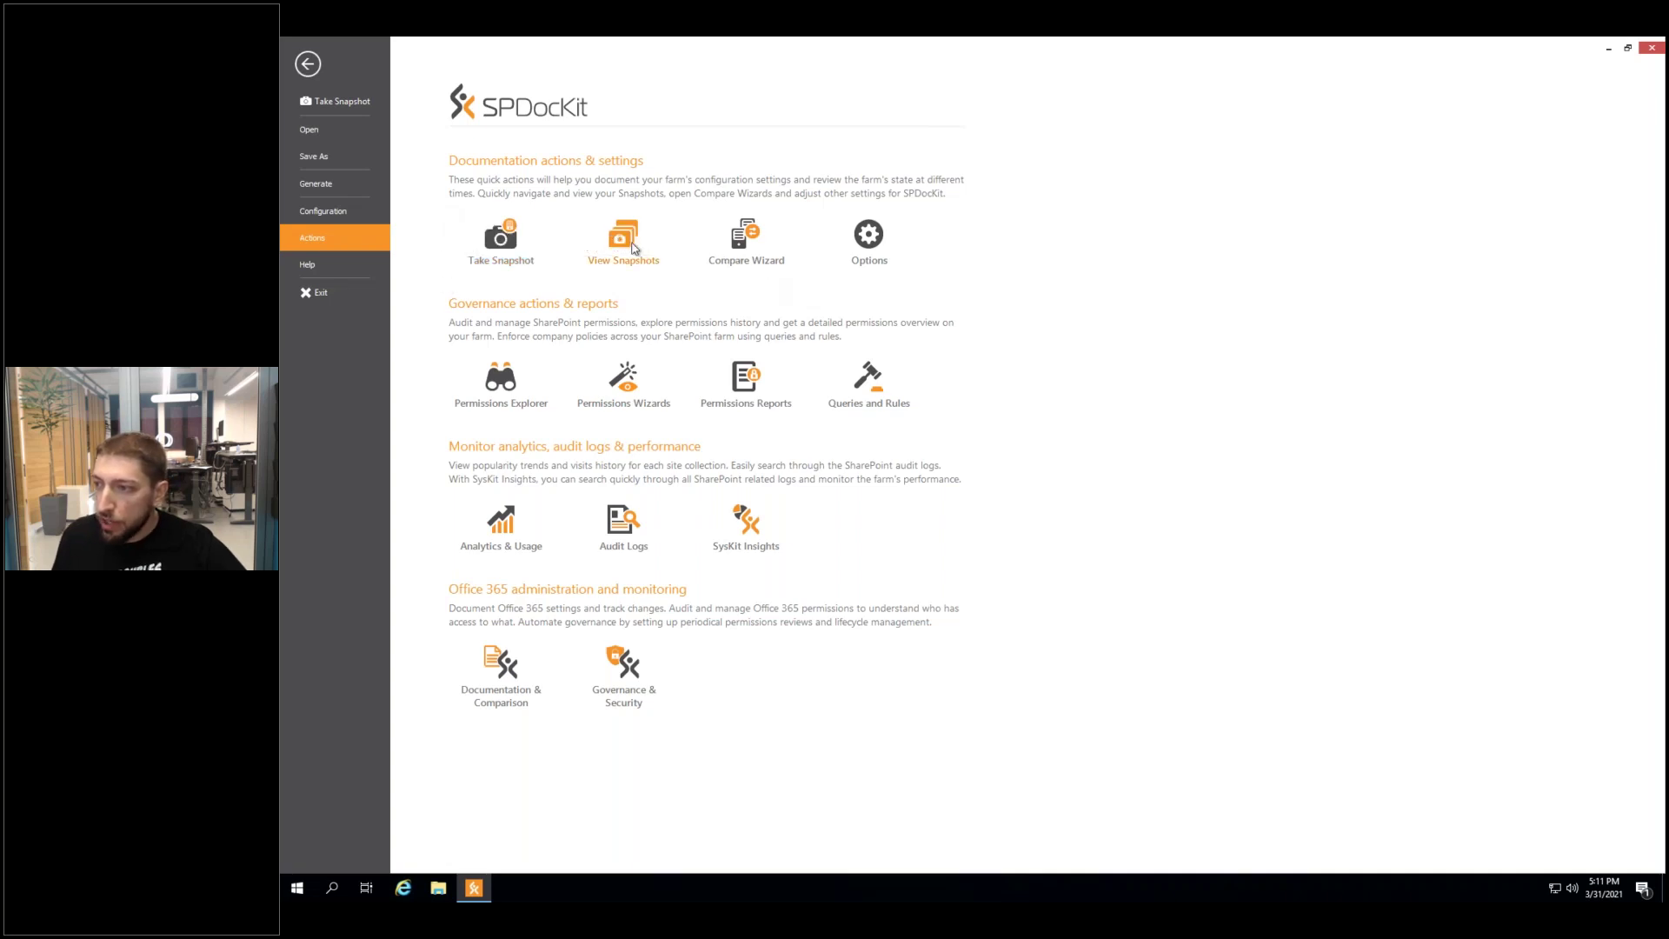
# Open the most recent snapshot from the snapshots list and expand the Farm node to reach its Farm Info report.
pyautogui.click(633, 248)
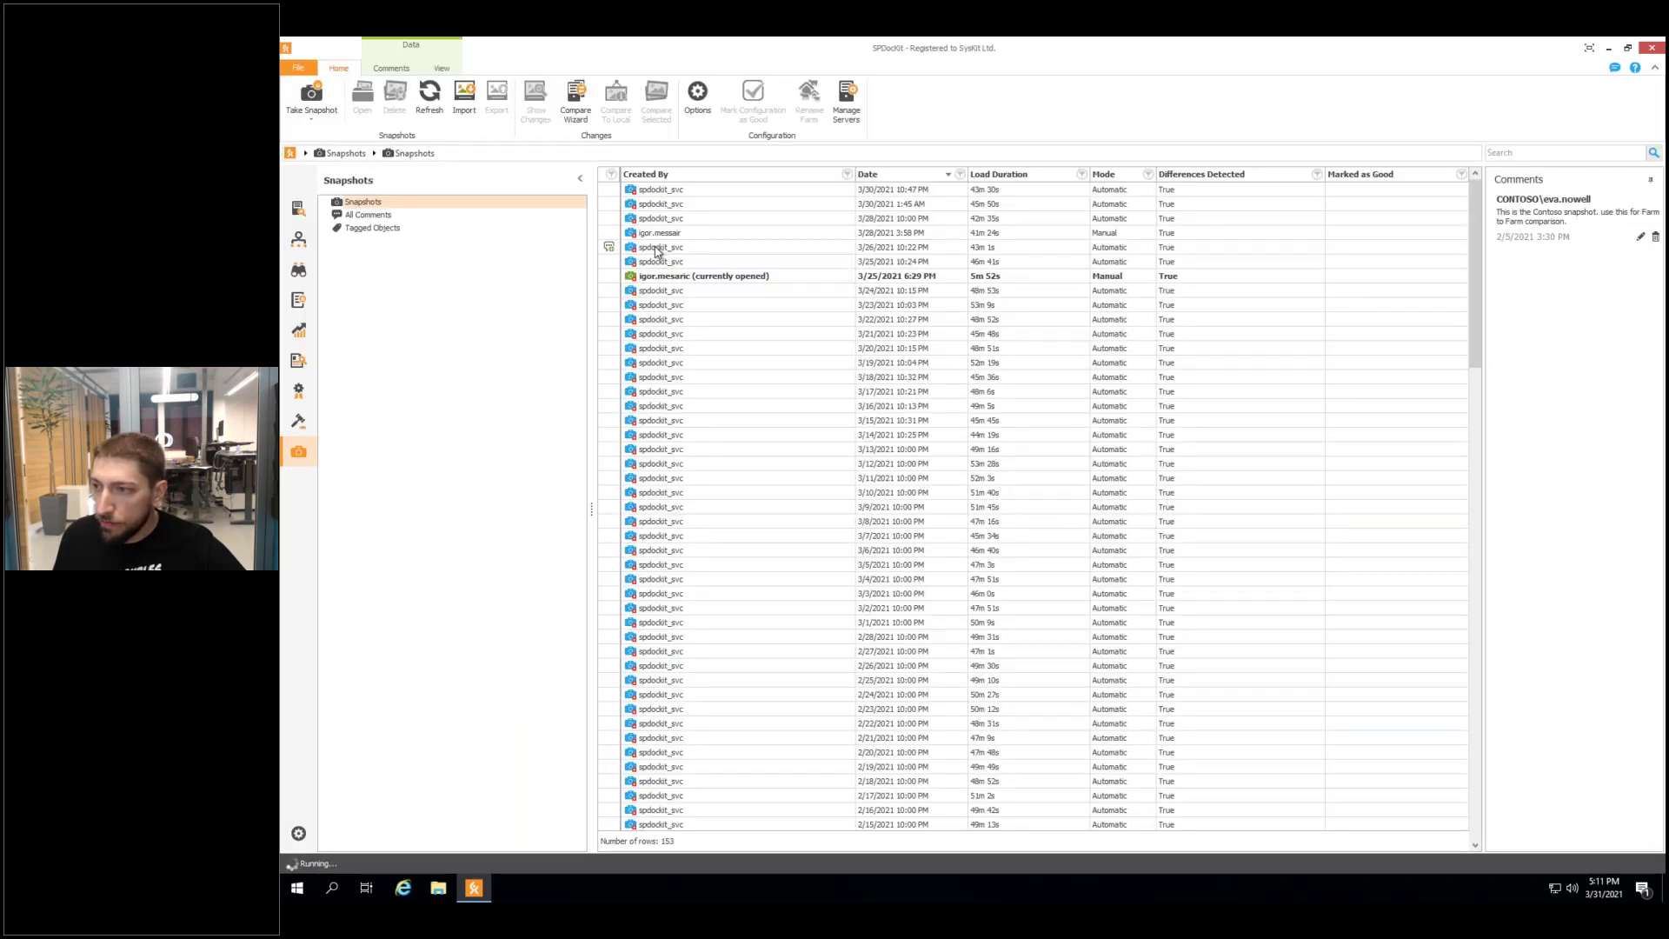
pyautogui.doubleClick(653, 192)
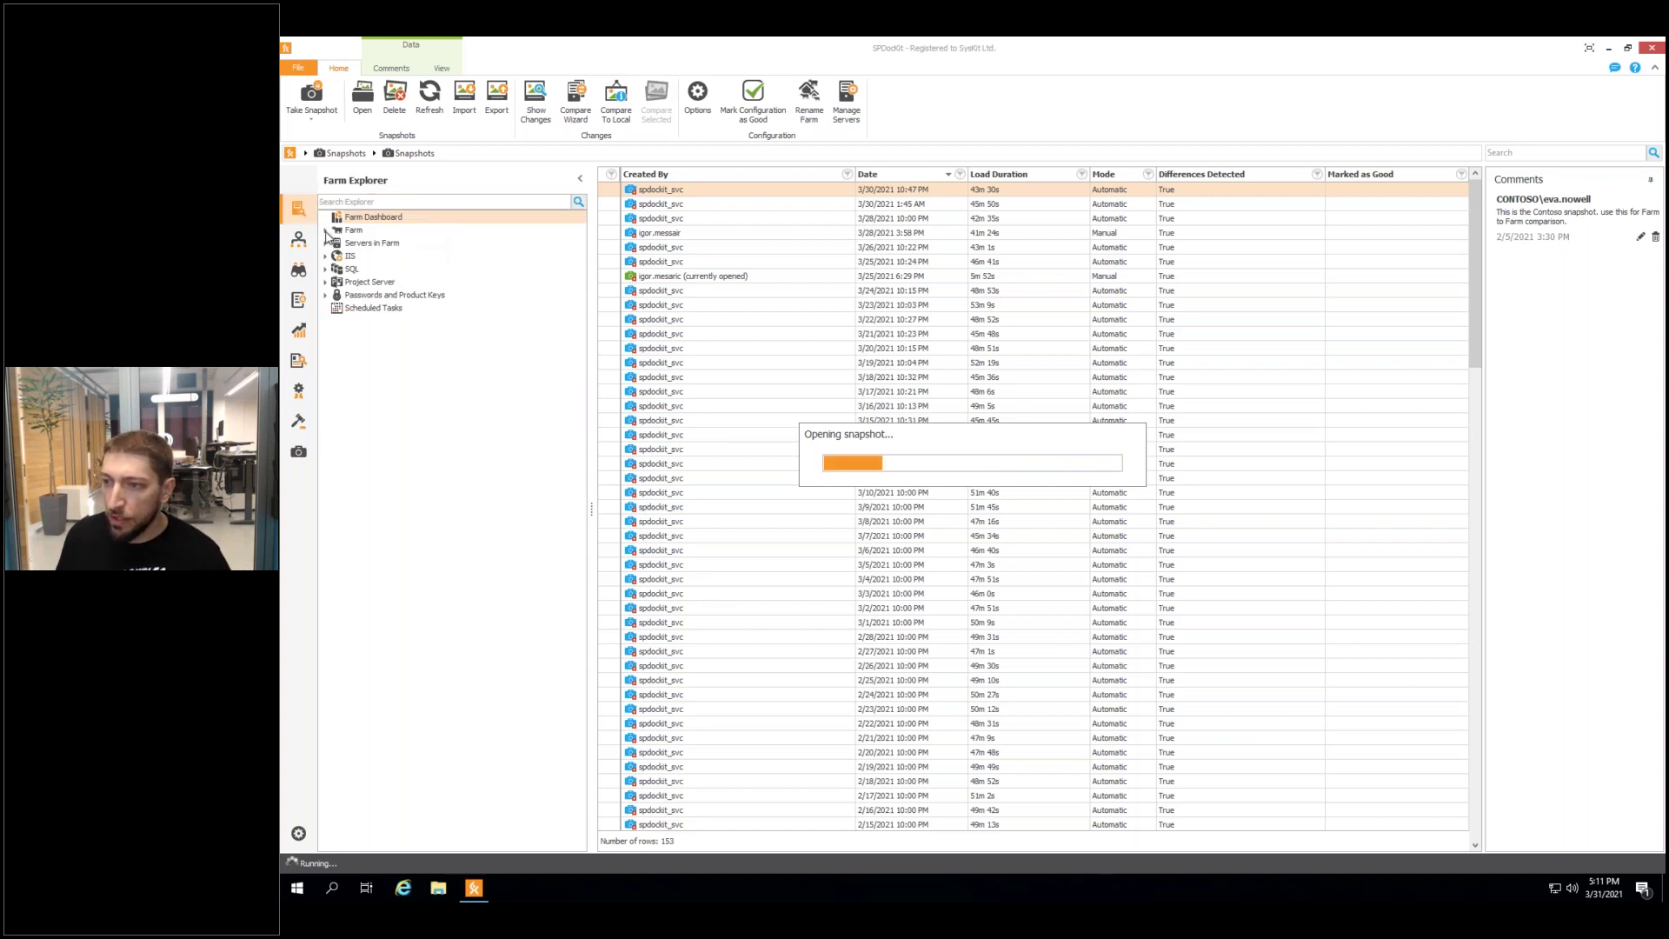
pyautogui.click(326, 231)
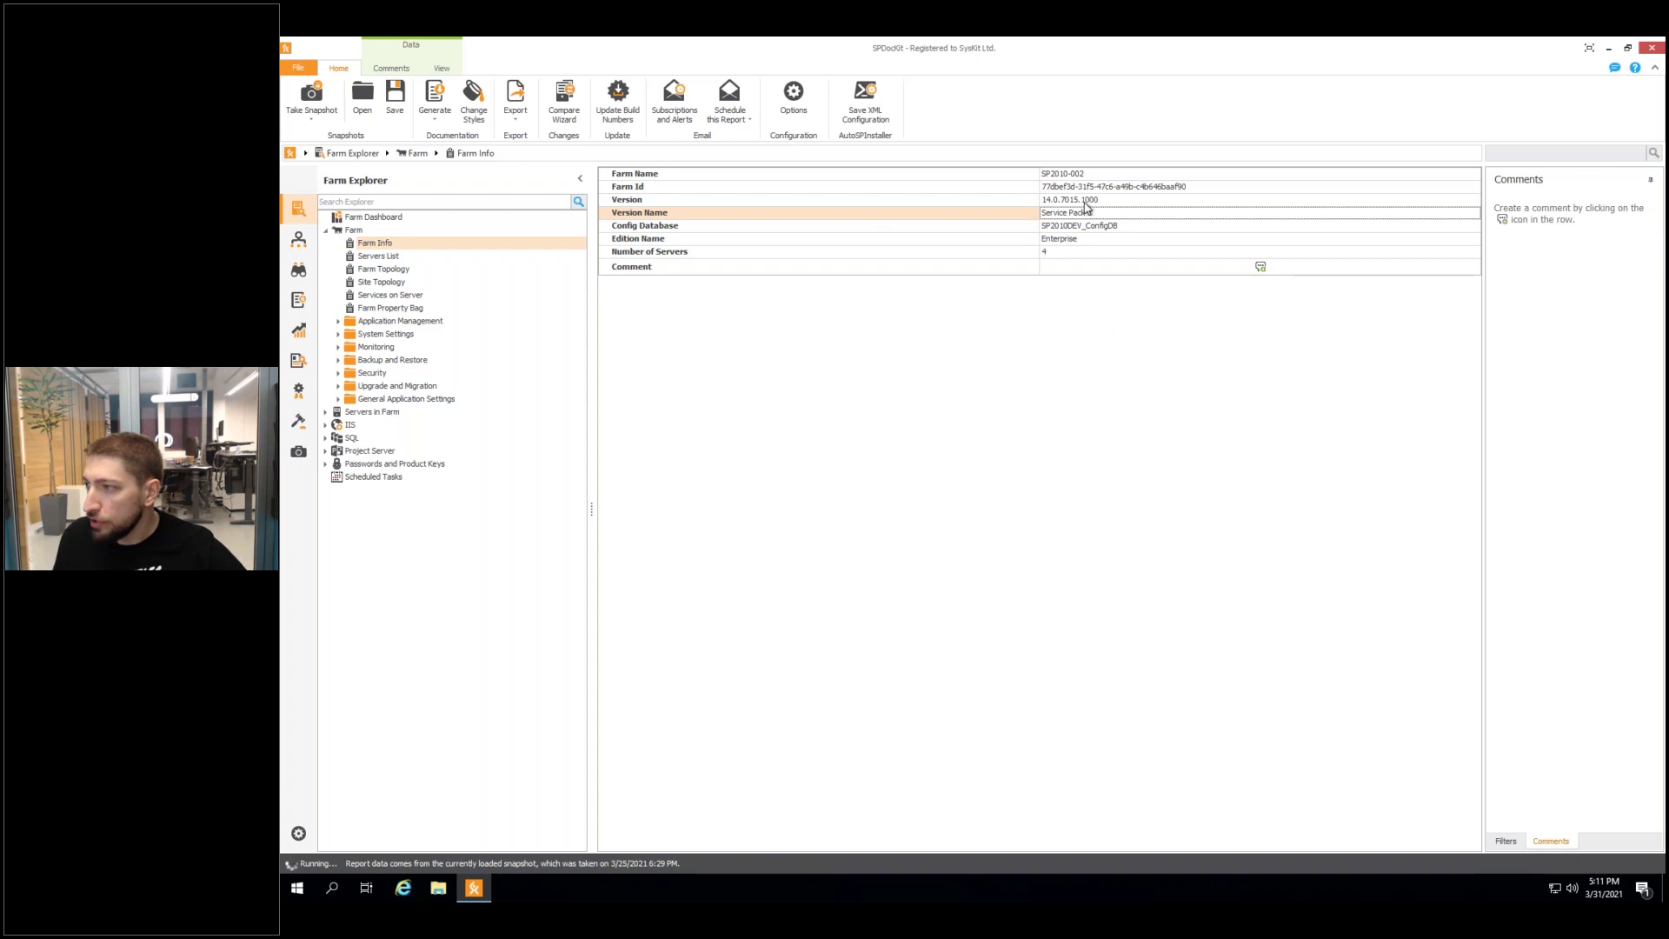
# Filter the Farm Info report to the SP19 Contoso Farm.
pyautogui.click(1507, 841)
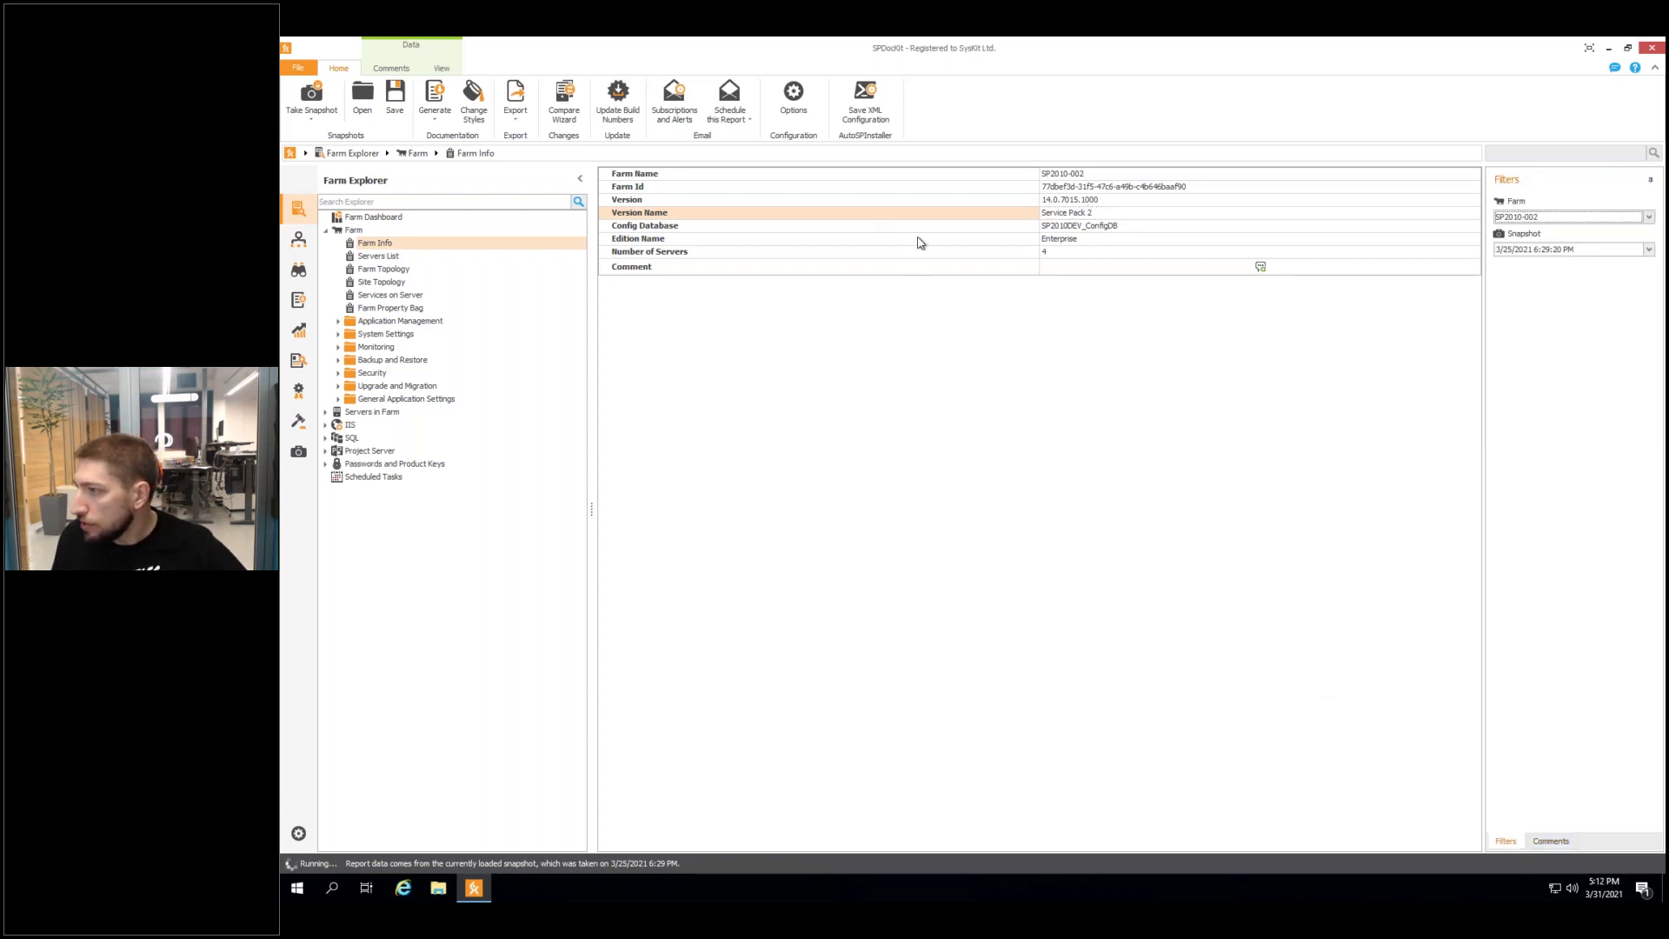
pyautogui.click(1649, 218)
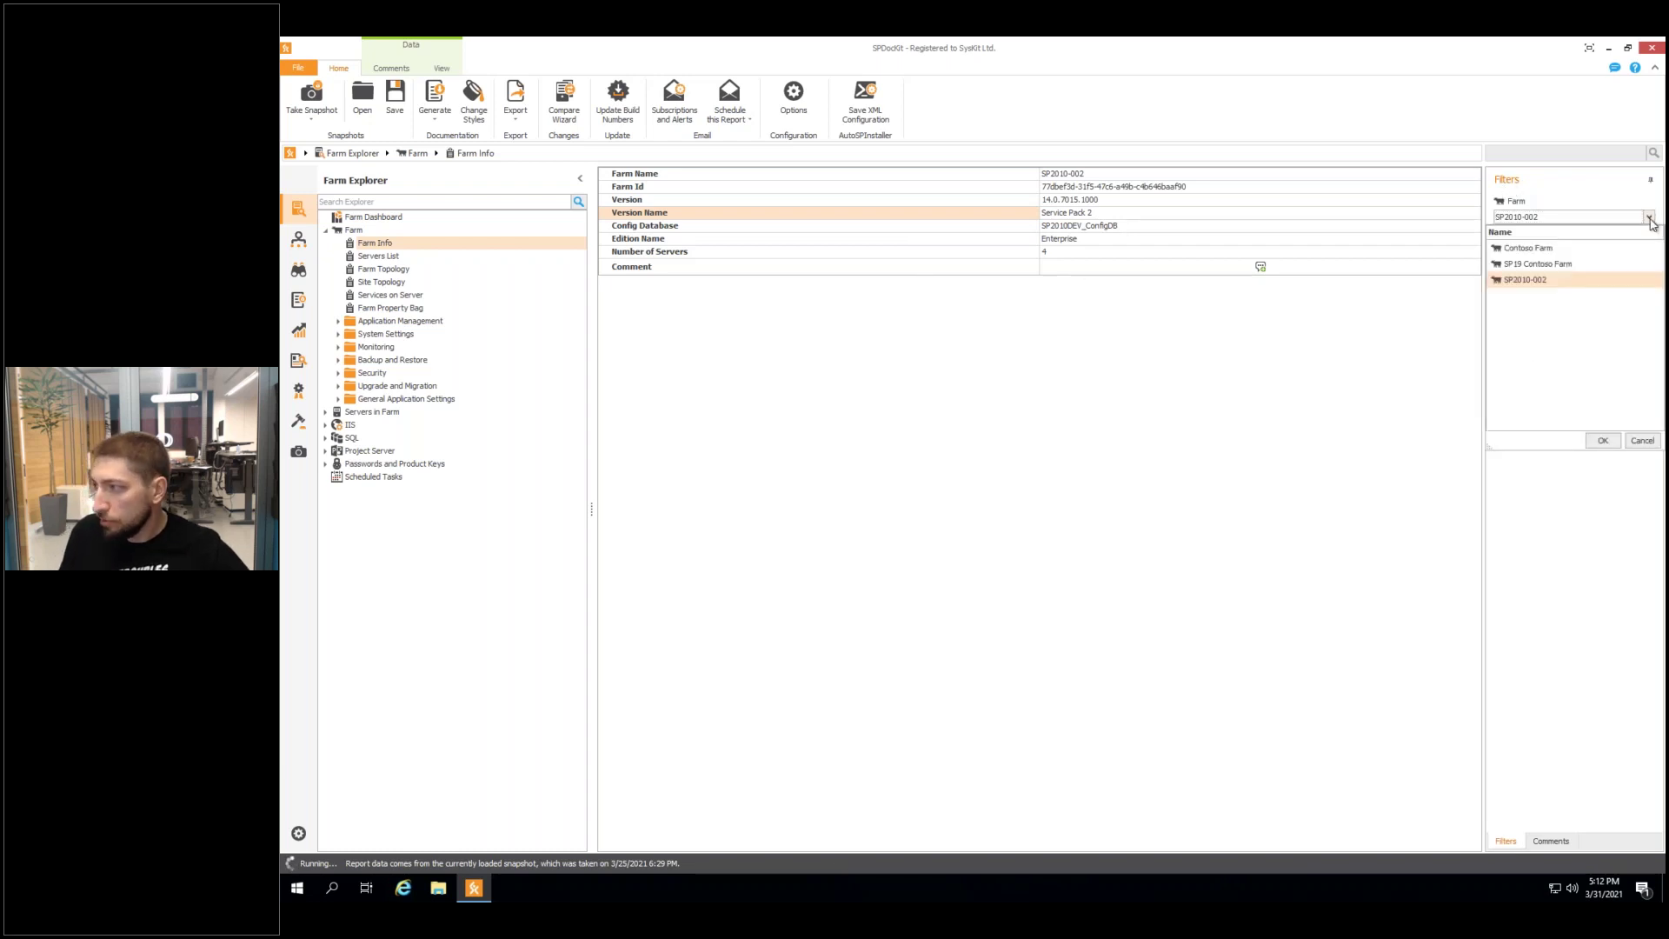
pyautogui.click(1552, 266)
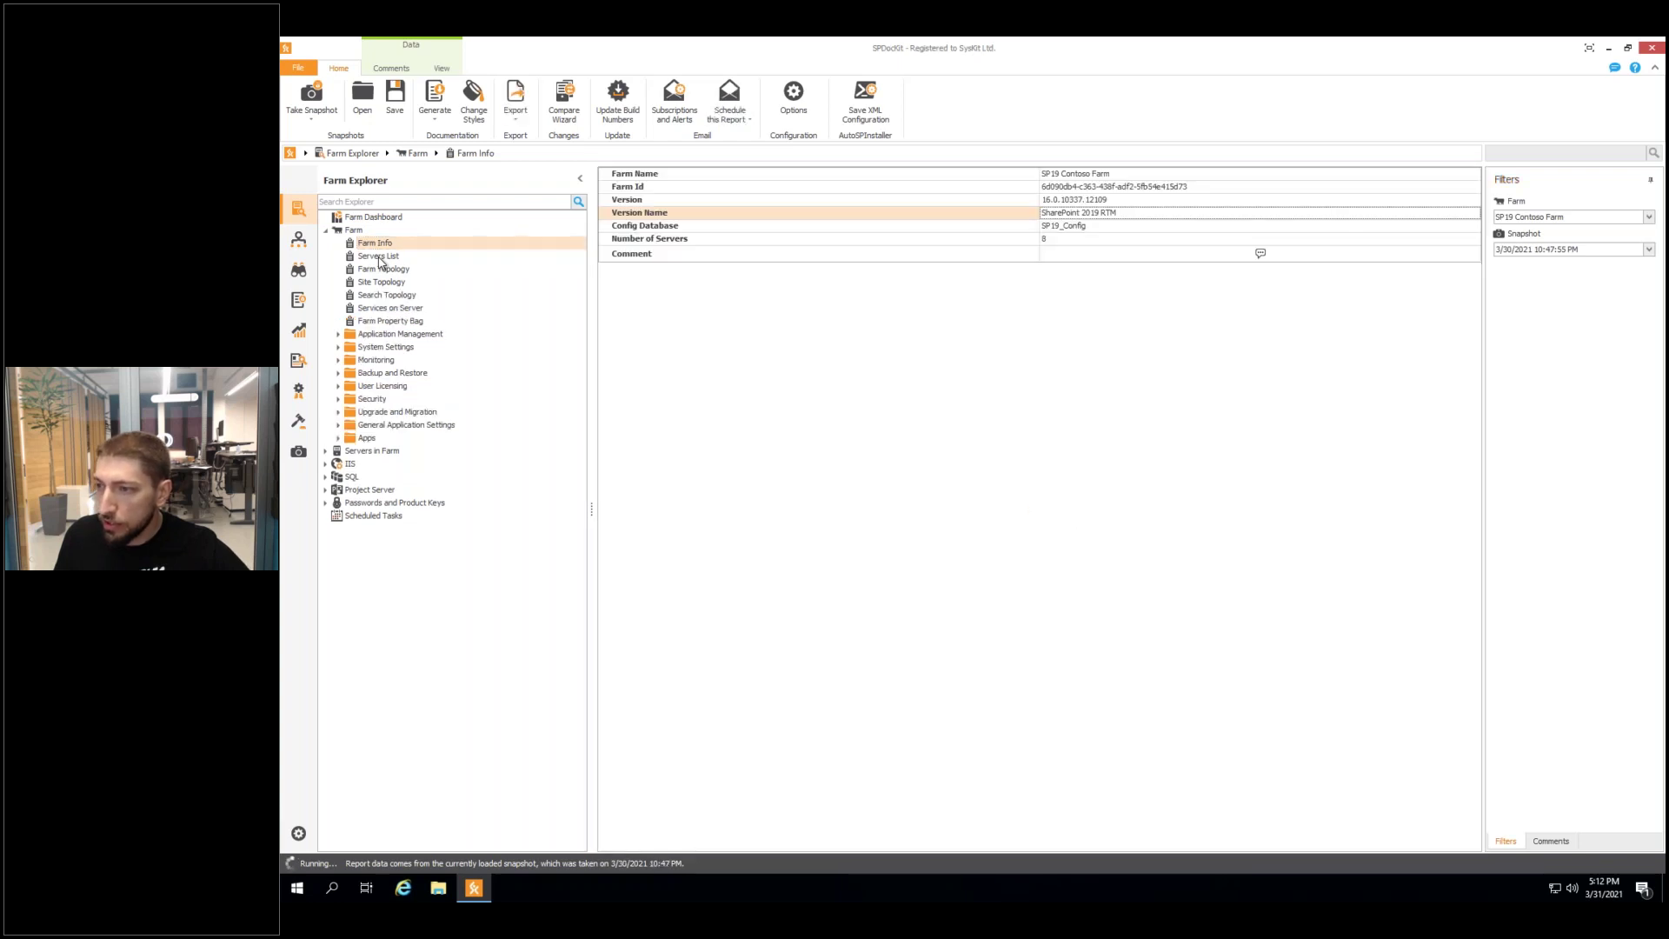
# Examine the farm's Servers List, Farm Topology and Site Topology reports.
pyautogui.click(379, 257)
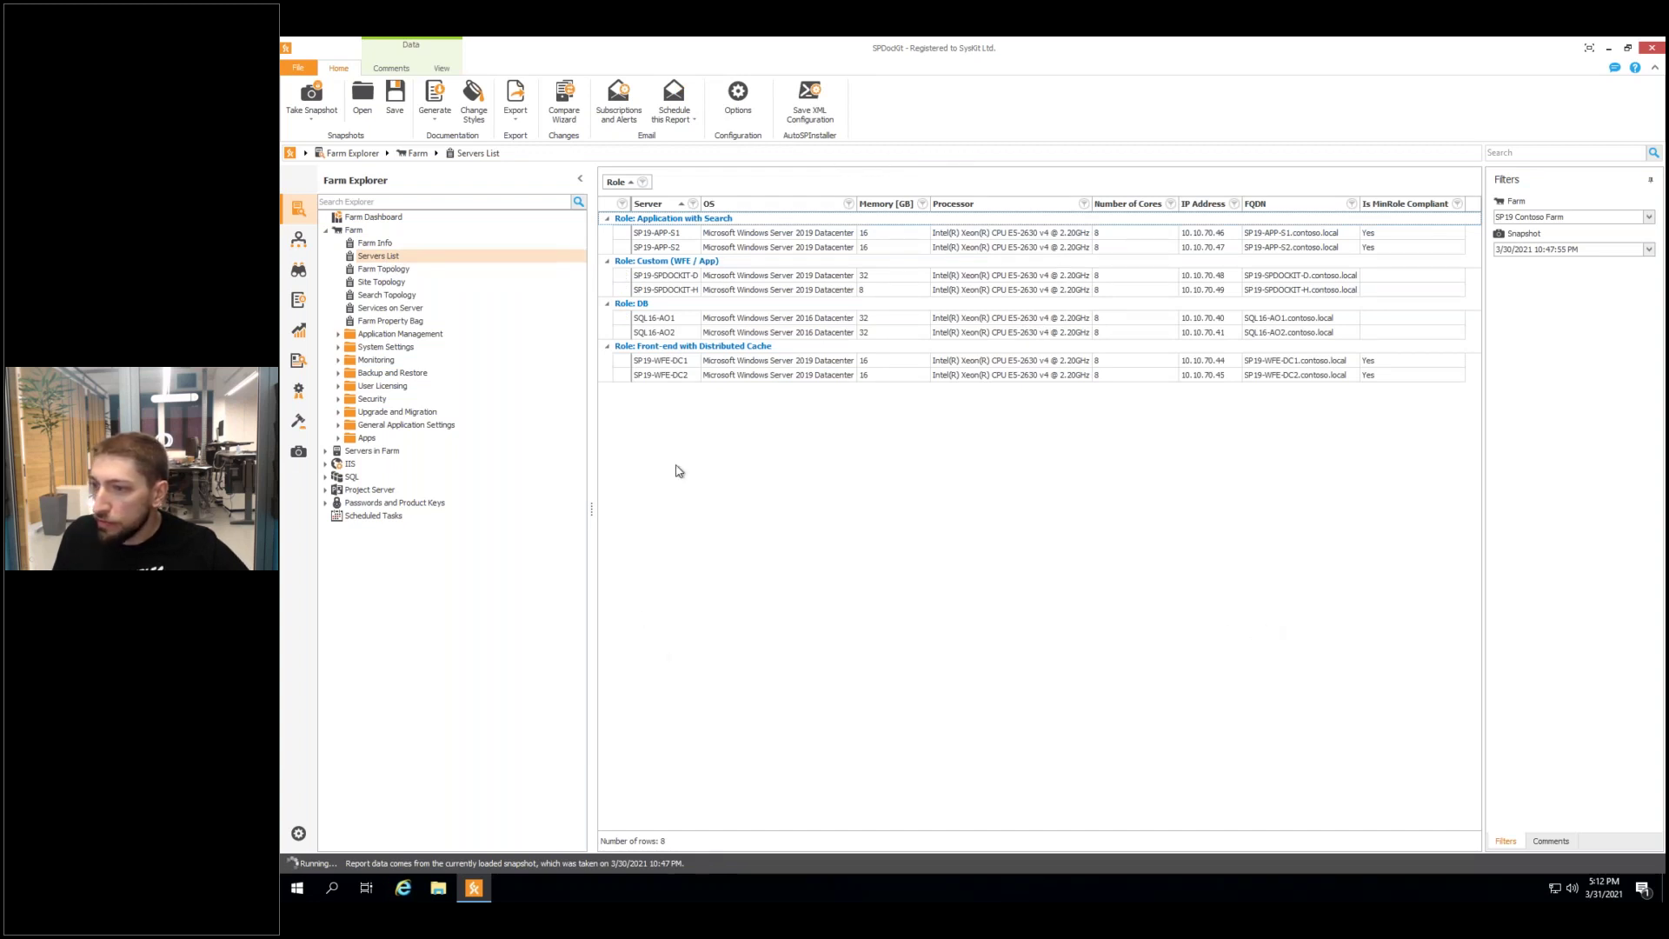
pyautogui.click(375, 270)
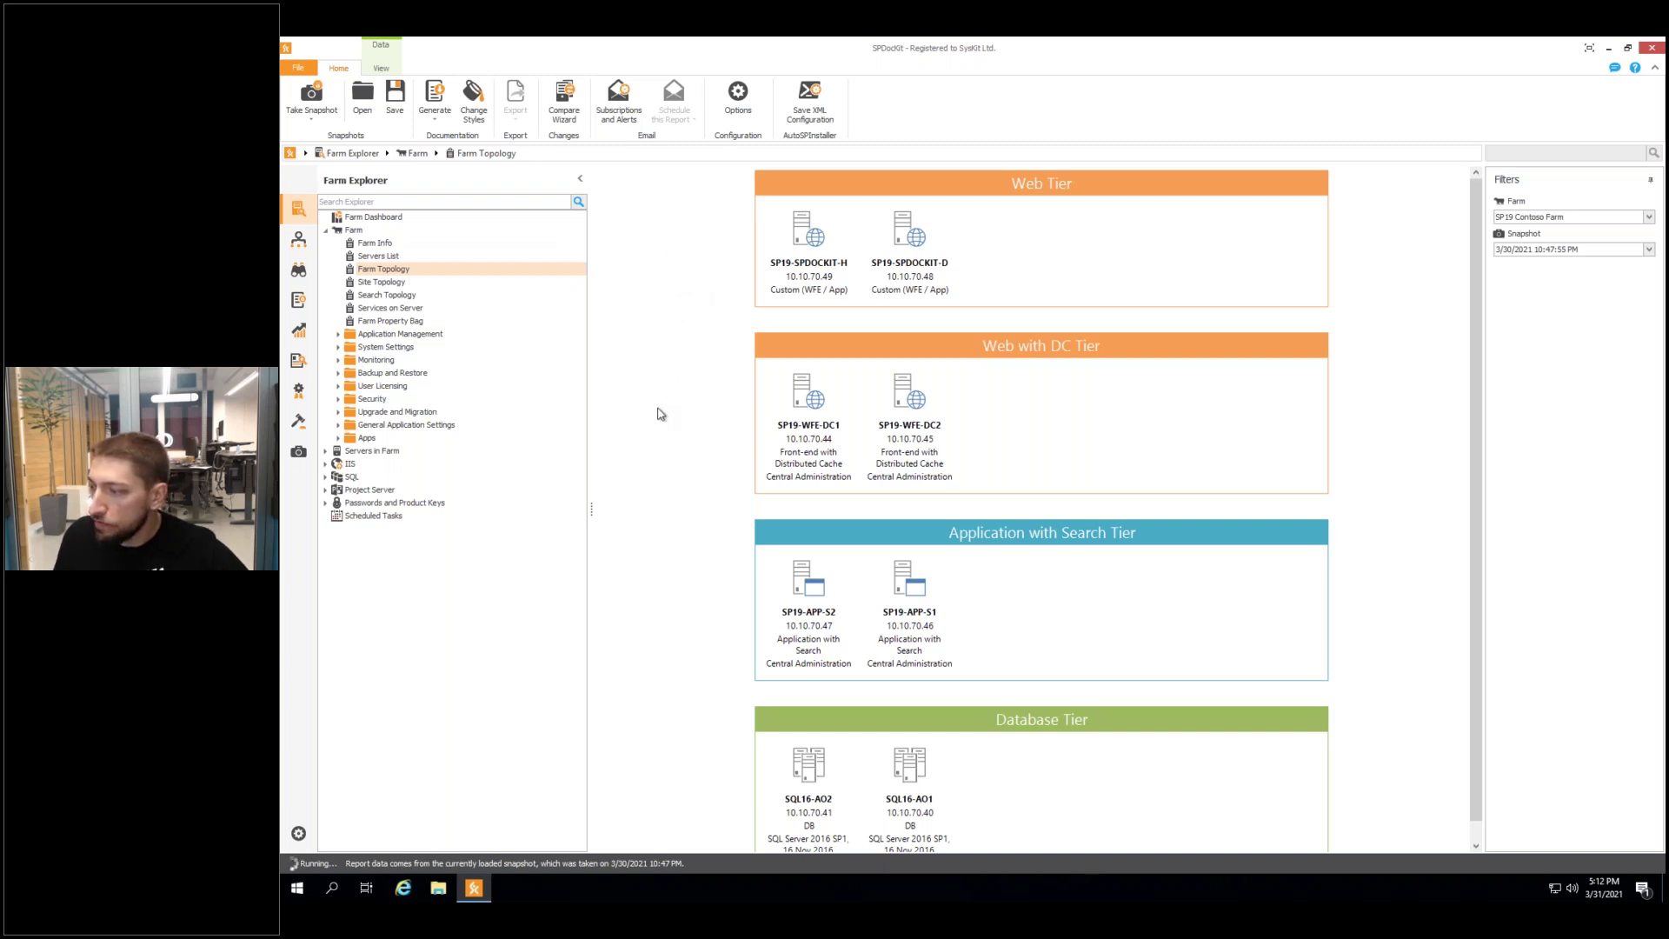
pyautogui.scroll(-1, 661, 414)
pyautogui.scroll(1, 663, 790)
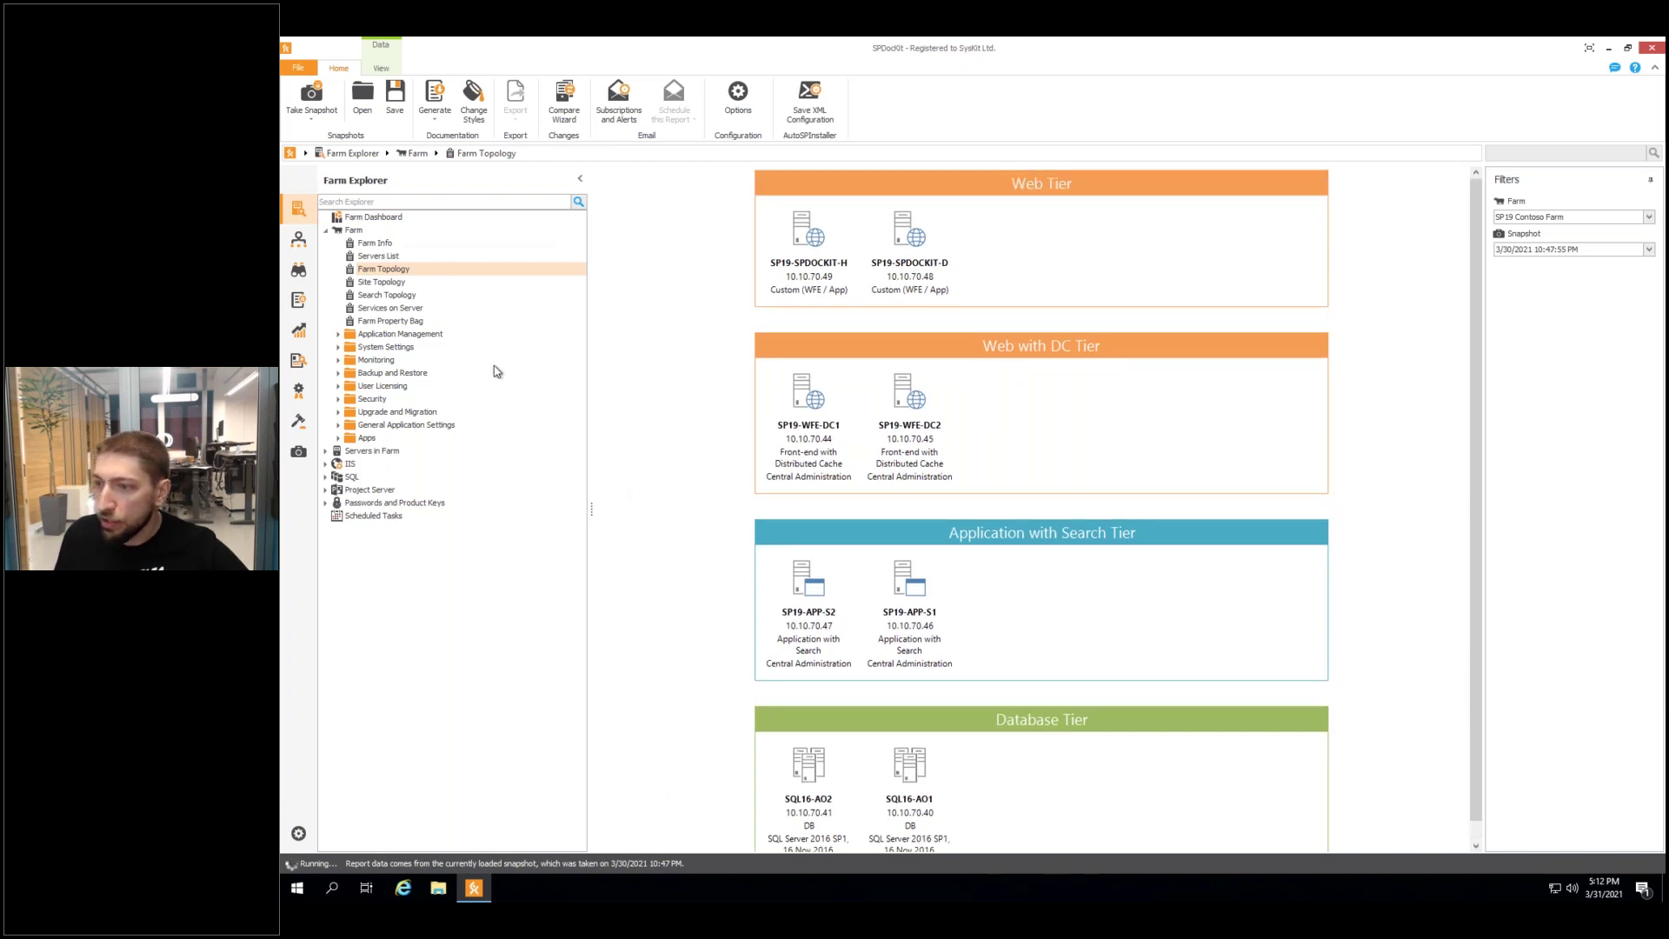
pyautogui.click(380, 283)
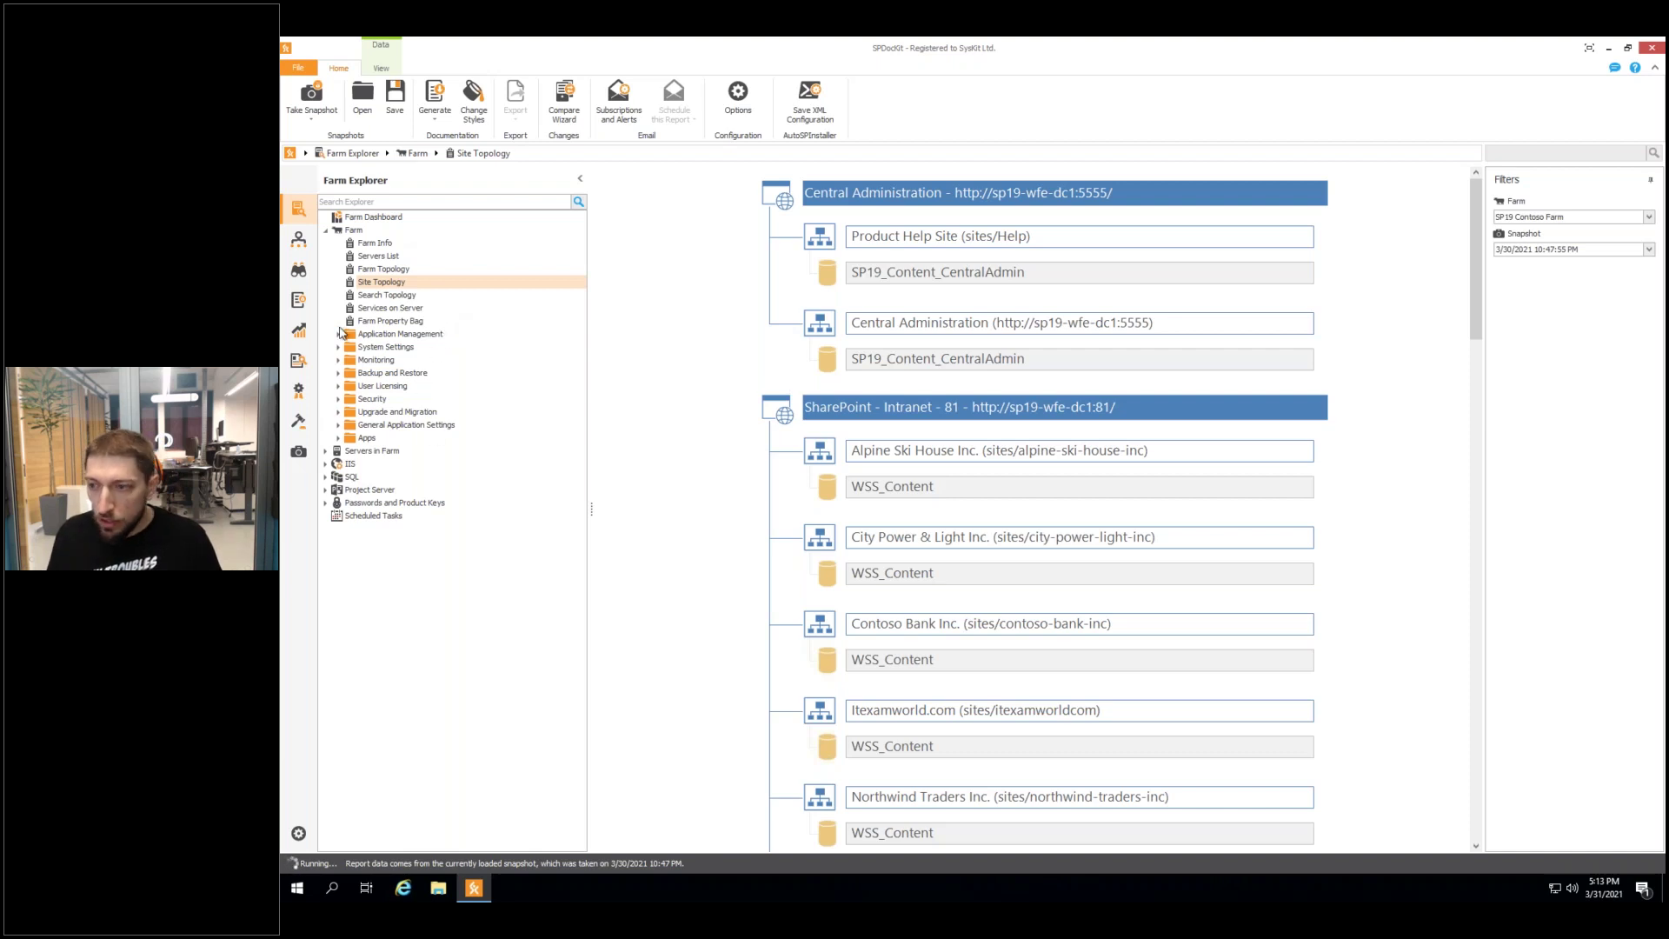
# Review the Web Applications List and the Site Collections List under Application Management.
pyautogui.click(338, 335)
pyautogui.click(352, 347)
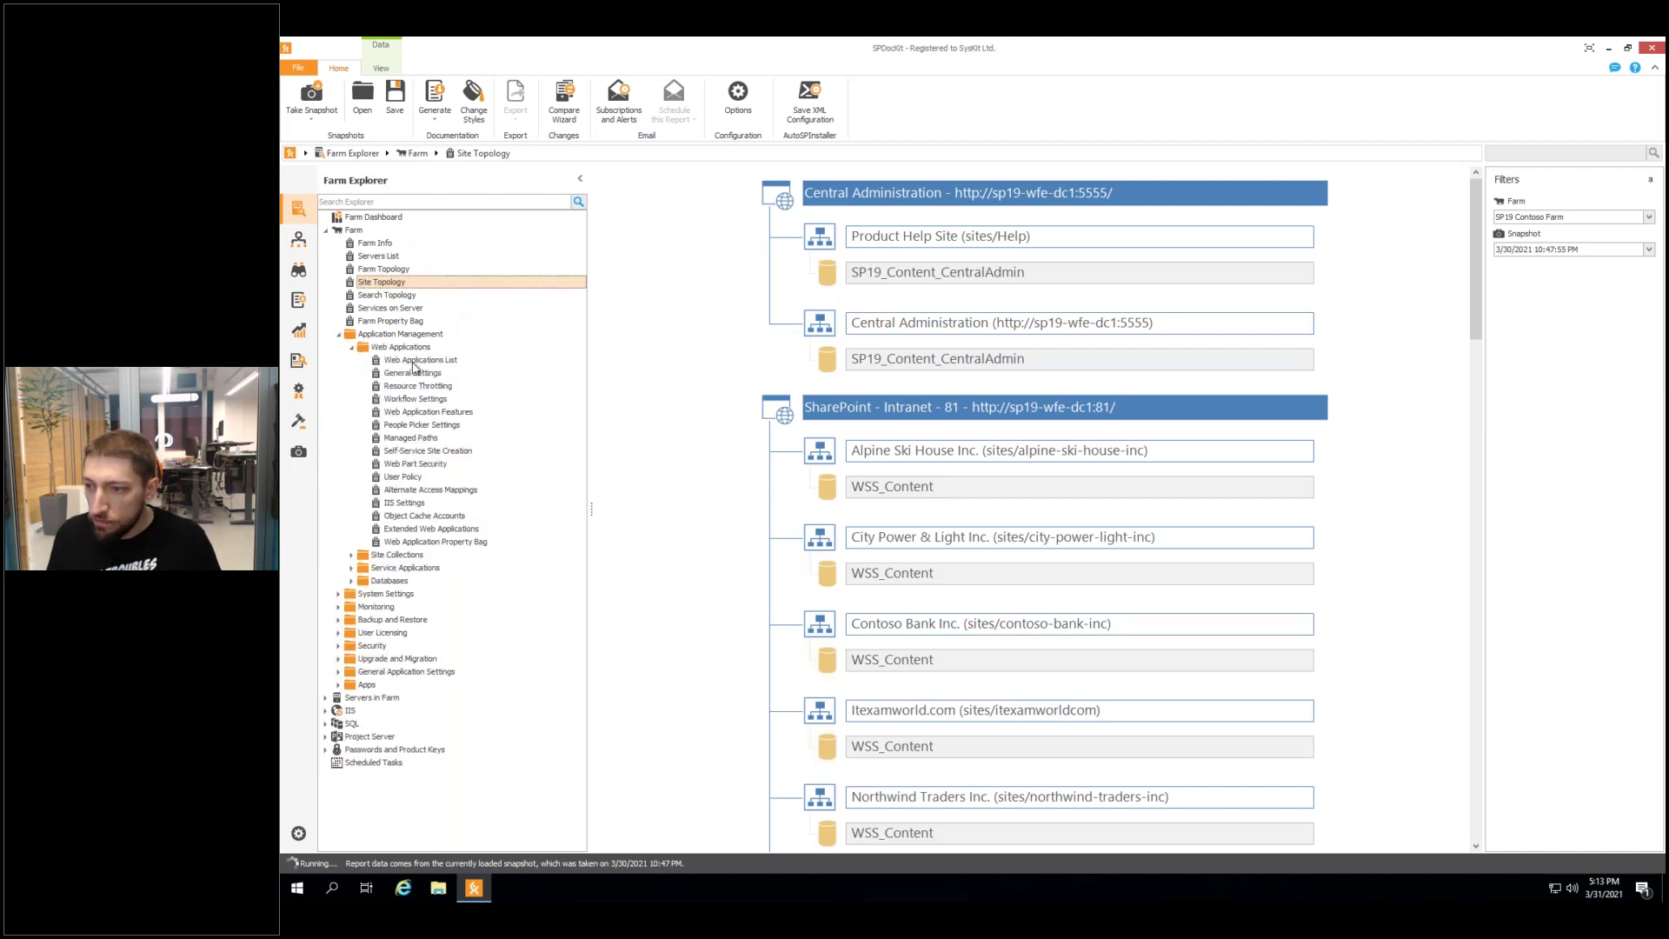
pyautogui.click(414, 358)
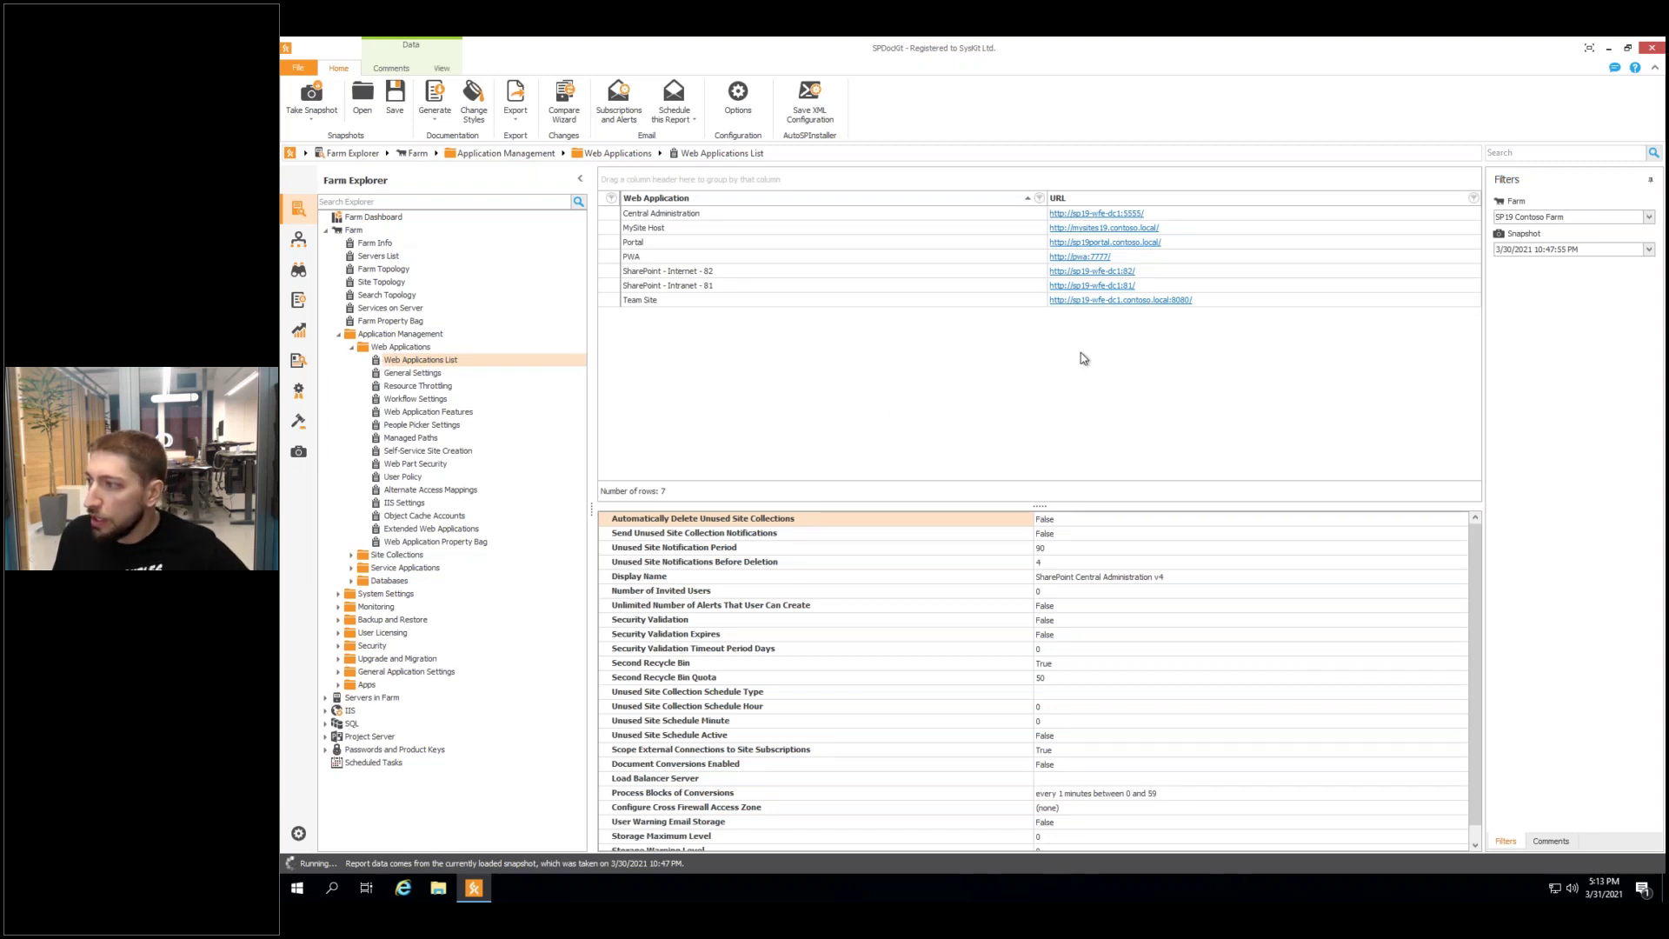
pyautogui.click(351, 555)
pyautogui.click(405, 570)
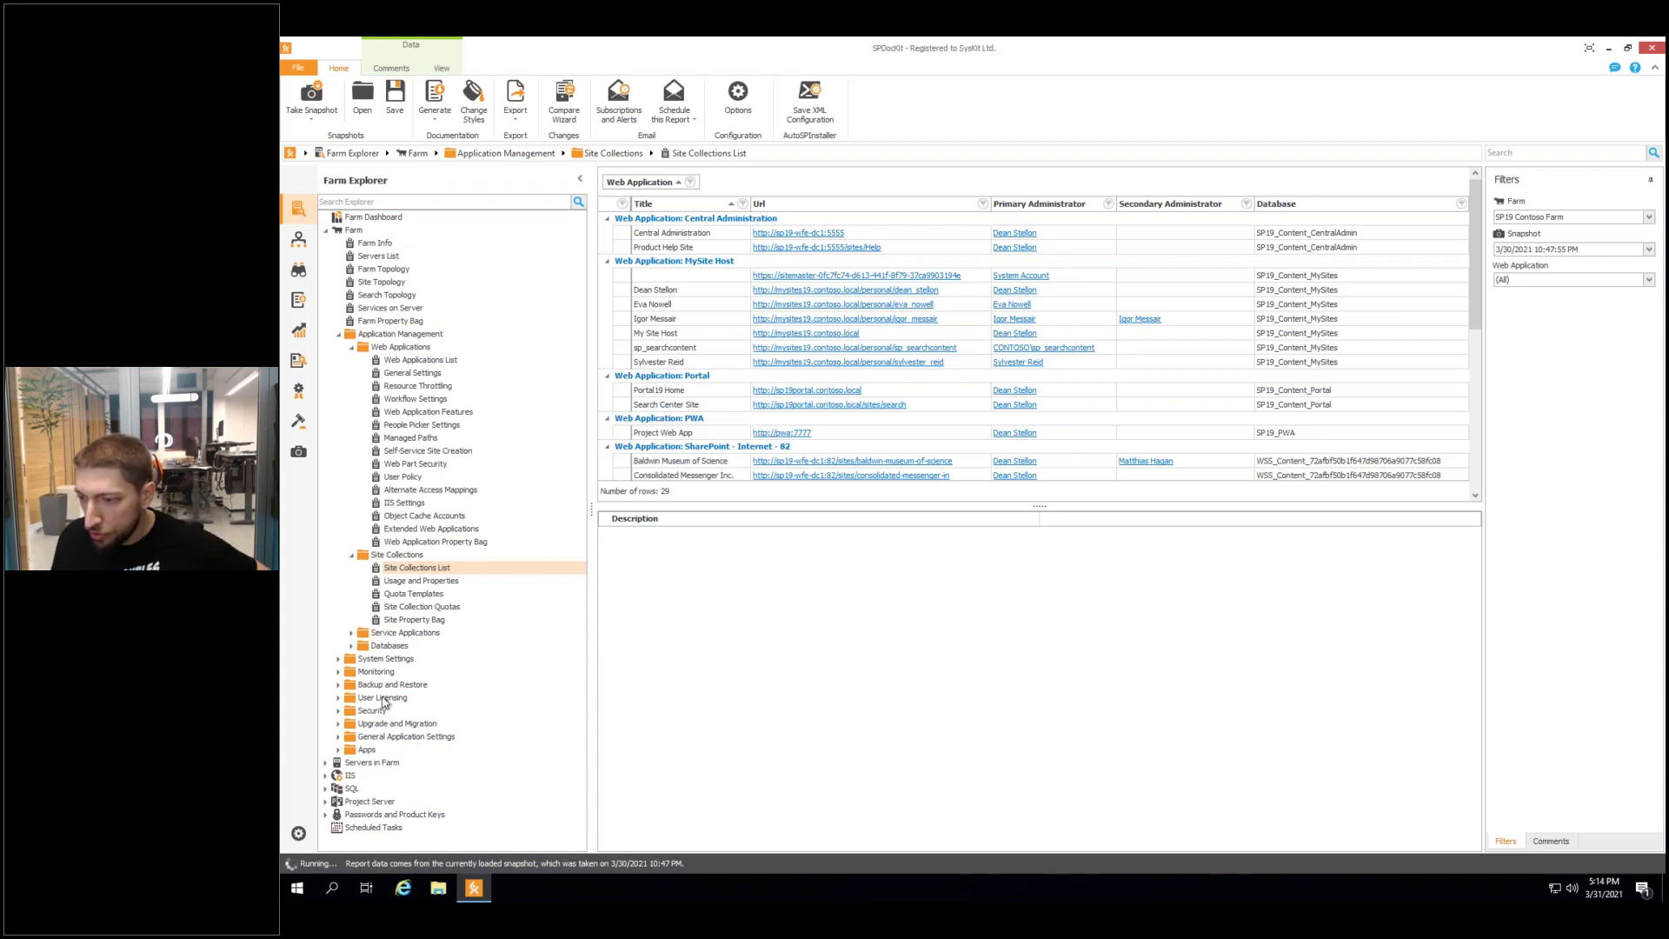
# Open the Patch Status report under Upgrade and Migration and compare SP2010-002 with SP19 Contoso Farm by switching the farm filter.
pyautogui.click(338, 725)
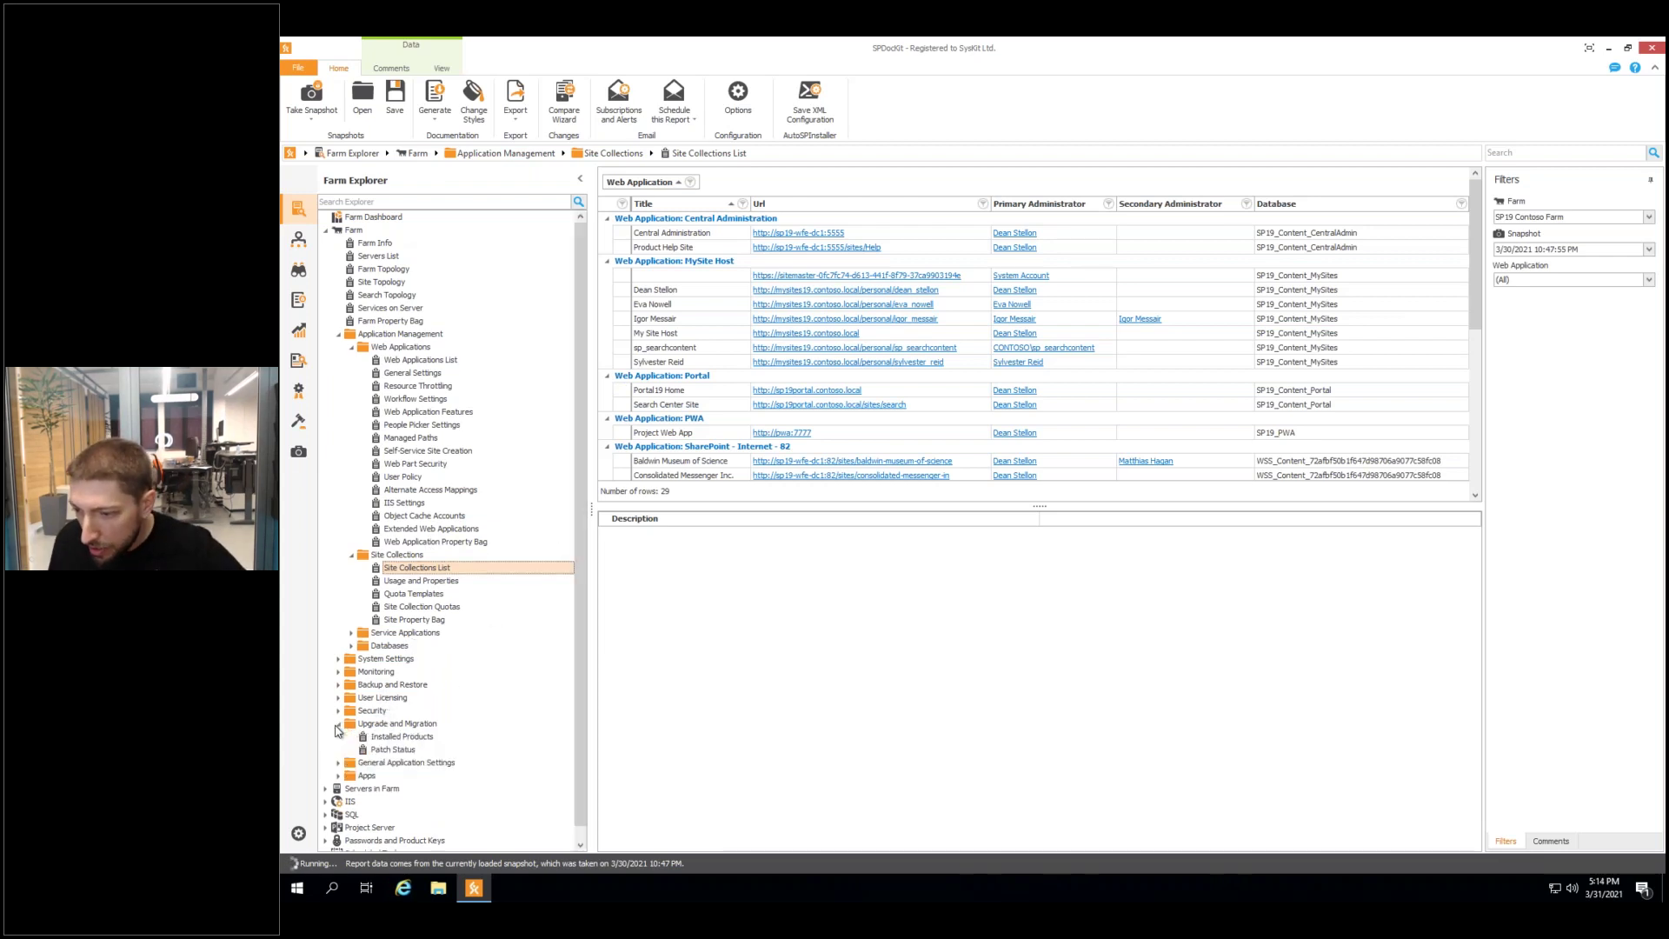
pyautogui.click(396, 750)
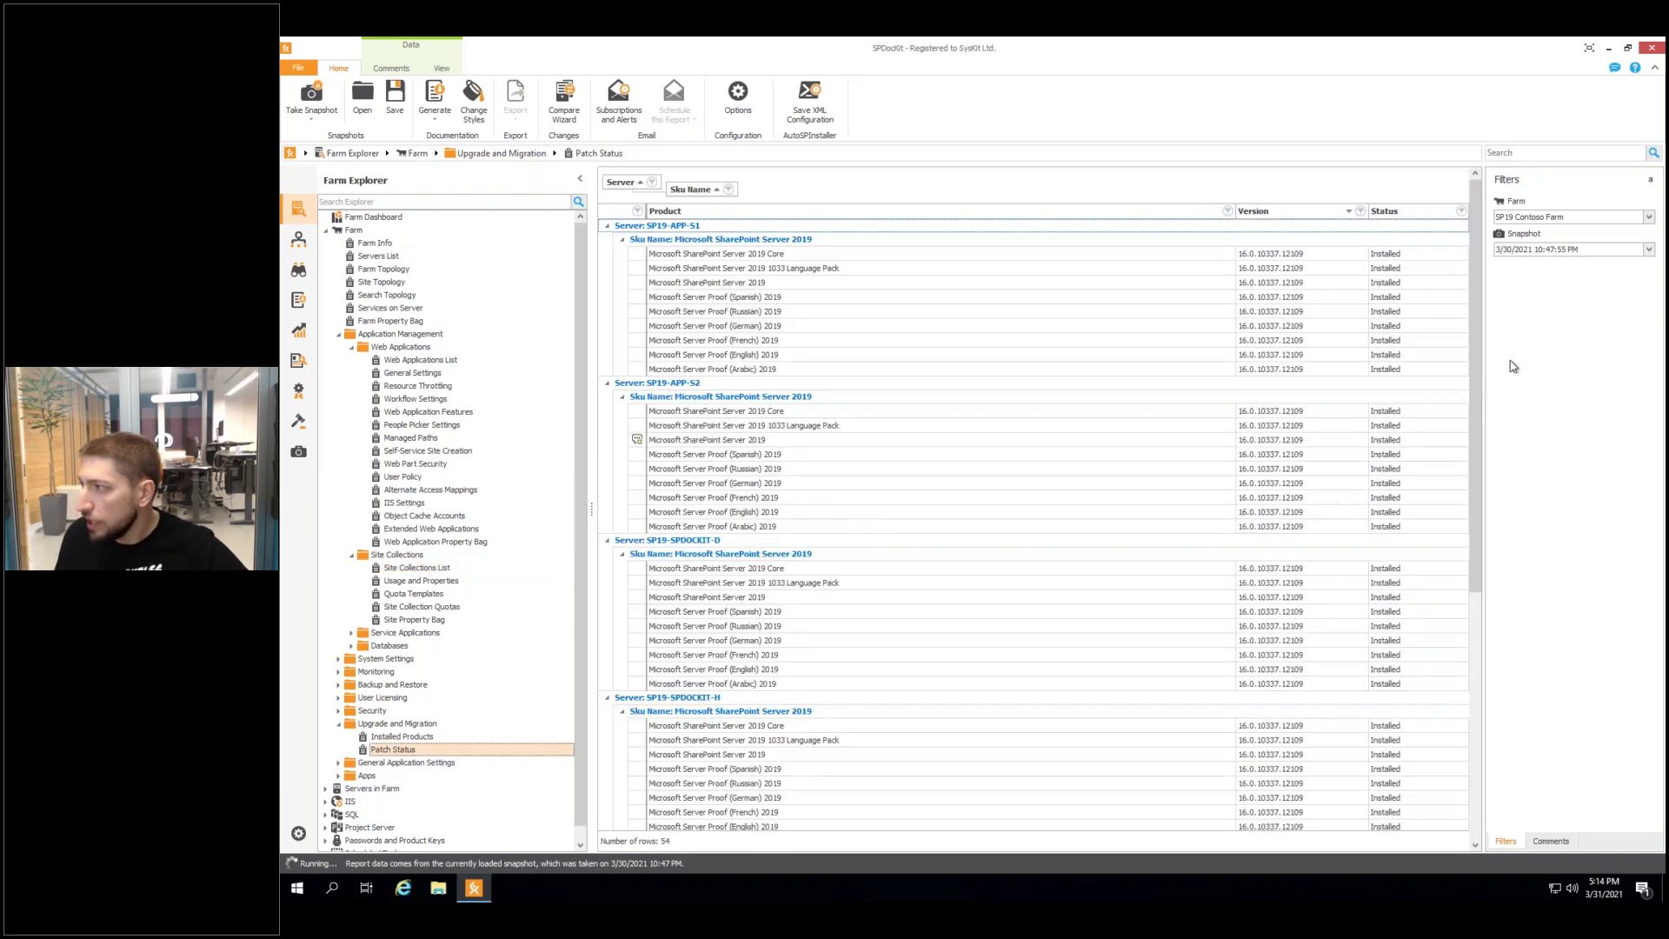
pyautogui.click(1649, 217)
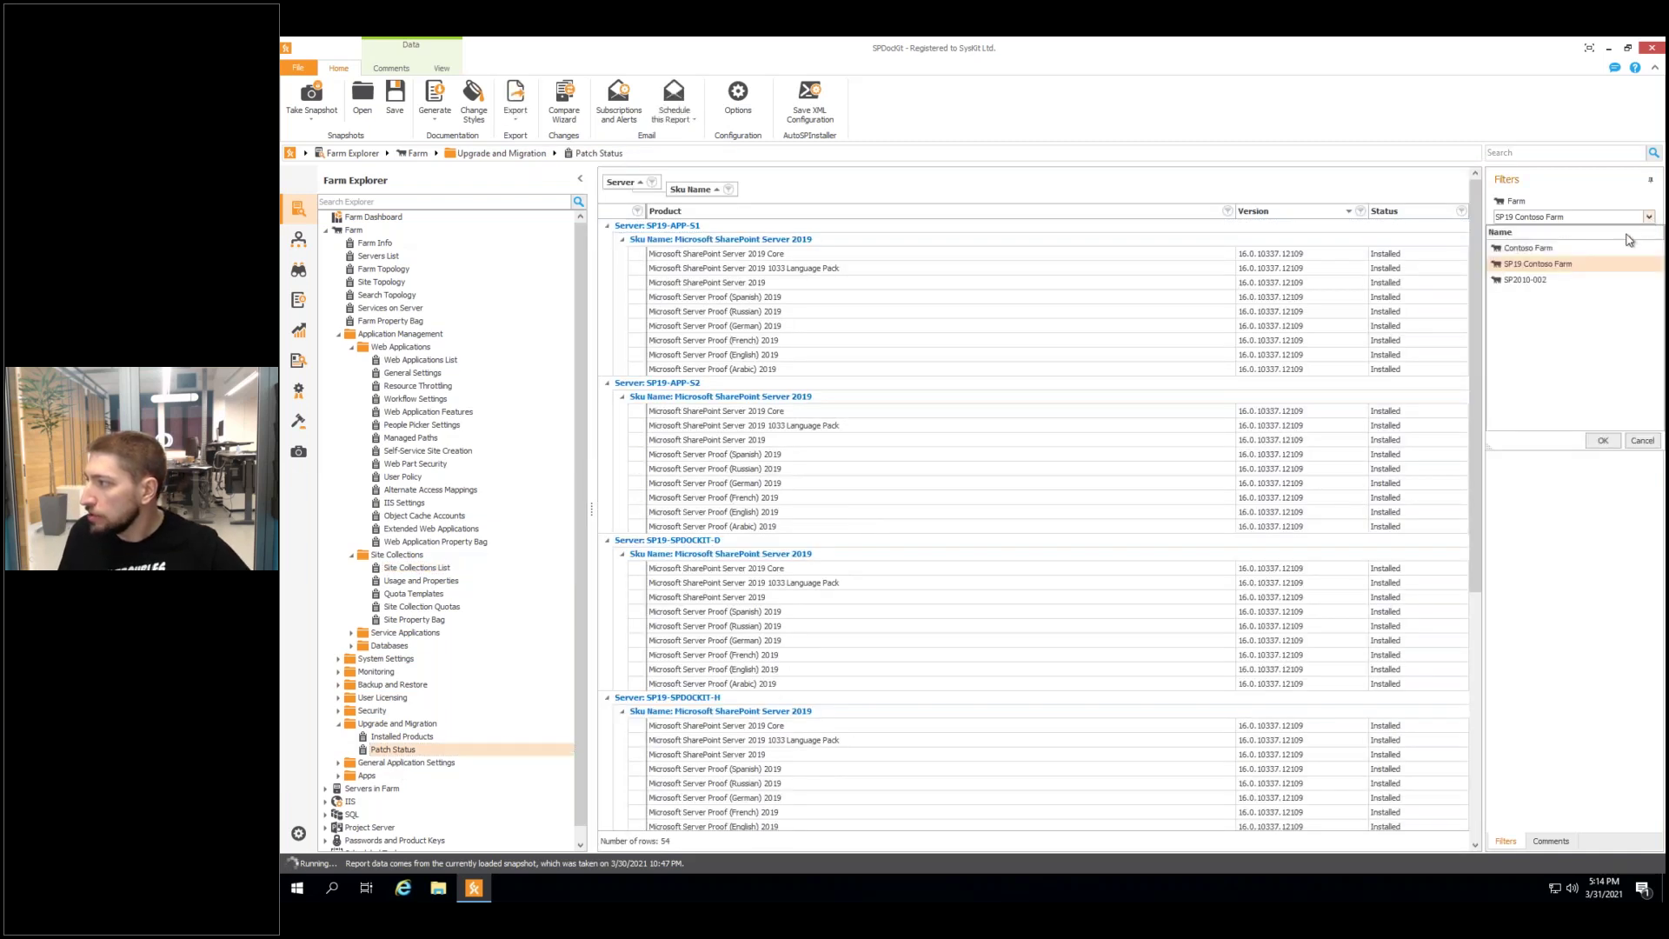
pyautogui.click(1535, 283)
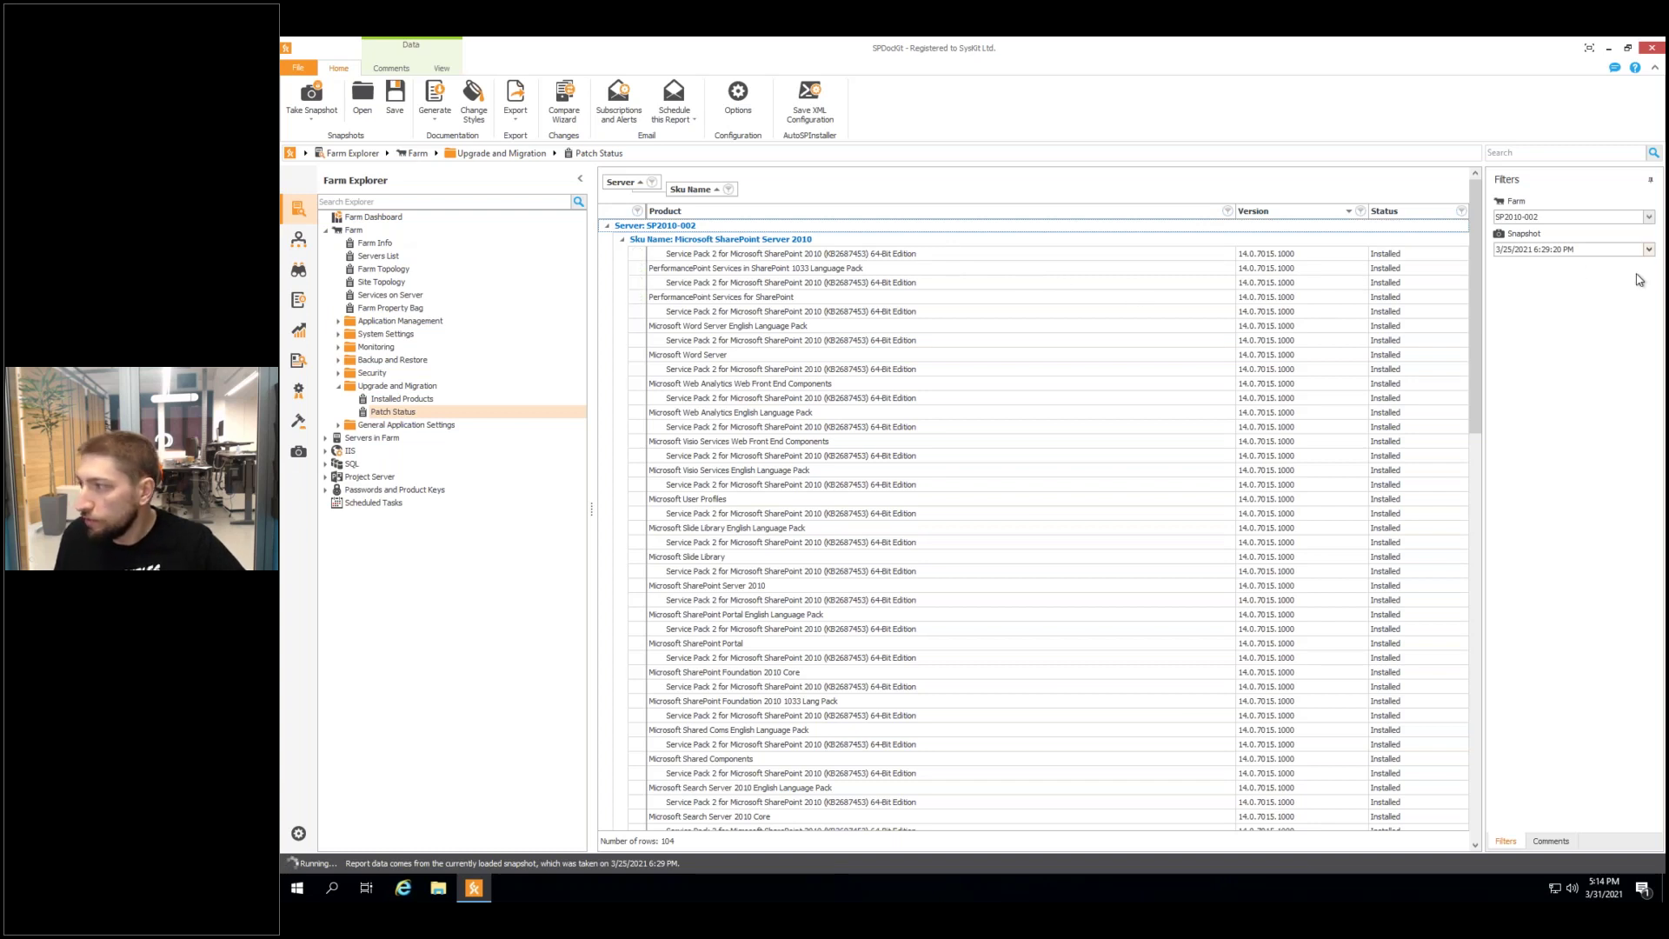
pyautogui.click(1648, 217)
pyautogui.click(1545, 268)
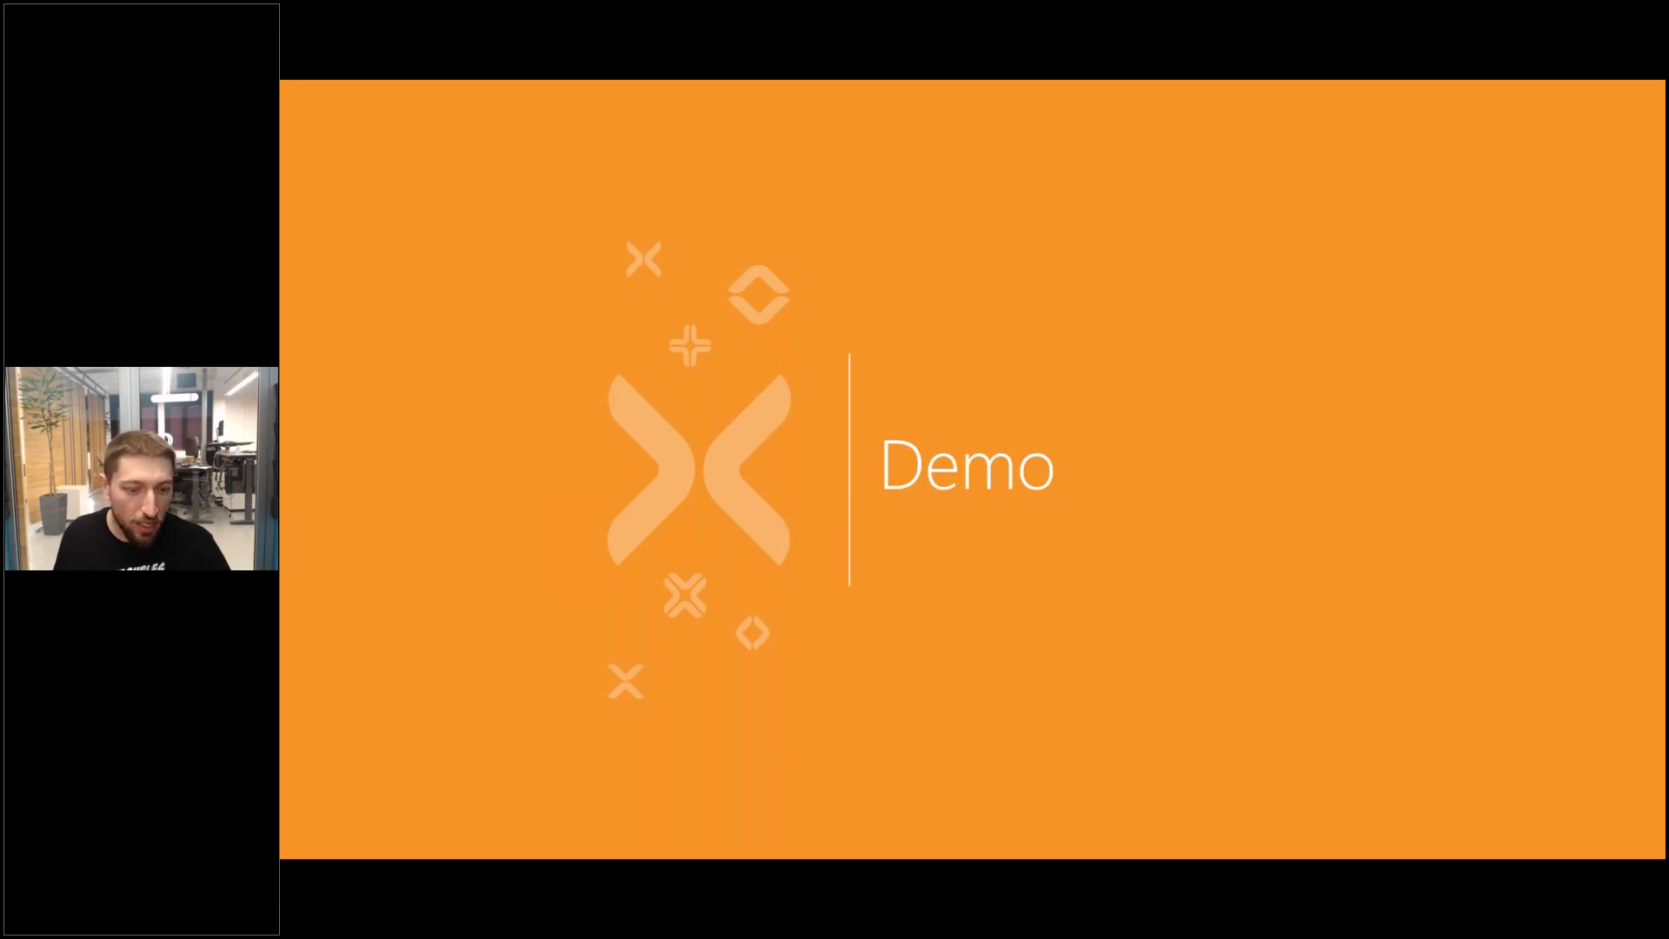
pyautogui.press('Right')
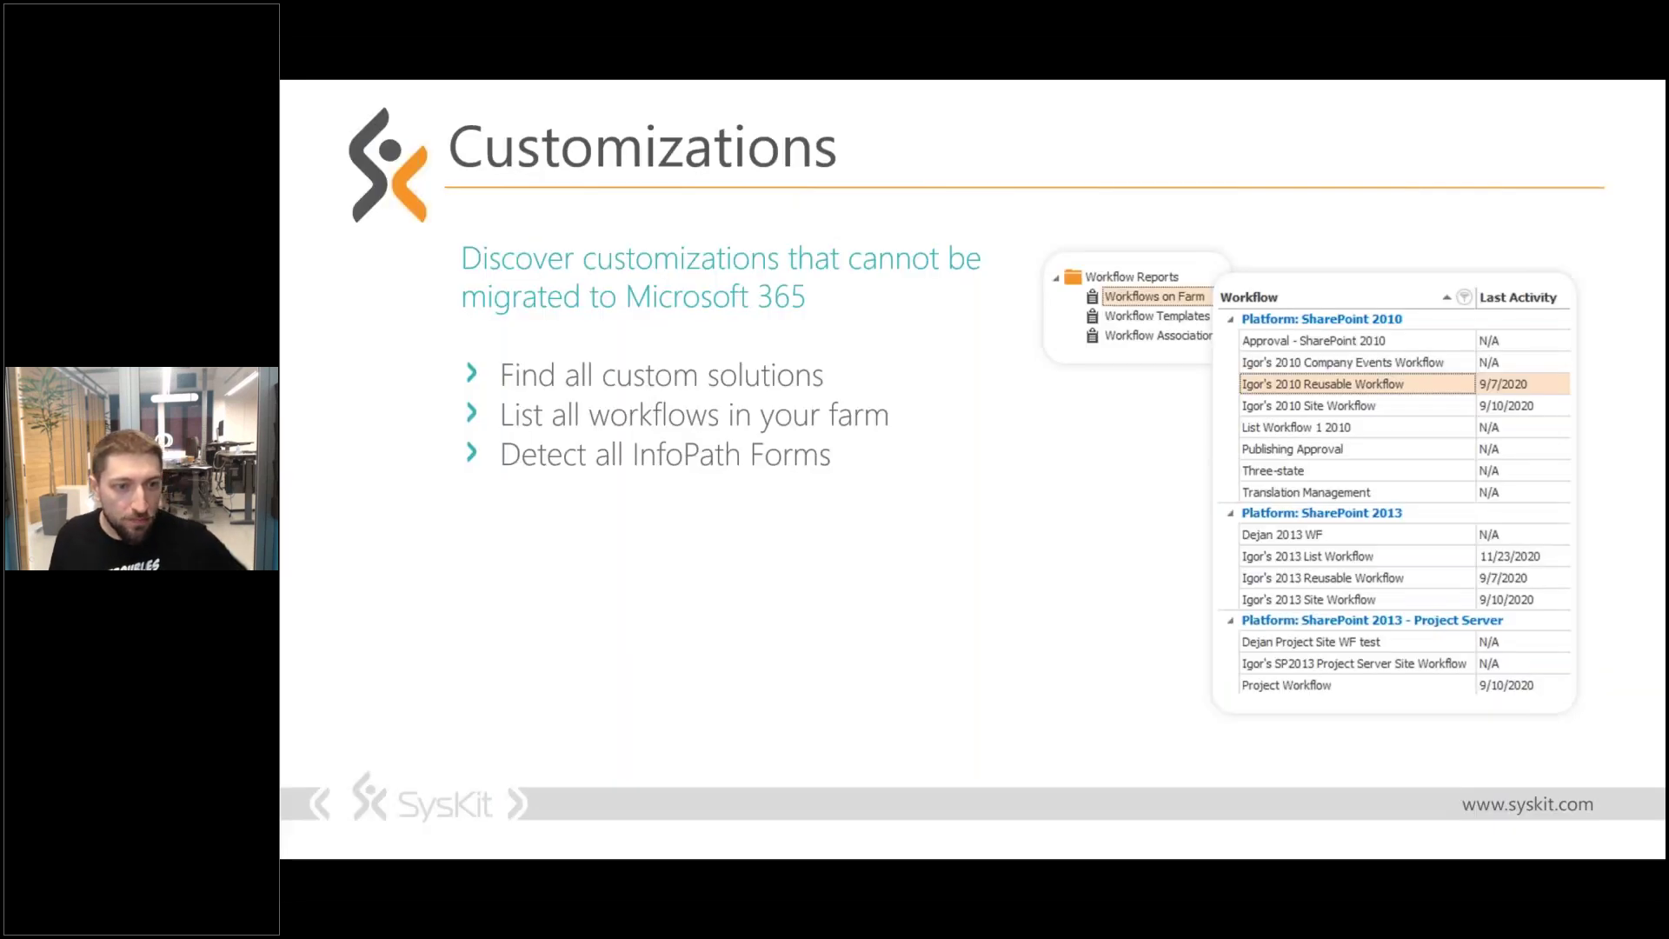
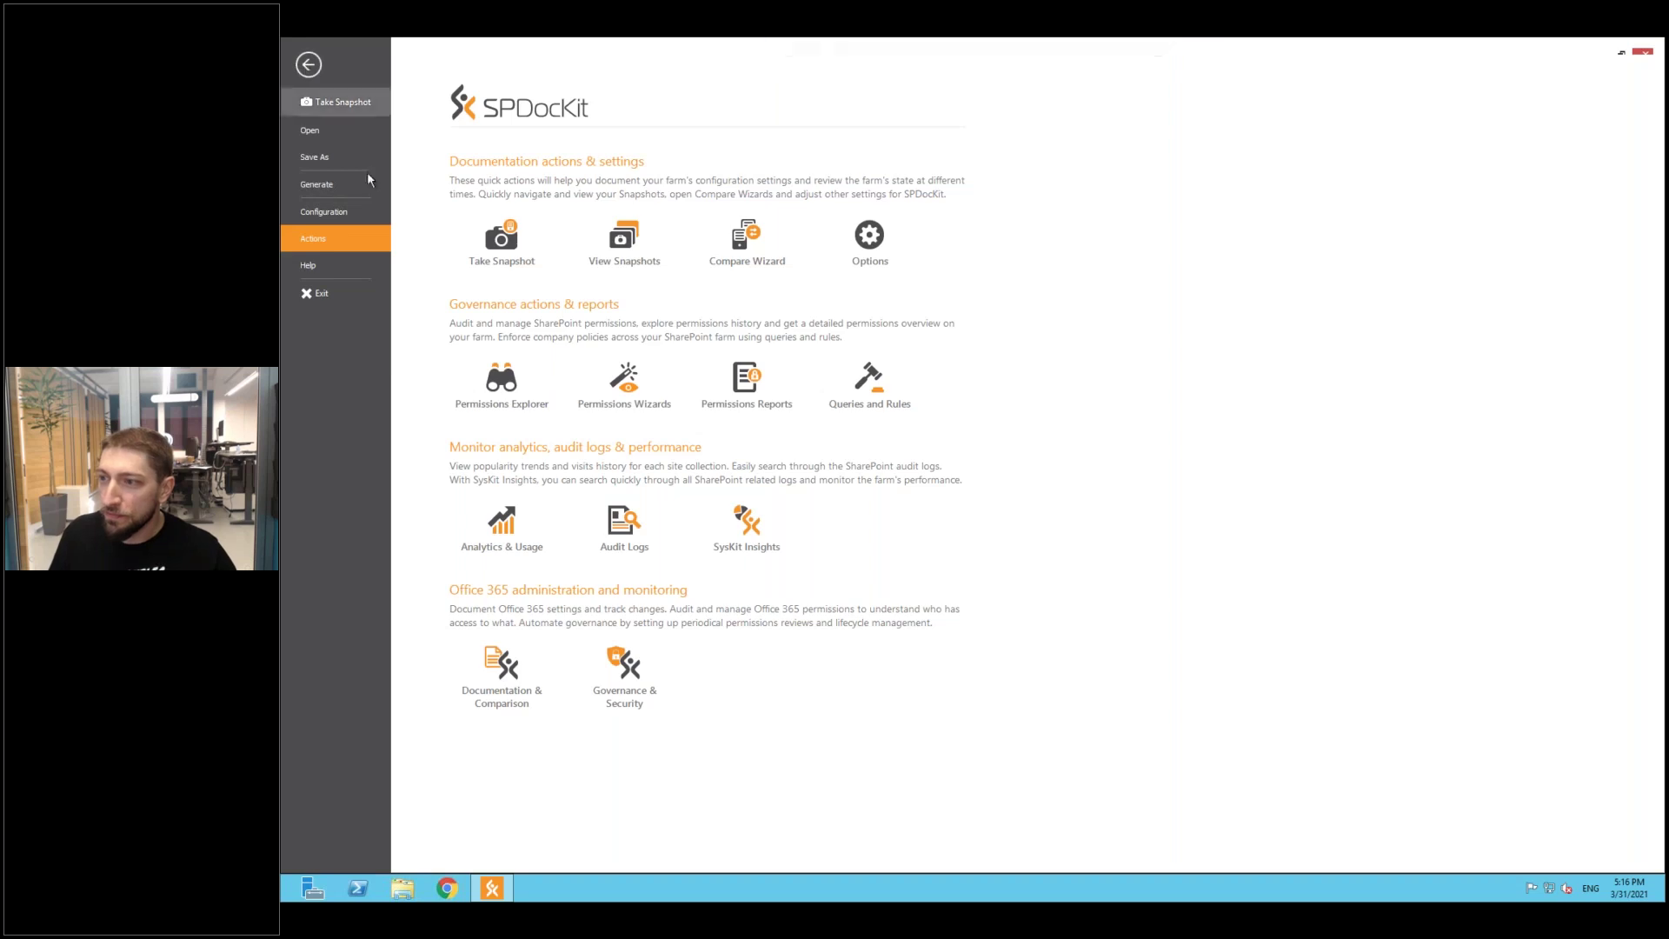
# Return to the Solutions report for the SP2013-002 farm and open the Solutions and Features report.
pyautogui.click(314, 63)
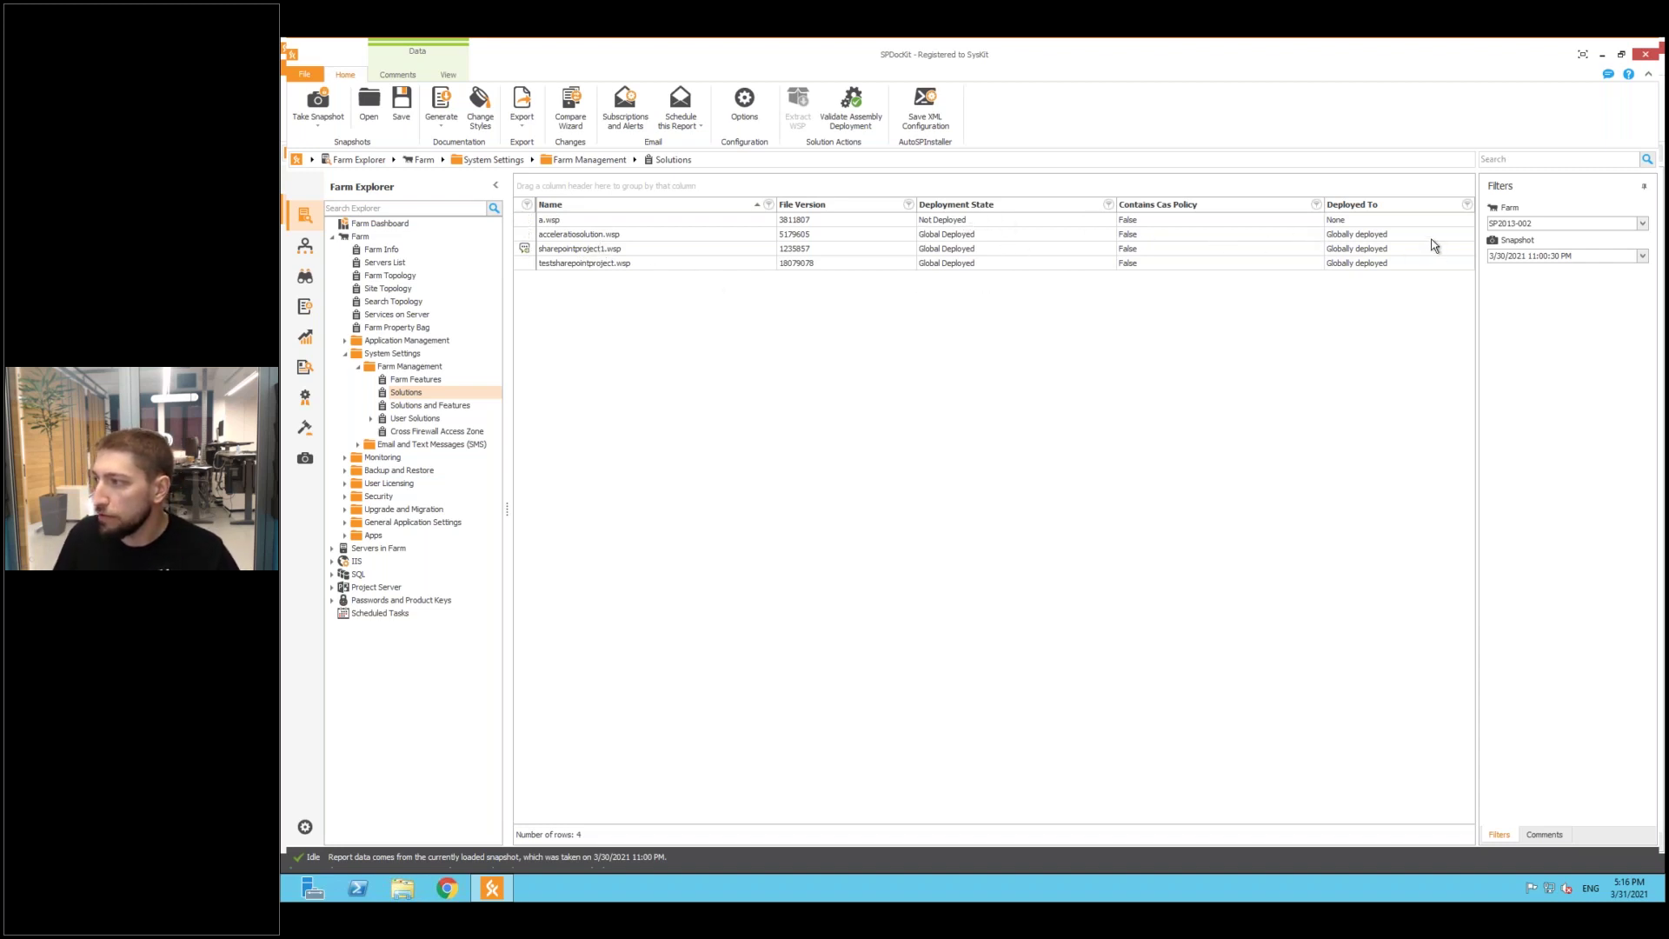
pyautogui.click(428, 406)
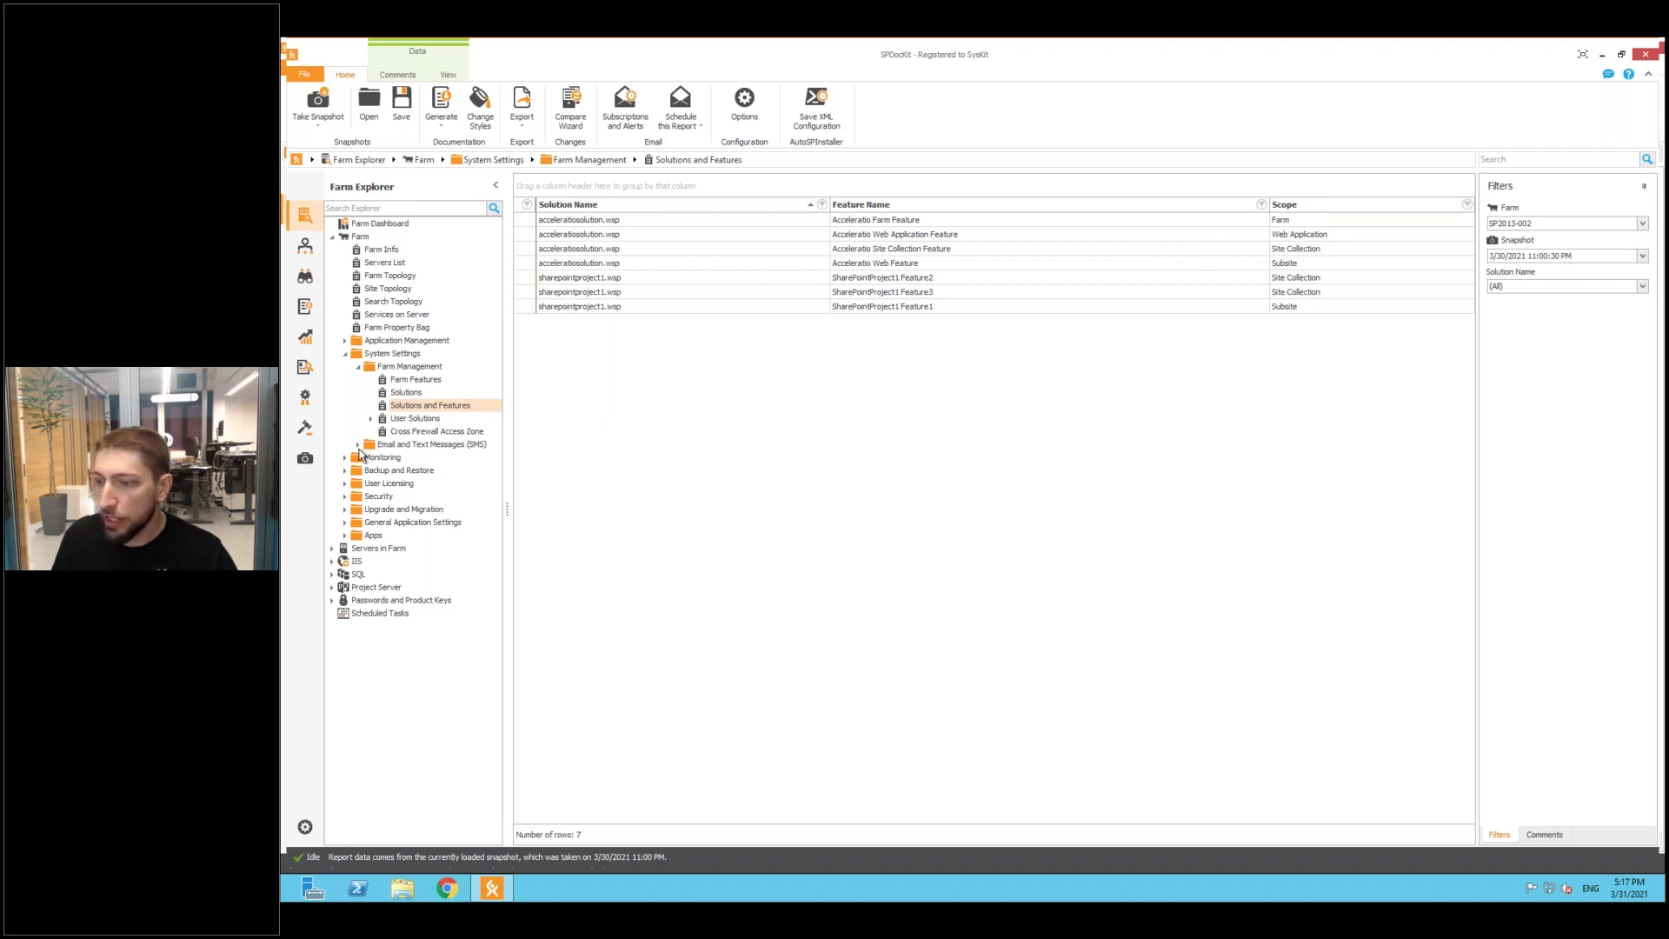
# Open the Web Application Features Demo report in Analytics & Usage and check its consumed licenses and date range options.
pyautogui.click(305, 339)
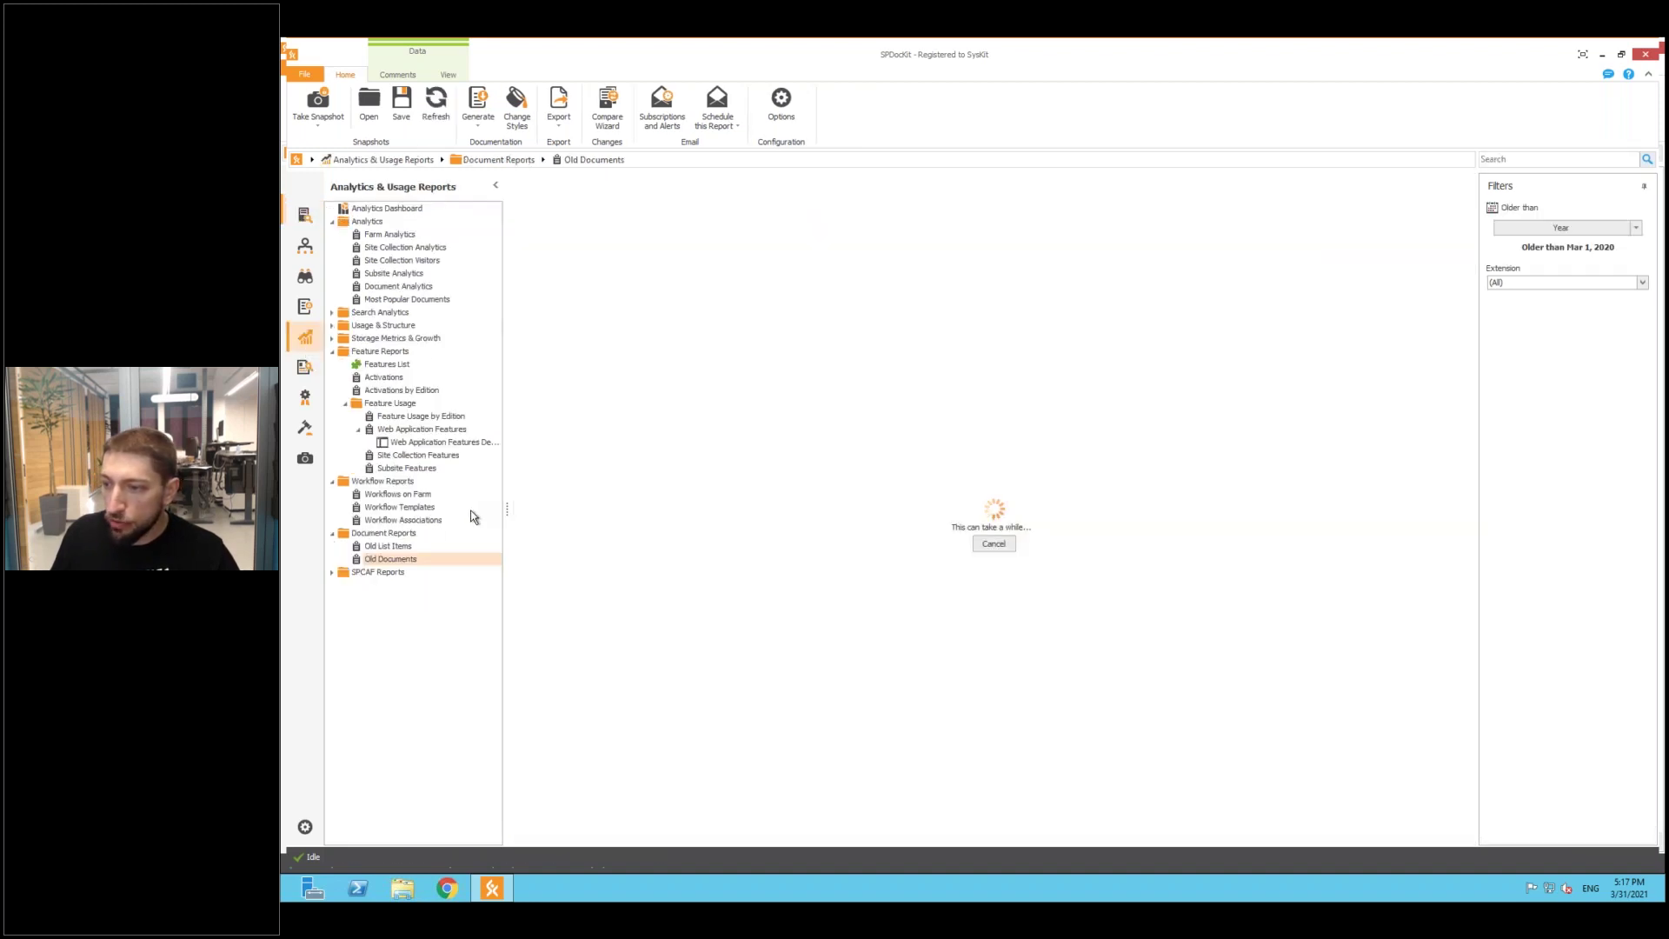
pyautogui.click(439, 441)
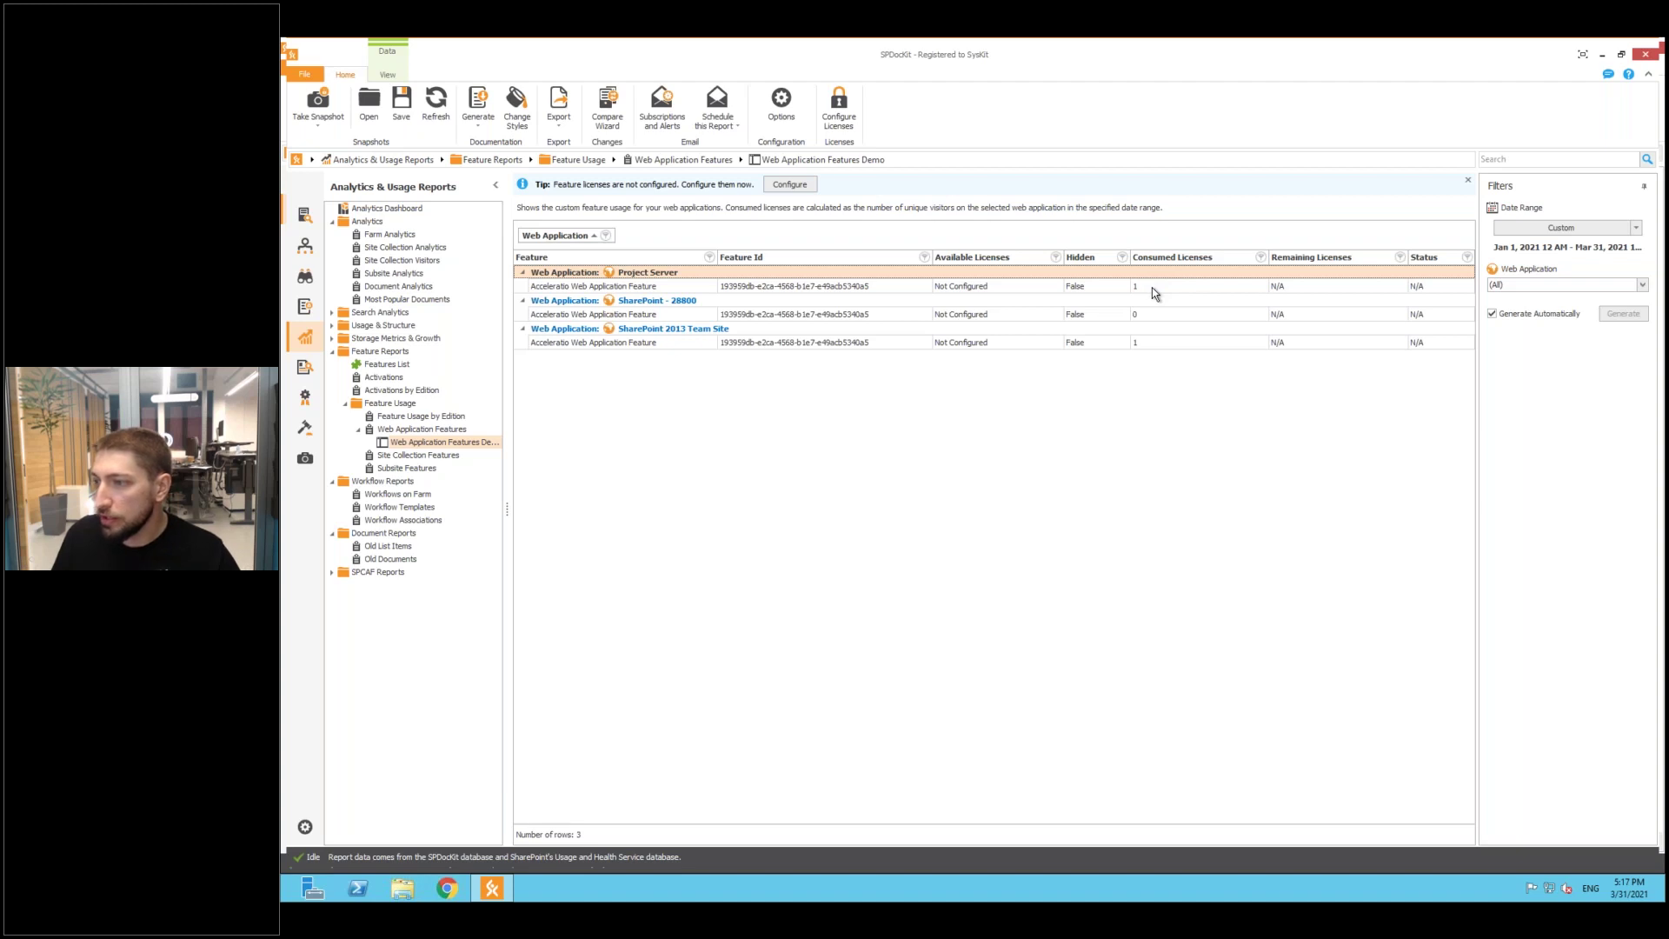
pyautogui.click(1184, 285)
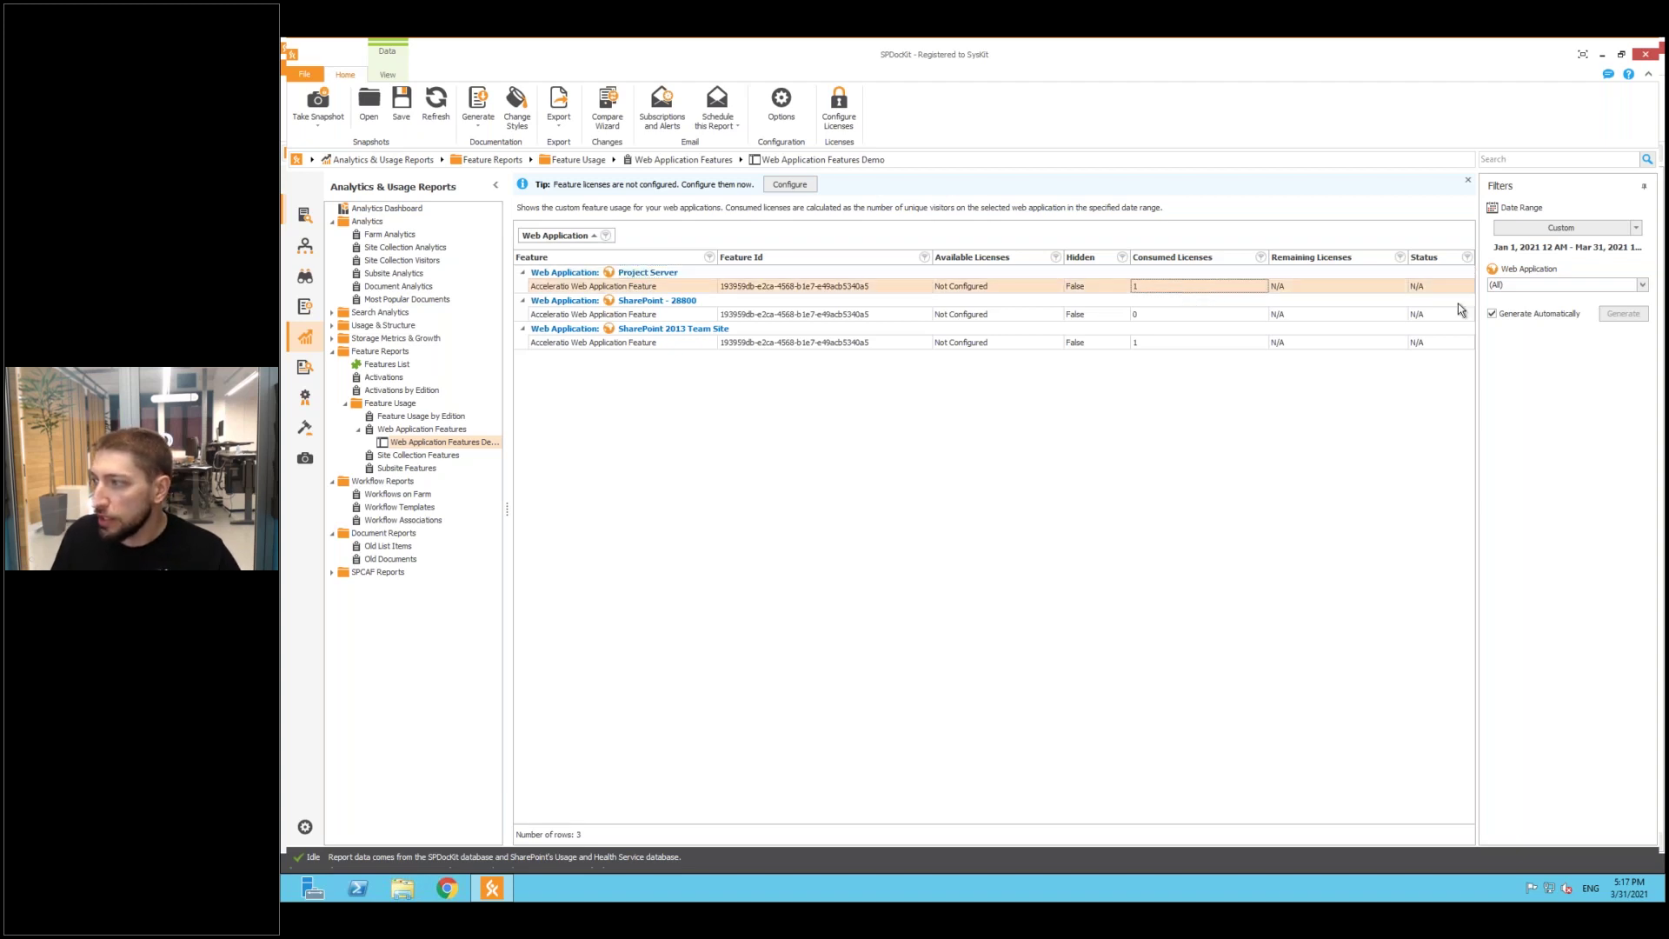
pyautogui.click(1636, 229)
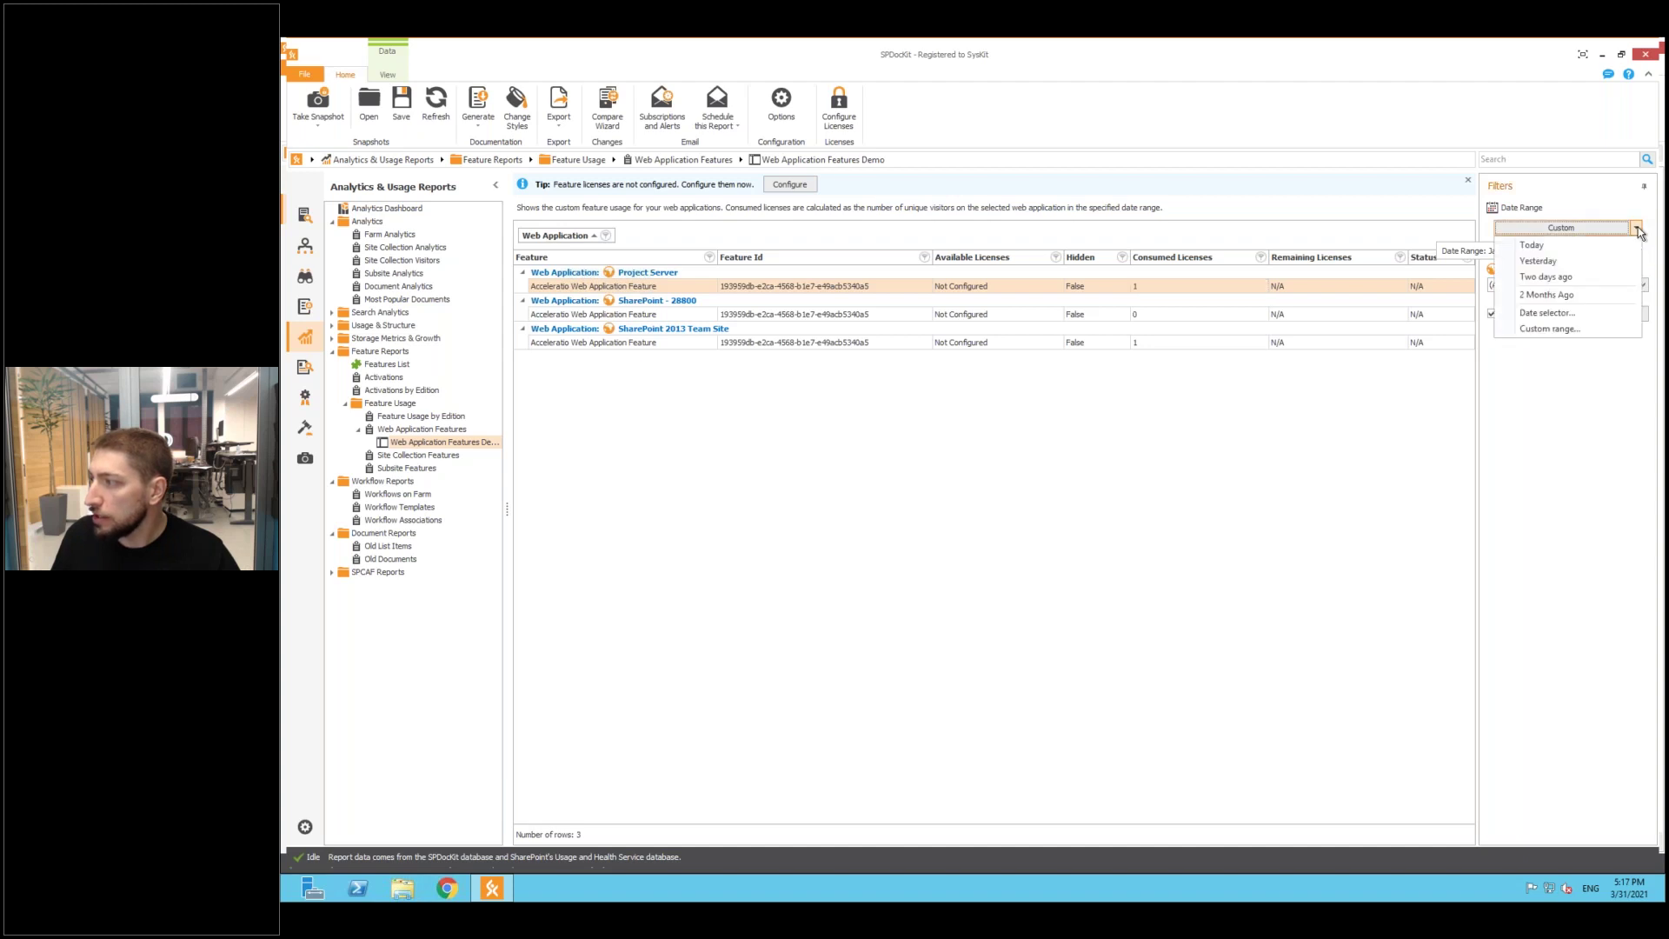
pyautogui.click(1561, 446)
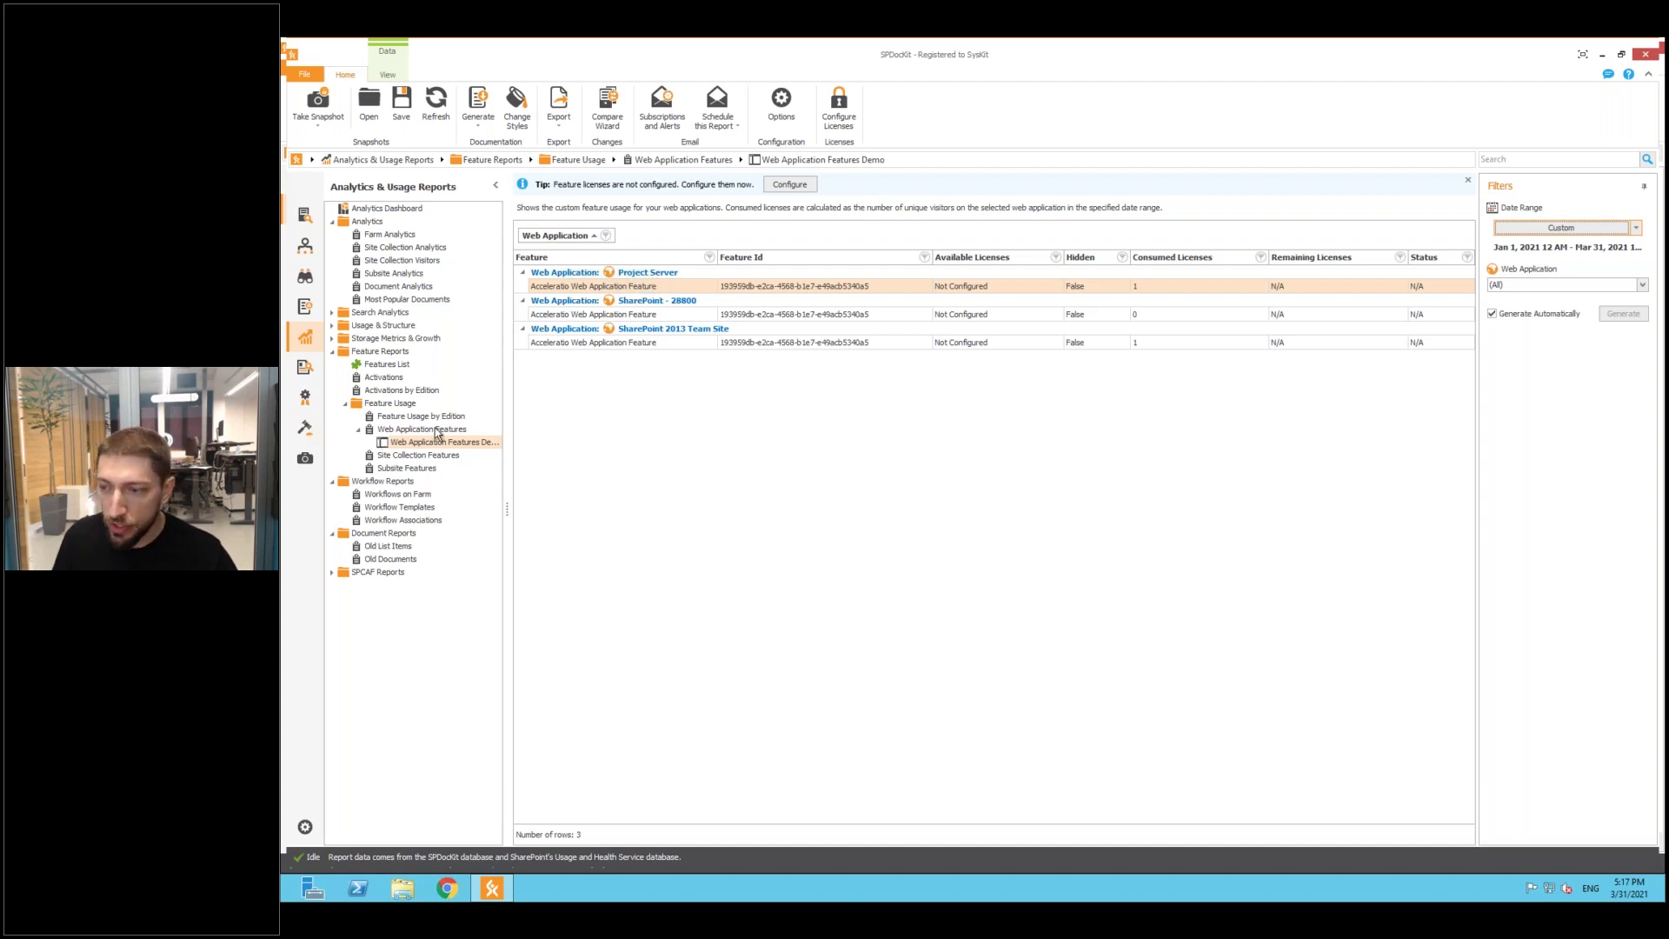
# Review the Workflows on Farm report and look through all columns of the Workflow Templates report.
pyautogui.click(388, 494)
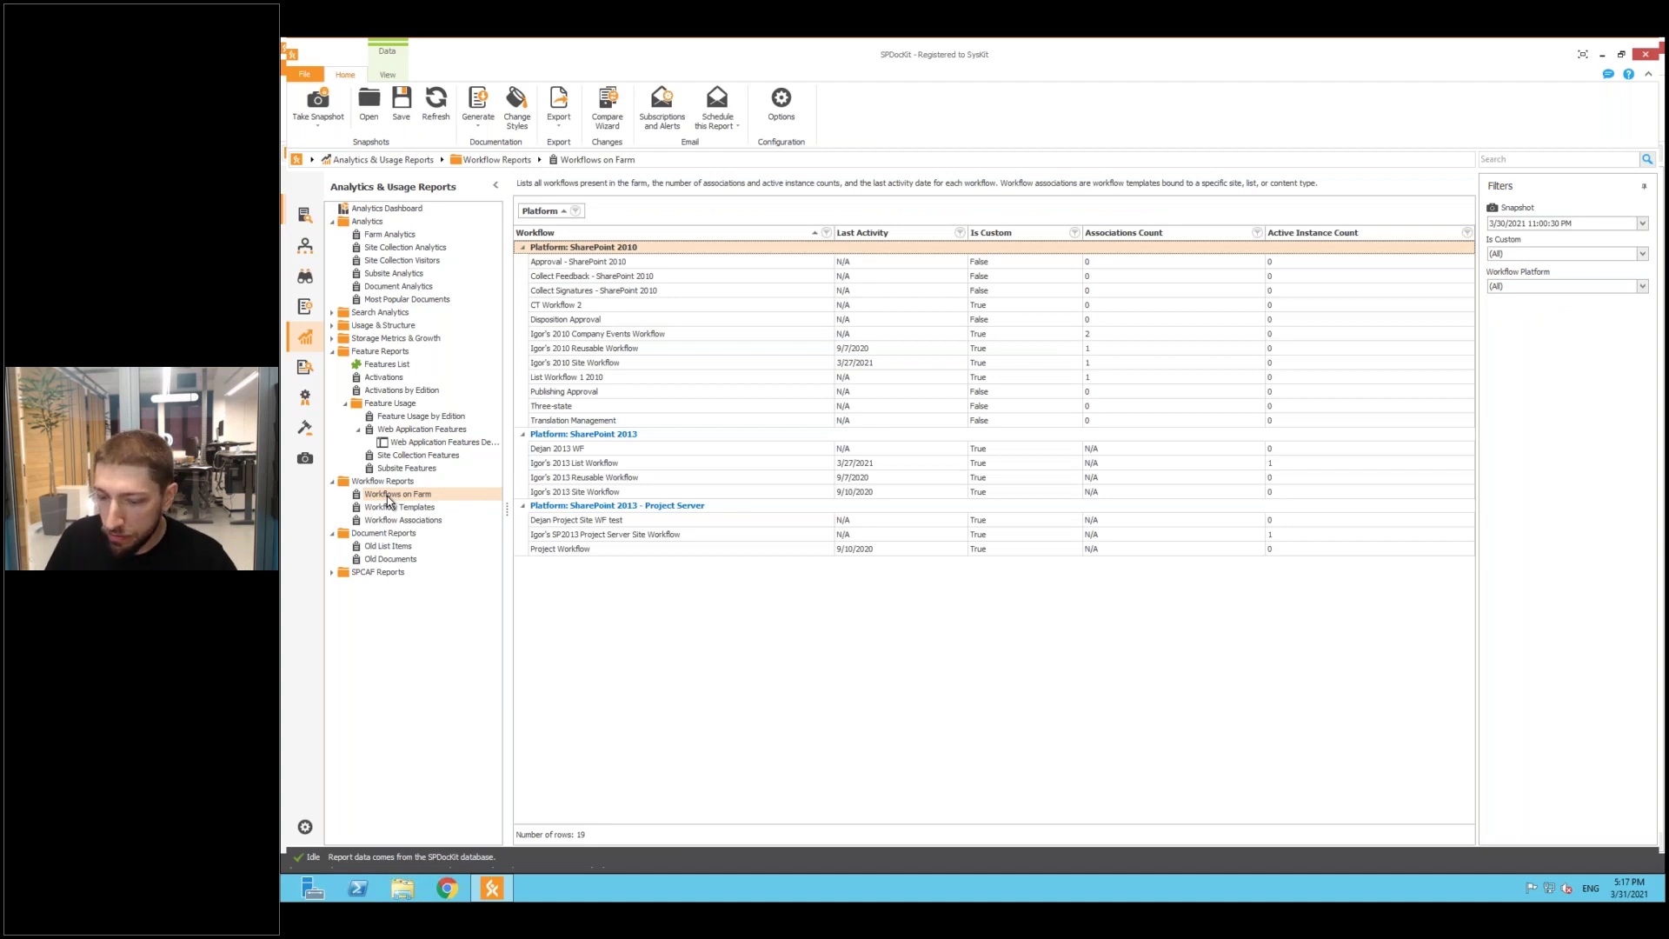
pyautogui.click(664, 365)
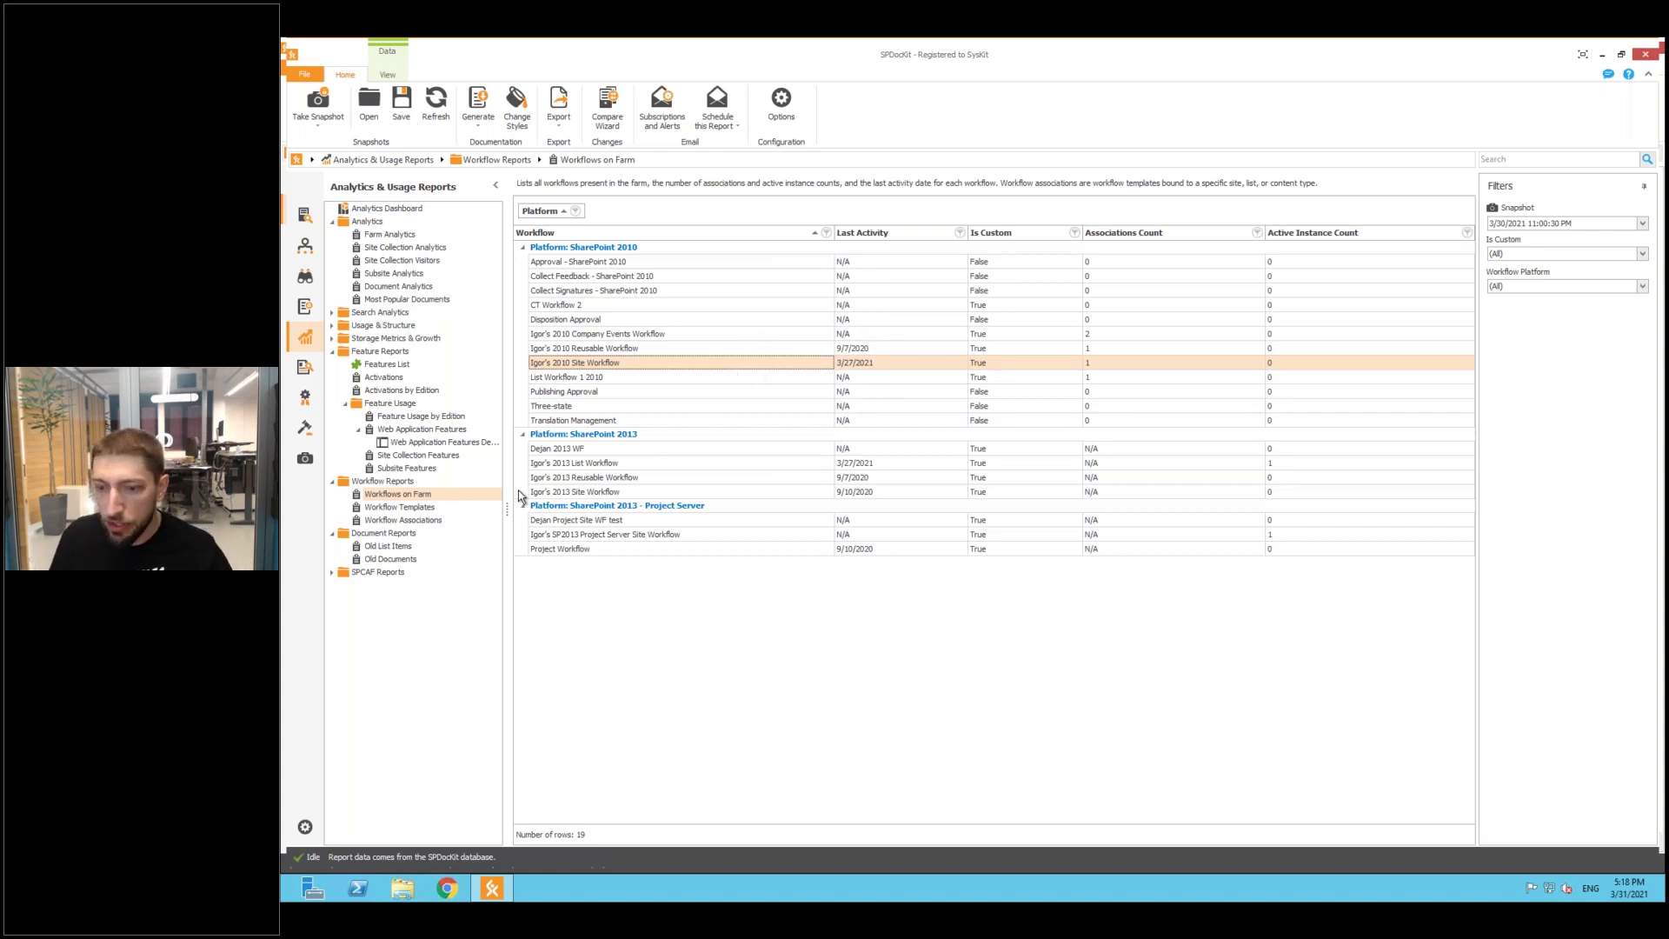
pyautogui.click(401, 507)
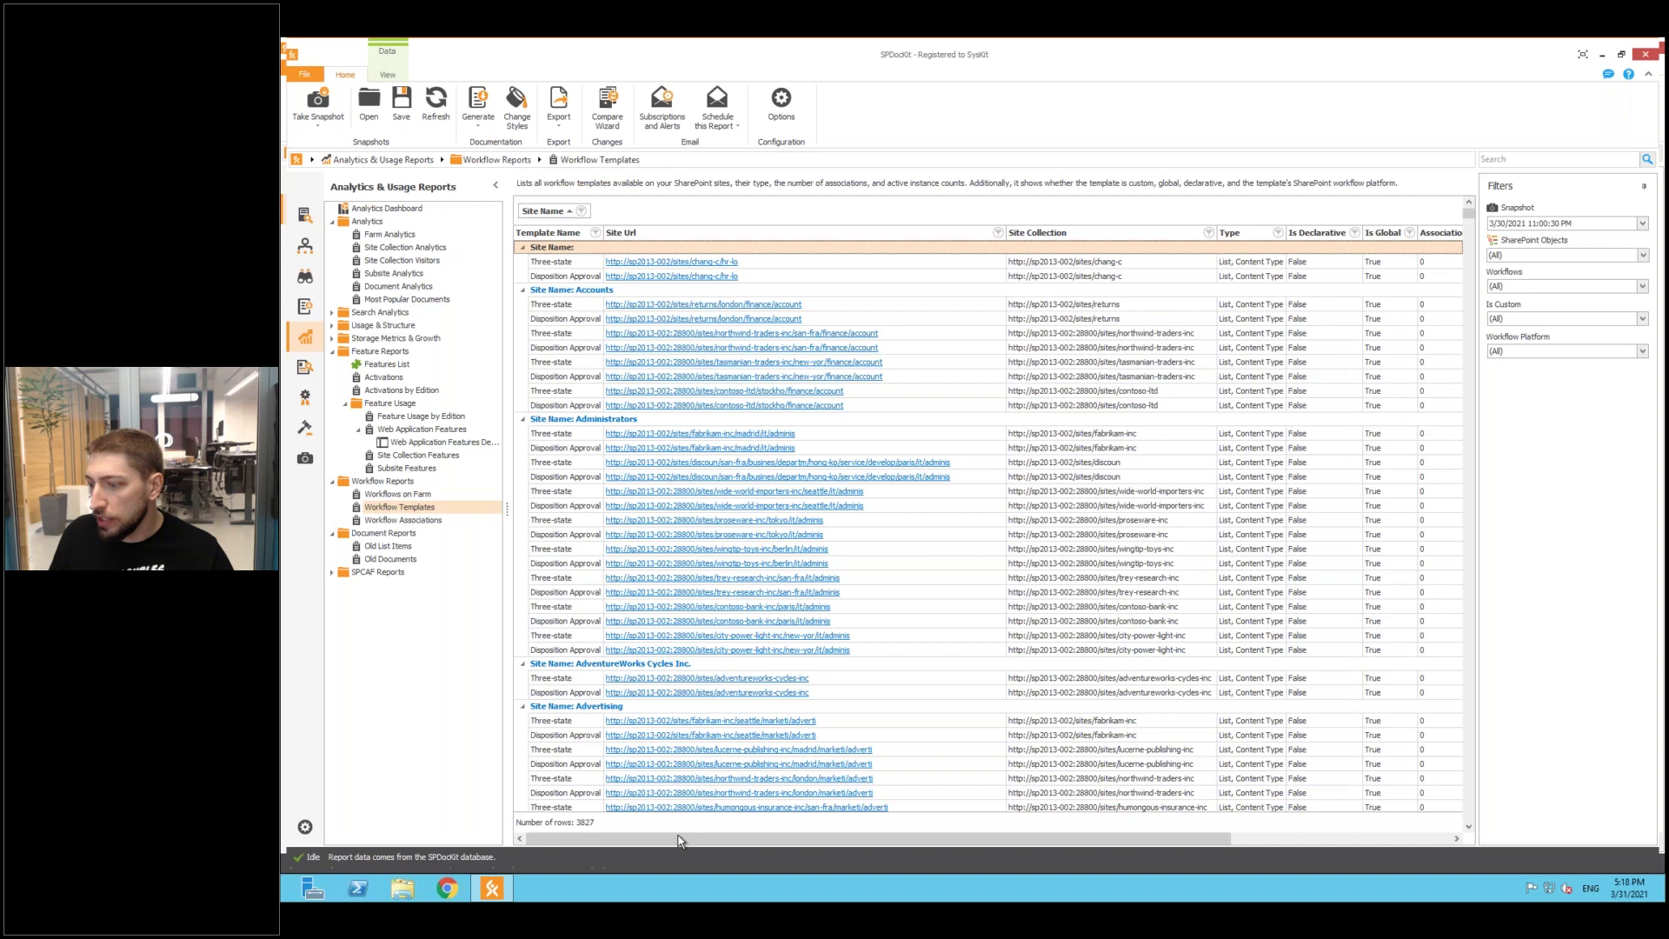
pyautogui.moveTo(675, 845); pyautogui.dragTo(904, 852)
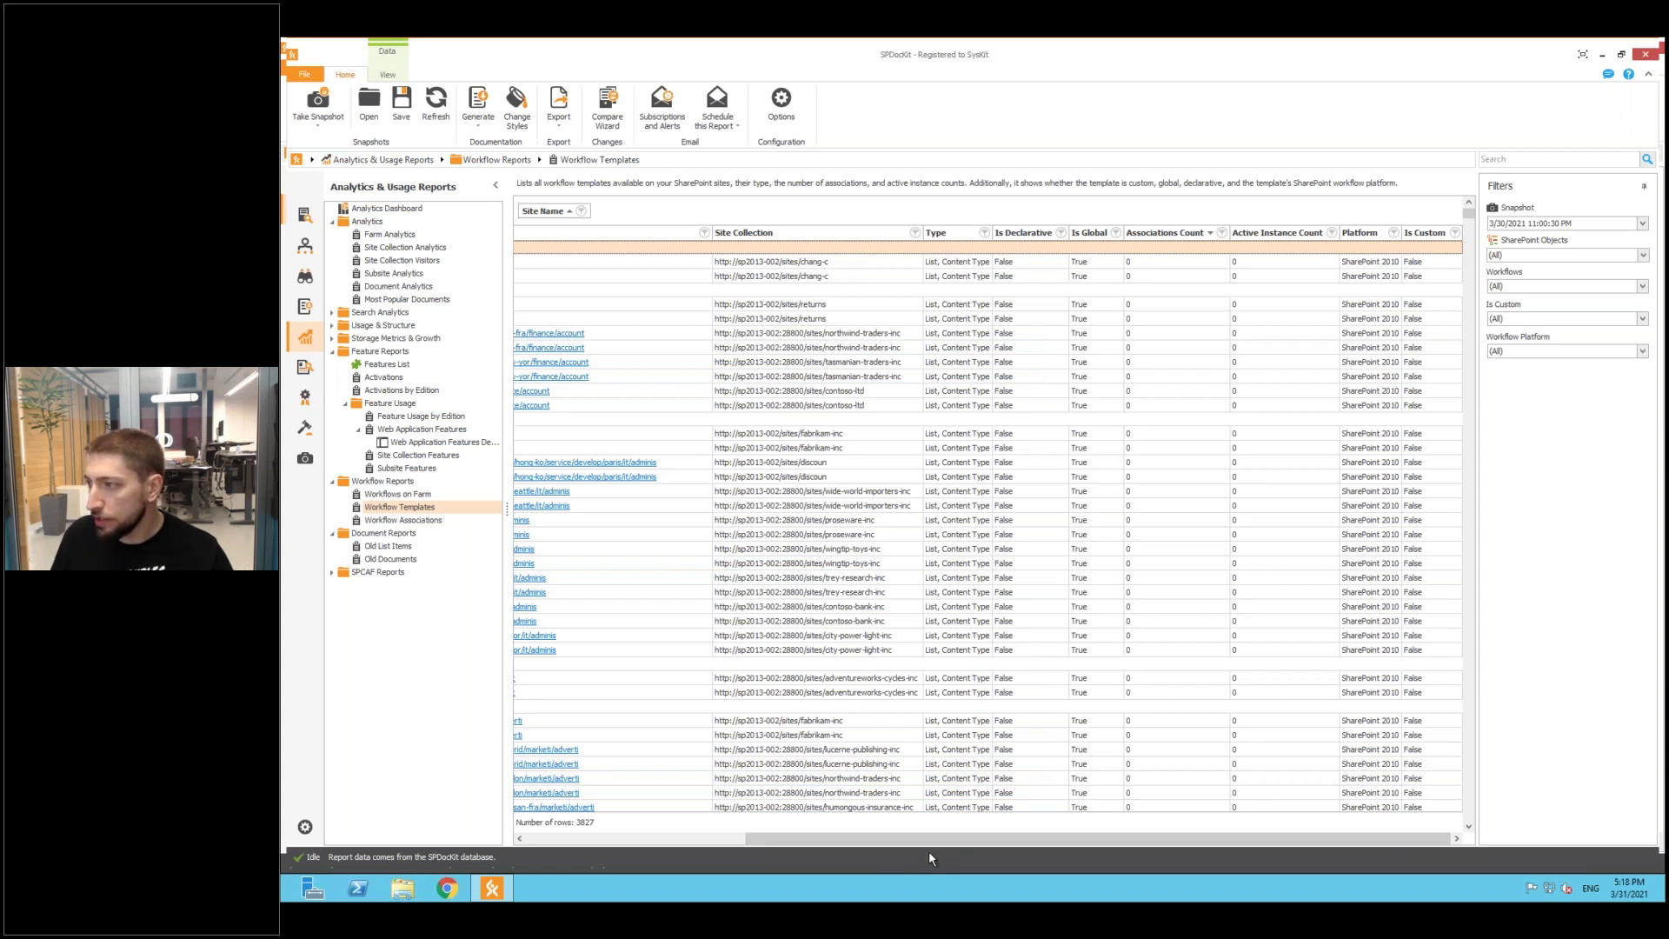
pyautogui.moveTo(834, 843); pyautogui.dragTo(610, 836)
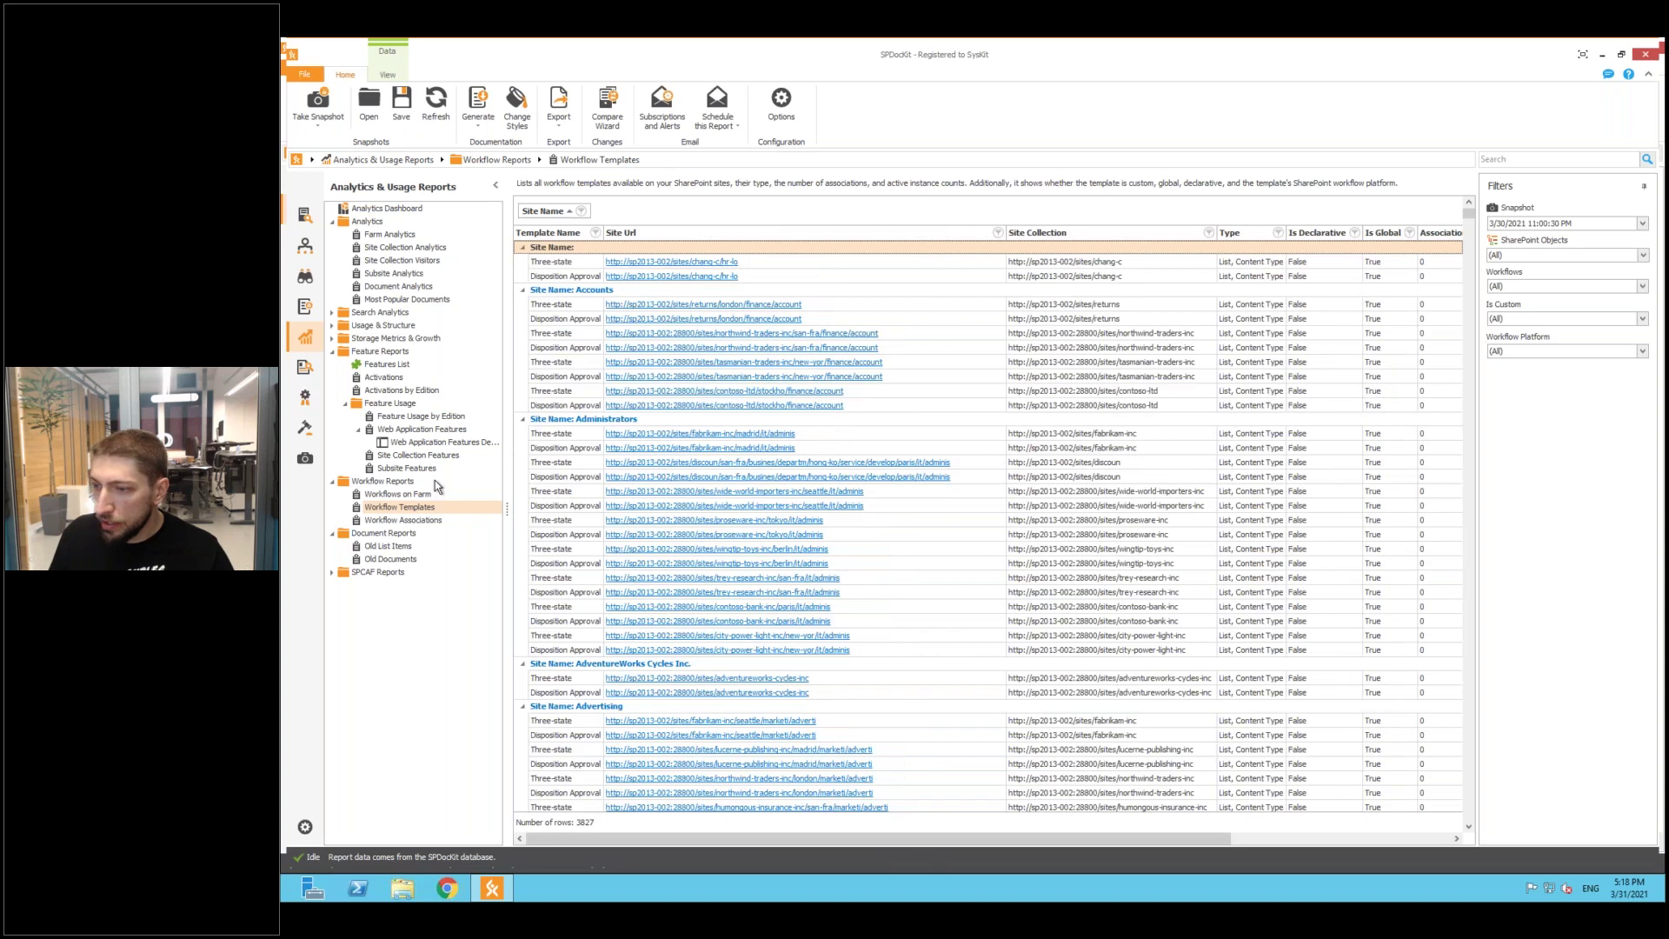
# Open the Workflow Associations report and examine its workflow history list, task list and target object URL columns.
pyautogui.click(396, 520)
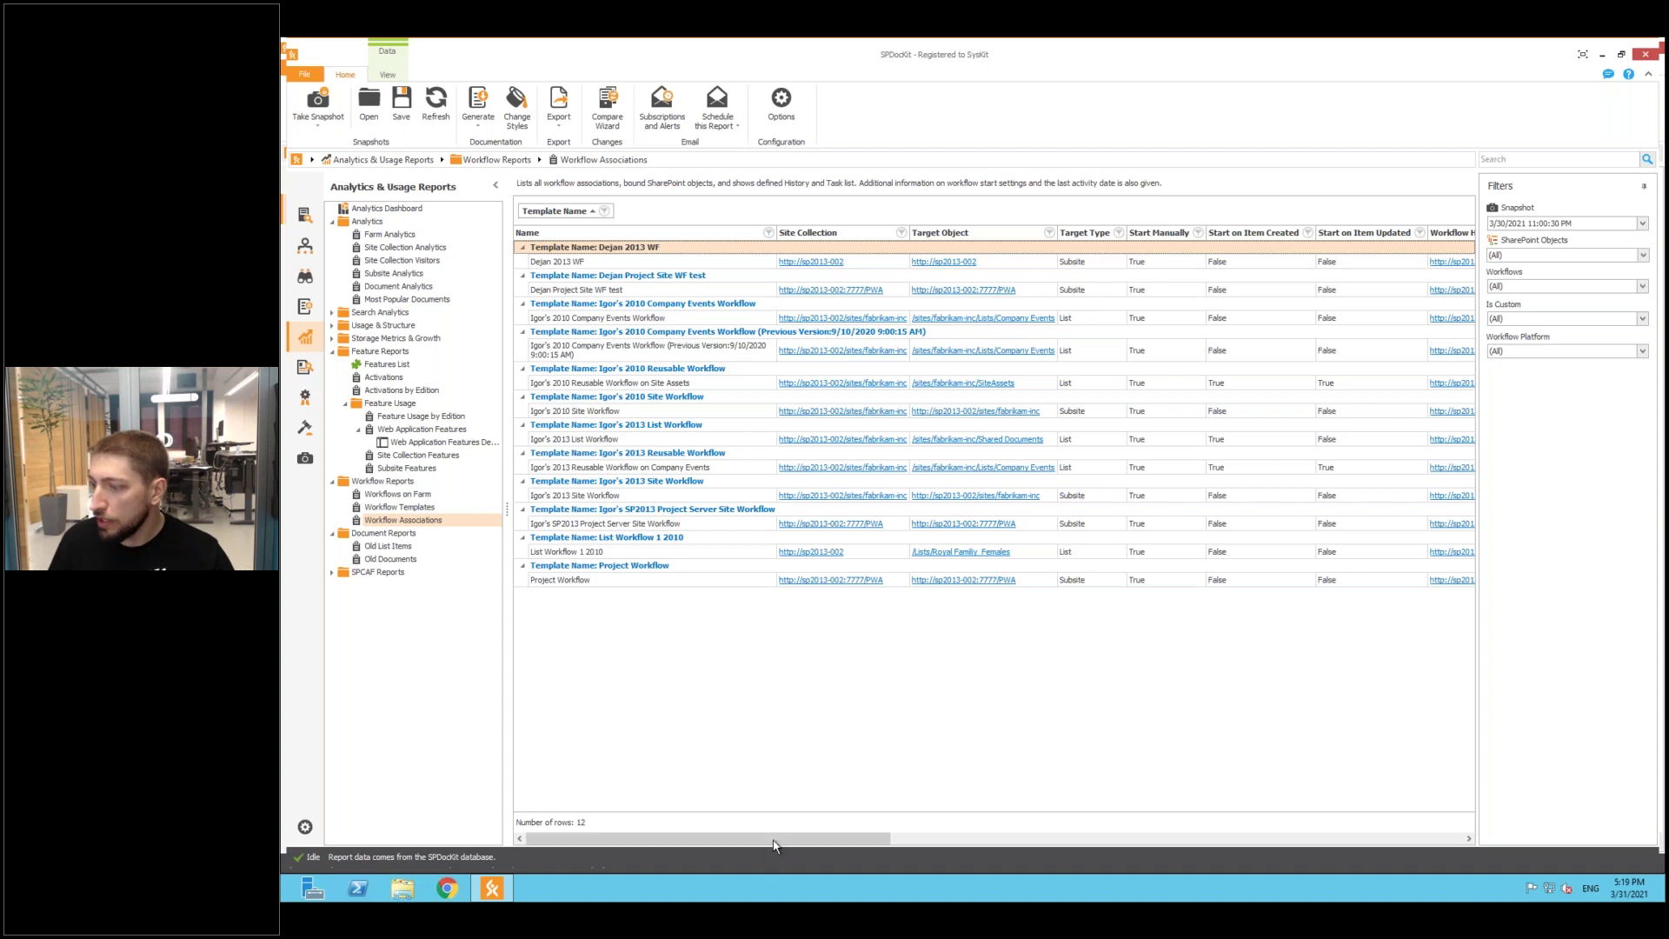
pyautogui.moveTo(772, 838); pyautogui.dragTo(796, 838)
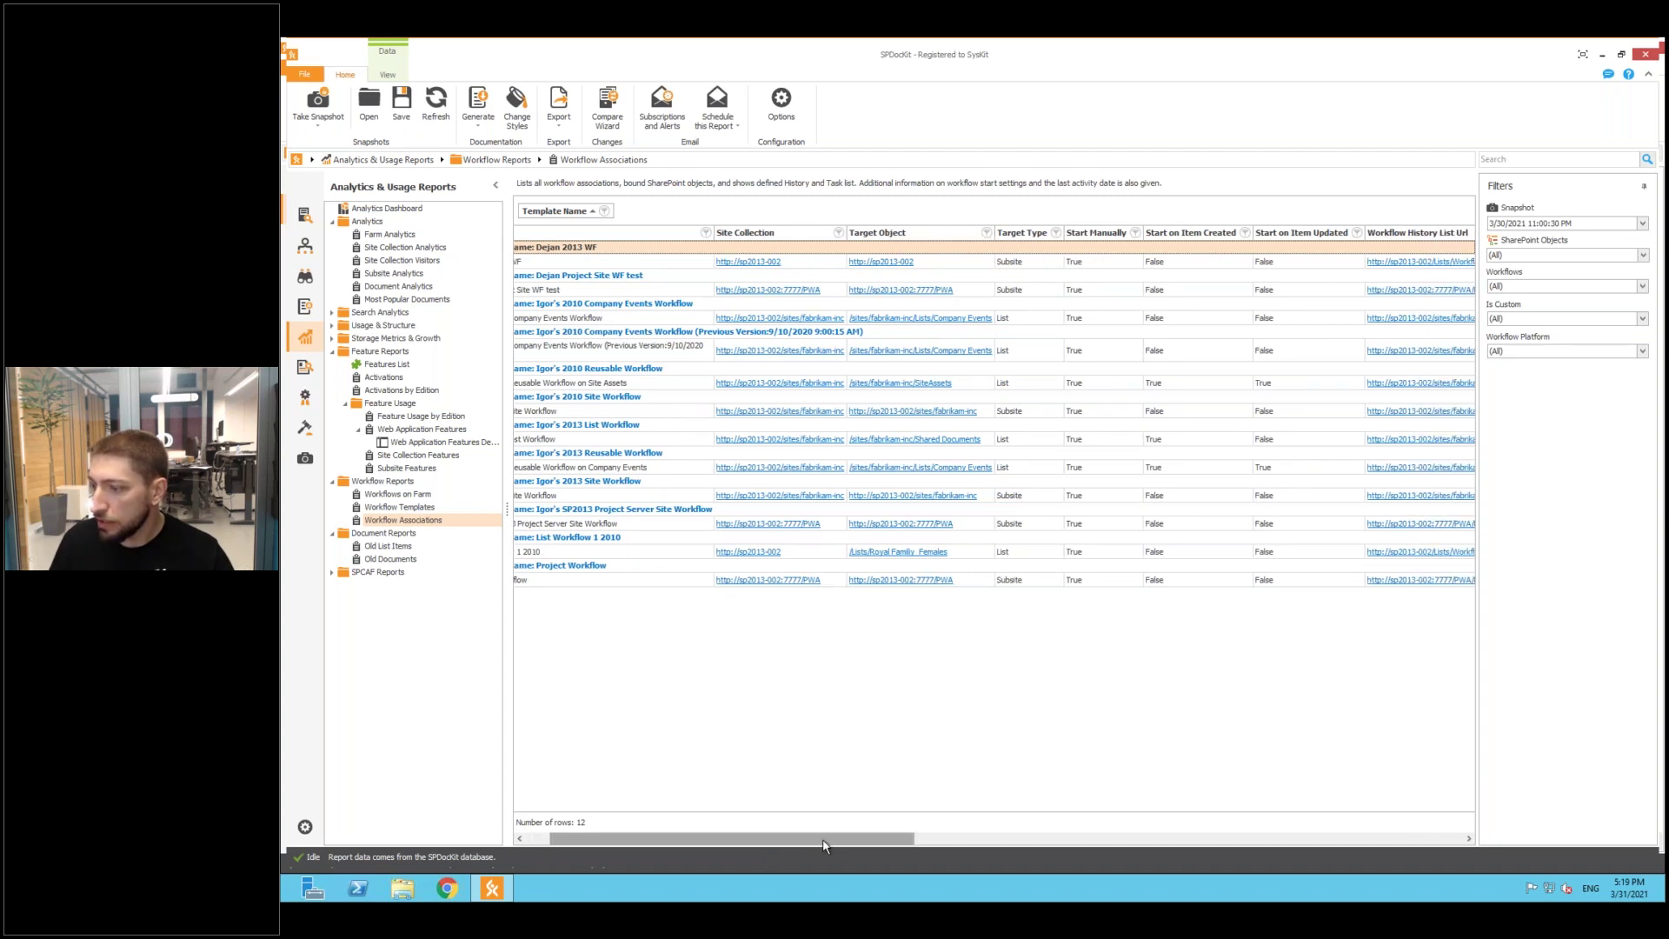
pyautogui.moveTo(825, 845); pyautogui.dragTo(1128, 858)
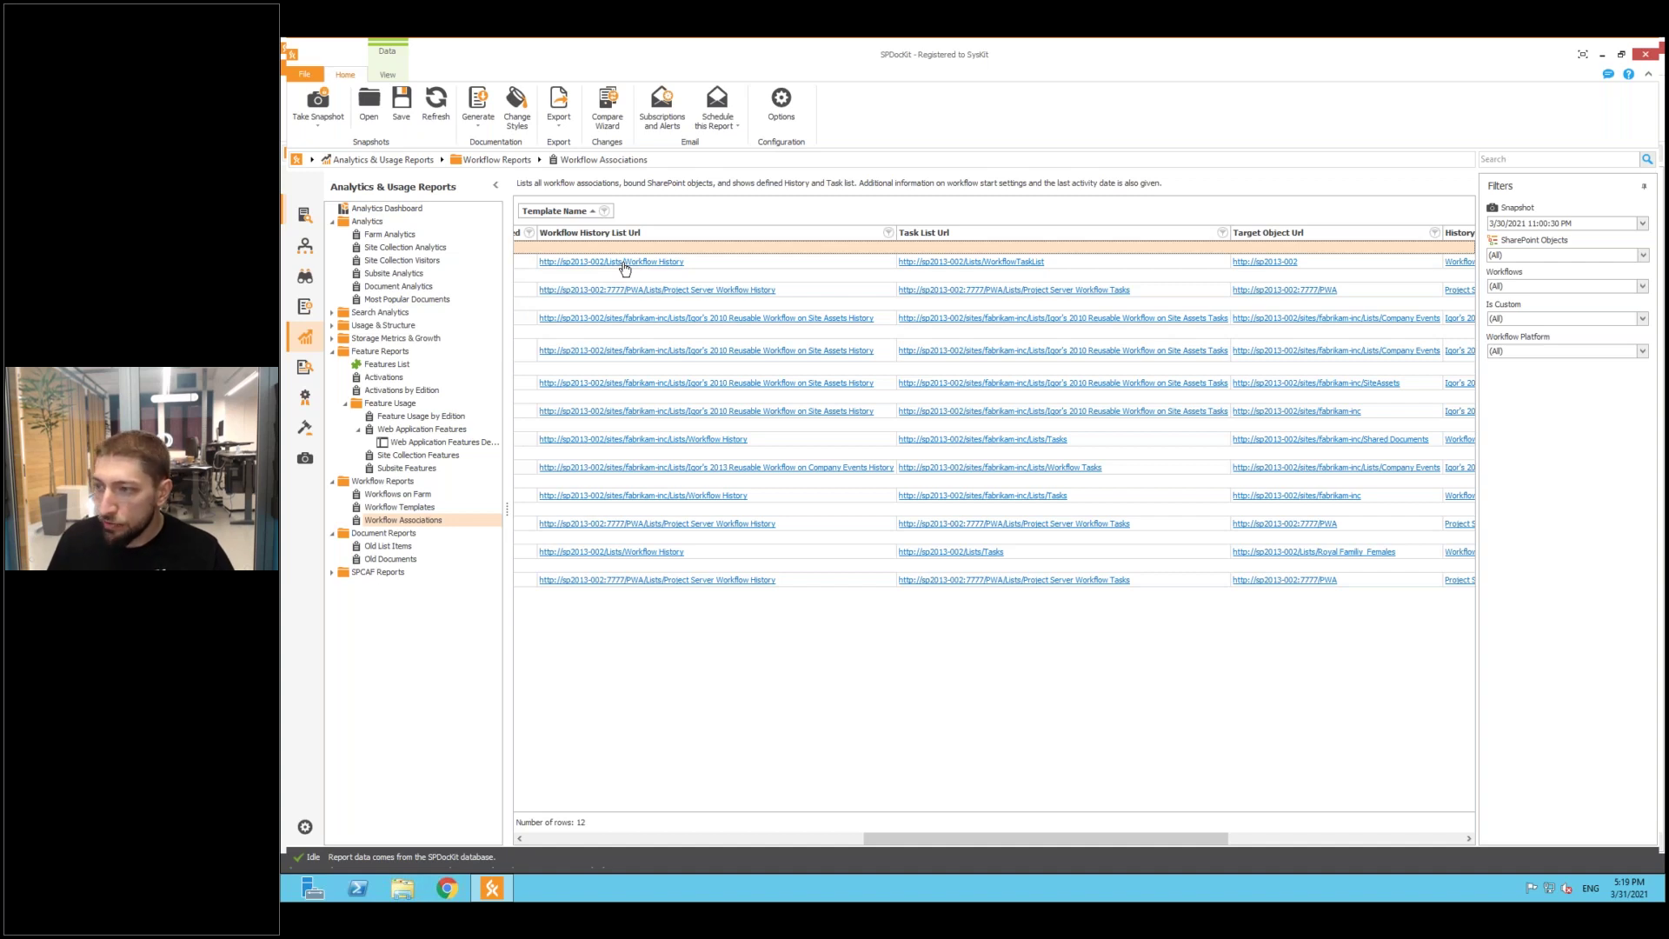
# Bring up the final columns of the Workflow Associations report and move the Last Activity column in front of Target Object Url.
pyautogui.moveTo(982, 841); pyautogui.dragTo(1217, 842)
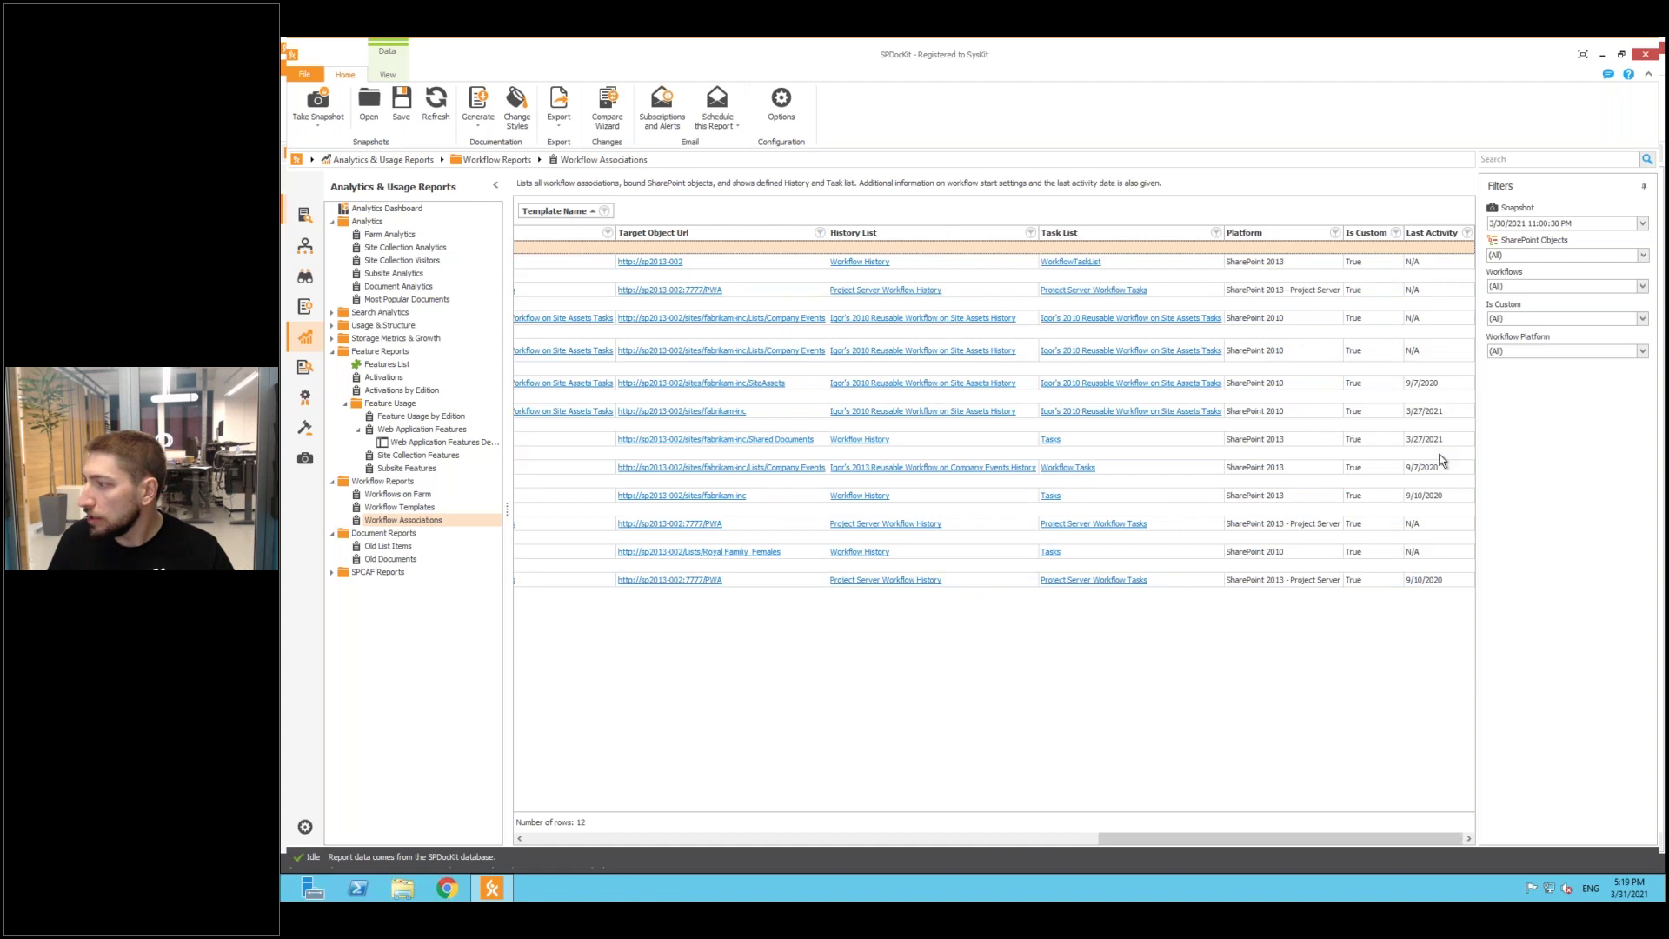
pyautogui.moveTo(1430, 235); pyautogui.dragTo(610, 228)
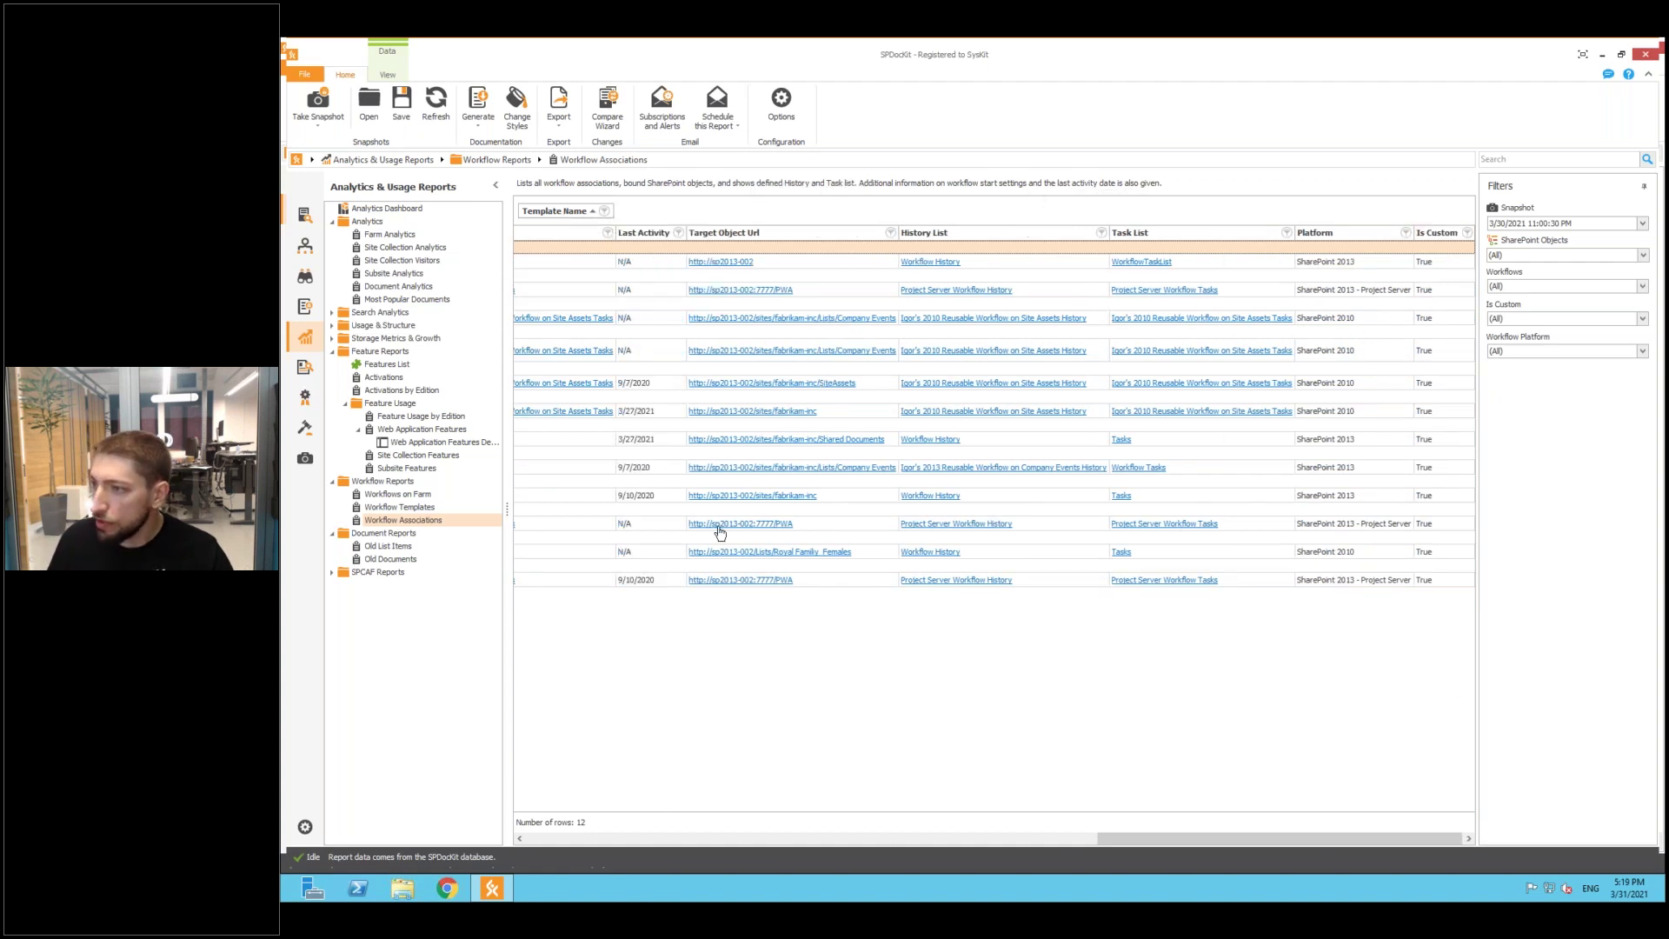
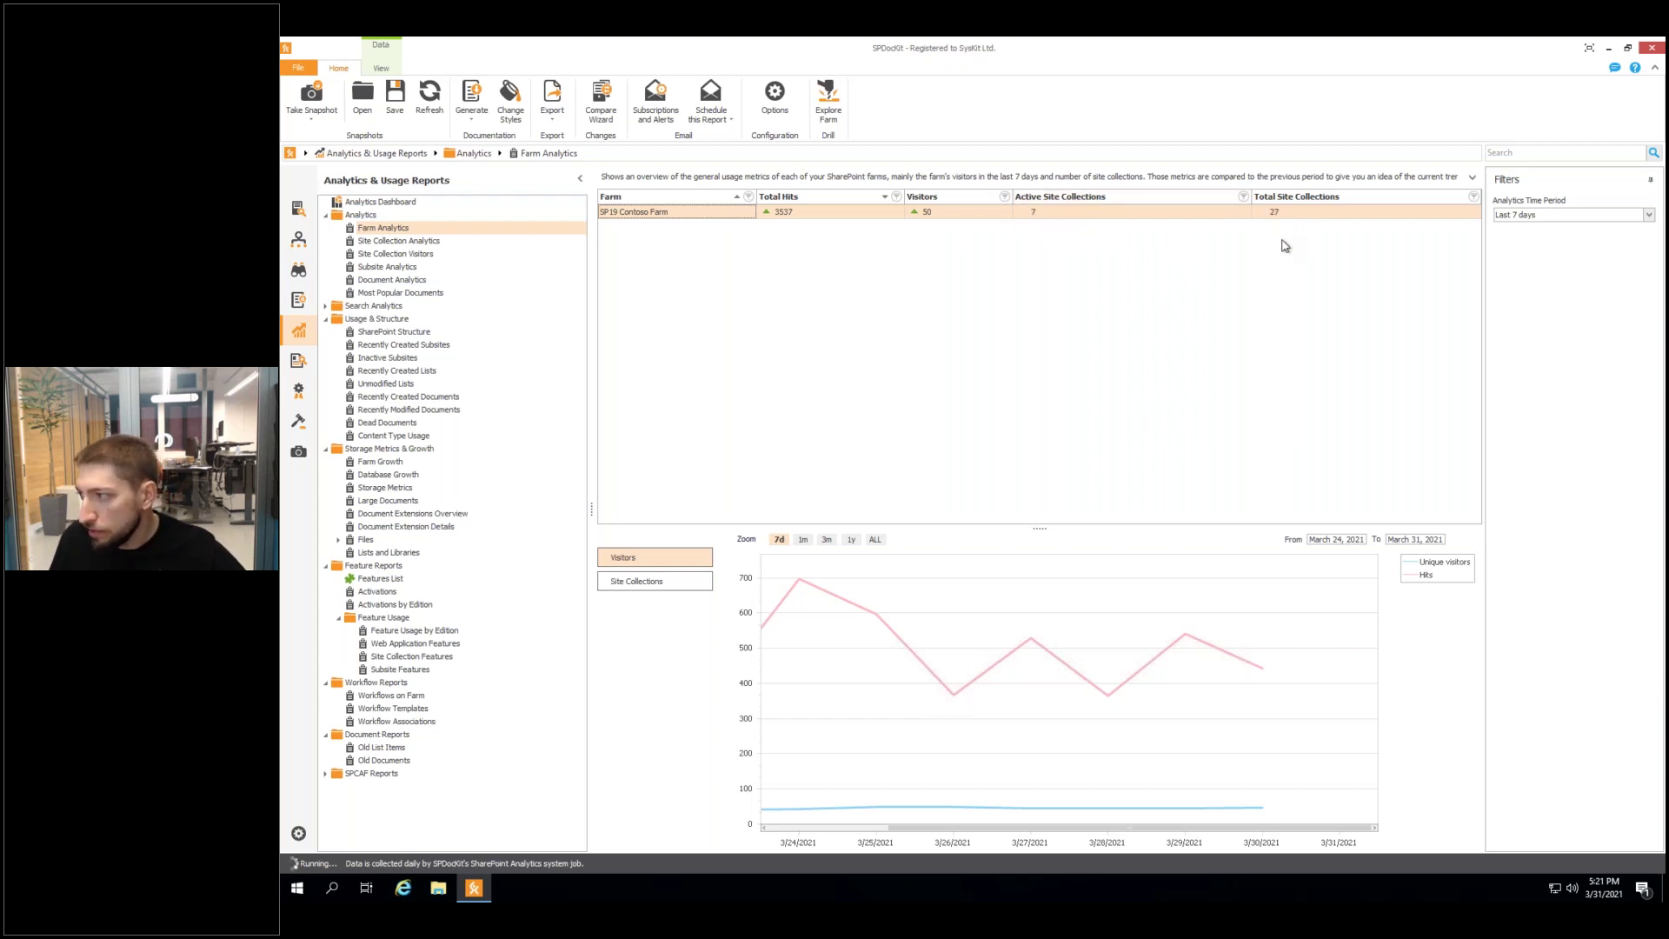
# Review the visitors chart for earlier and latest dates in the SP19 Contoso Farm analytics and drill down to its site collections.
pyautogui.moveTo(769, 591)
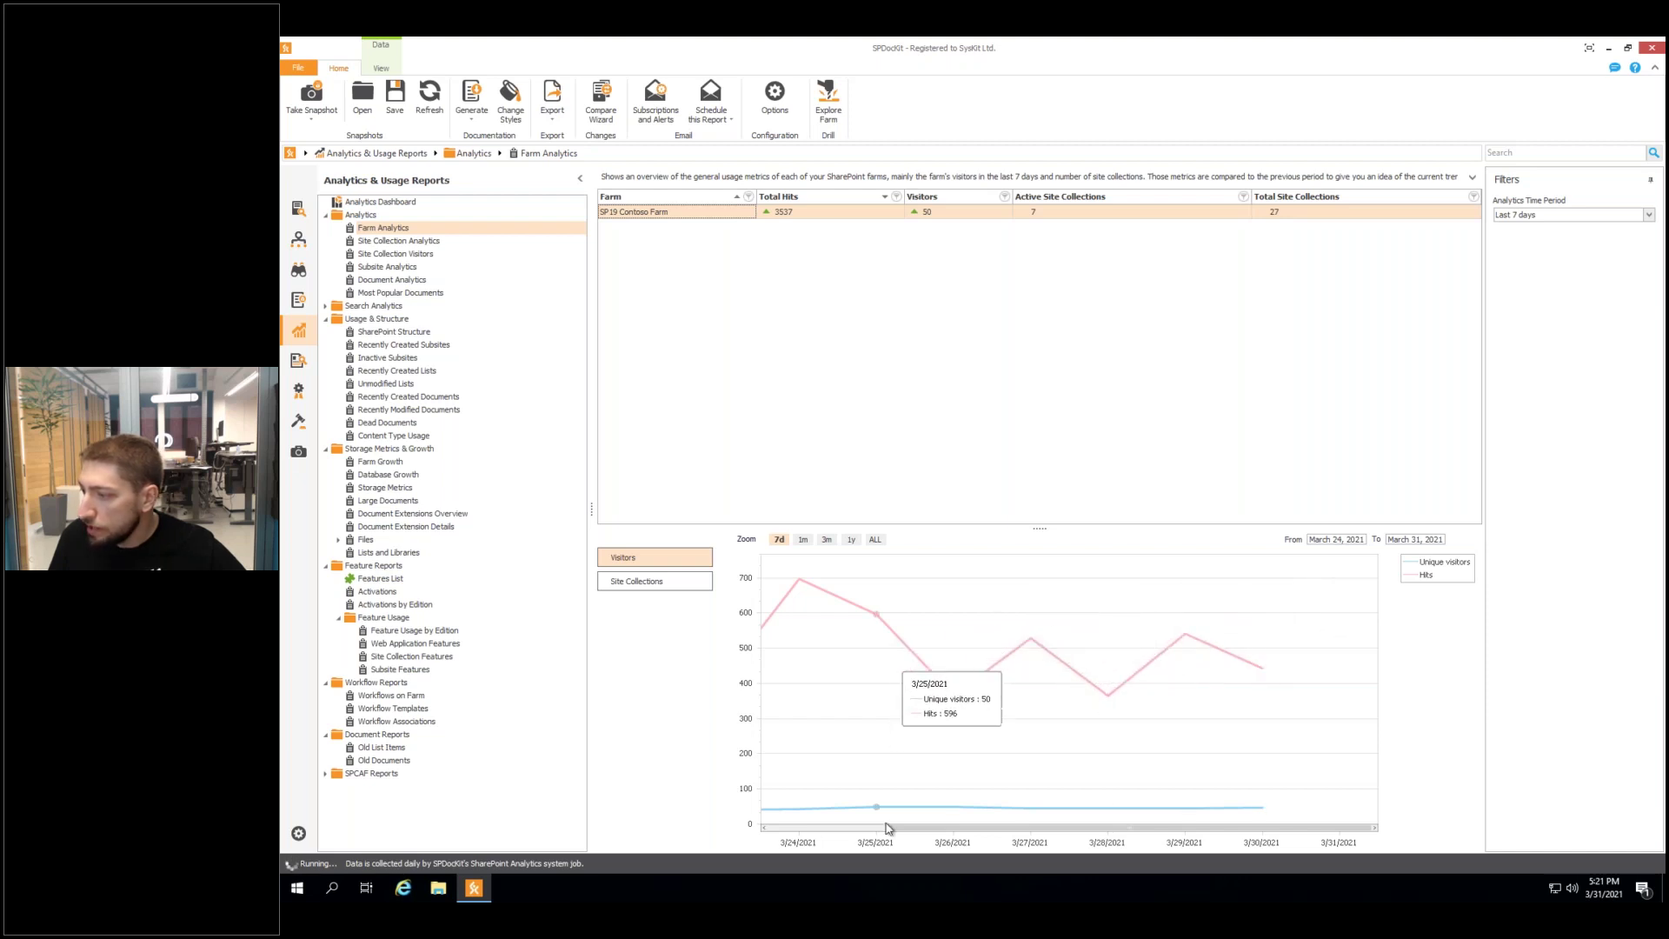
pyautogui.moveTo(933, 834); pyautogui.dragTo(786, 831)
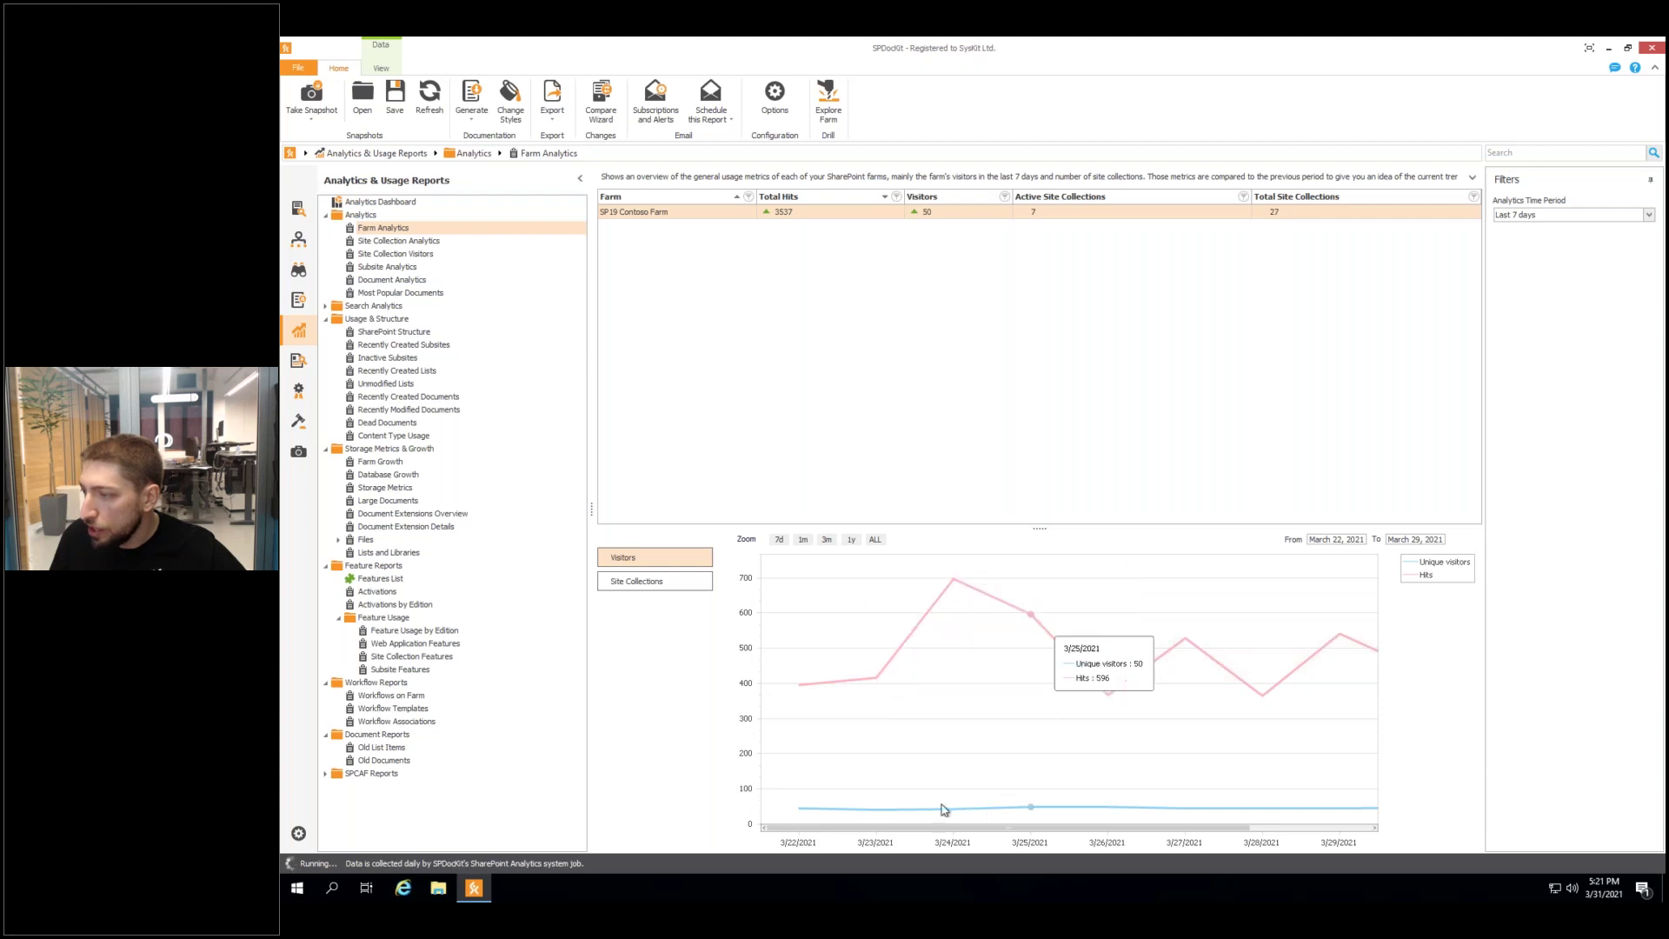
pyautogui.moveTo(913, 826); pyautogui.dragTo(1125, 834)
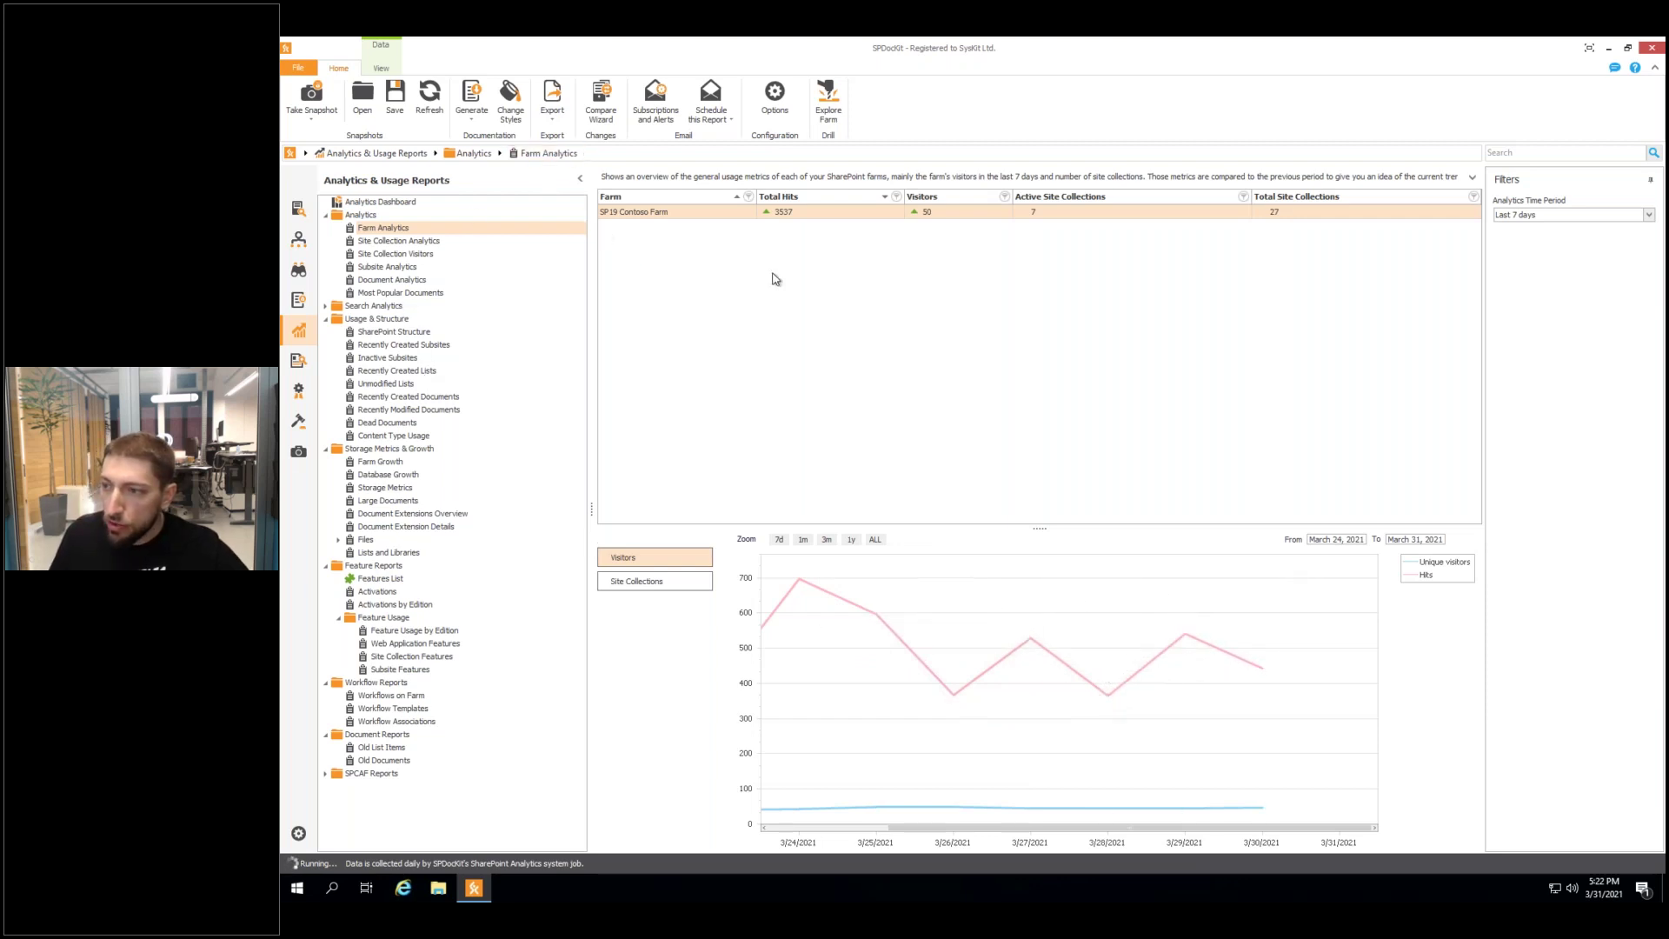
pyautogui.click(832, 96)
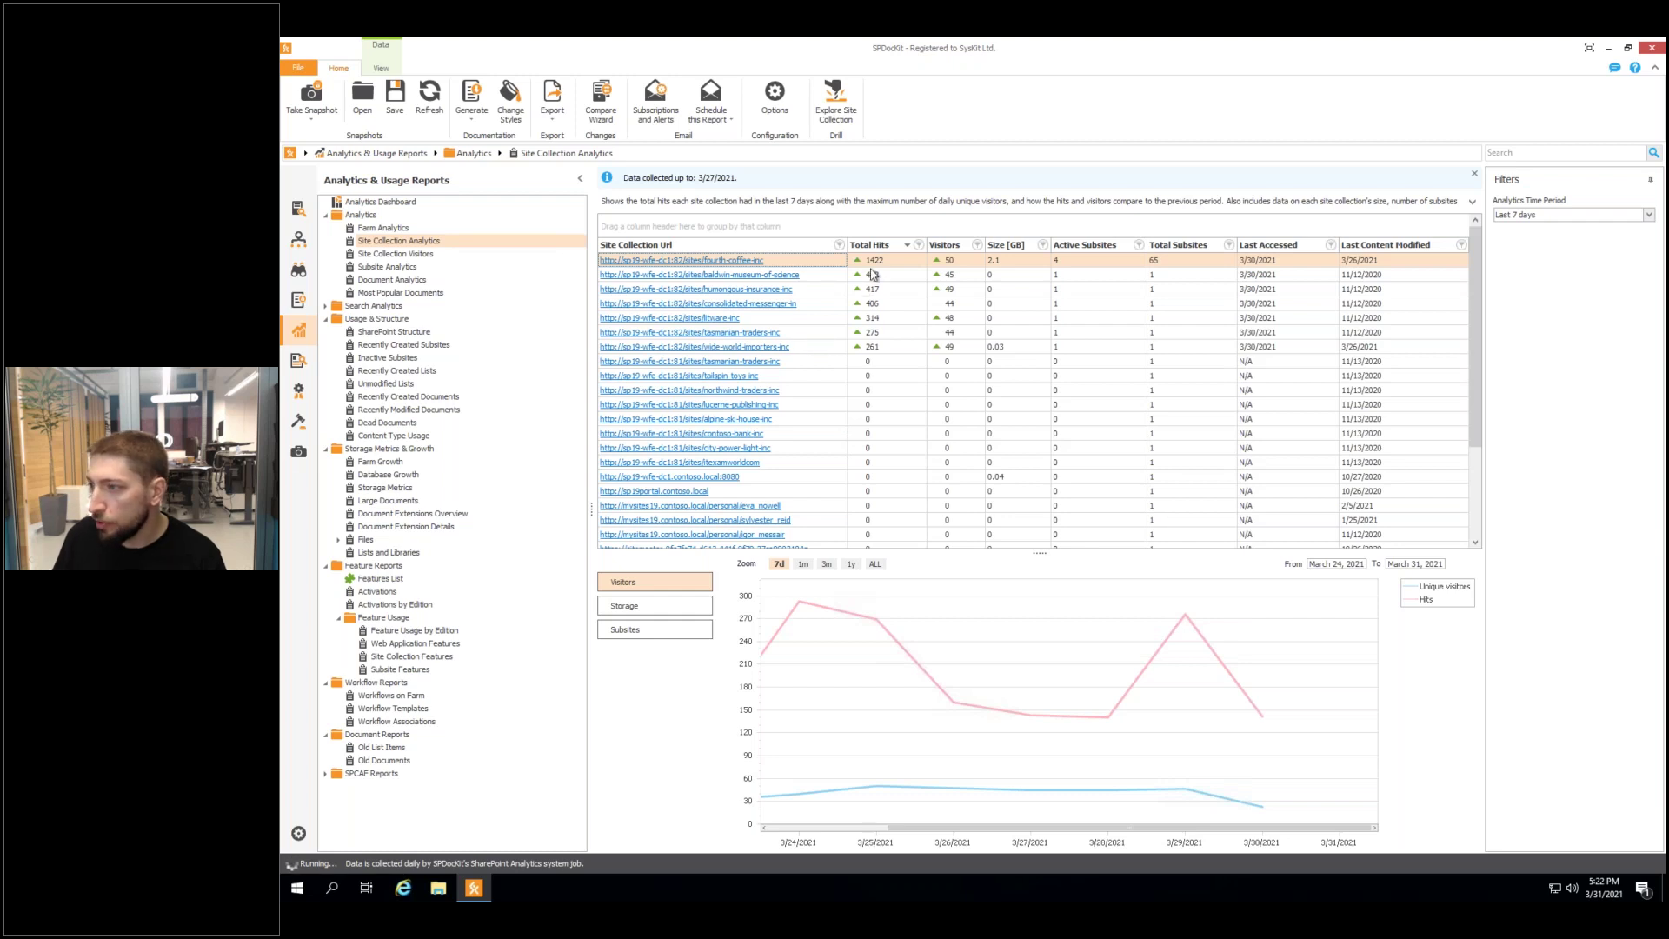
# Drill down from the /sites/fourth-coffee-inc site collection to its Subsite Analytics and on to its Document Analytics.
pyautogui.moveTo(859, 265)
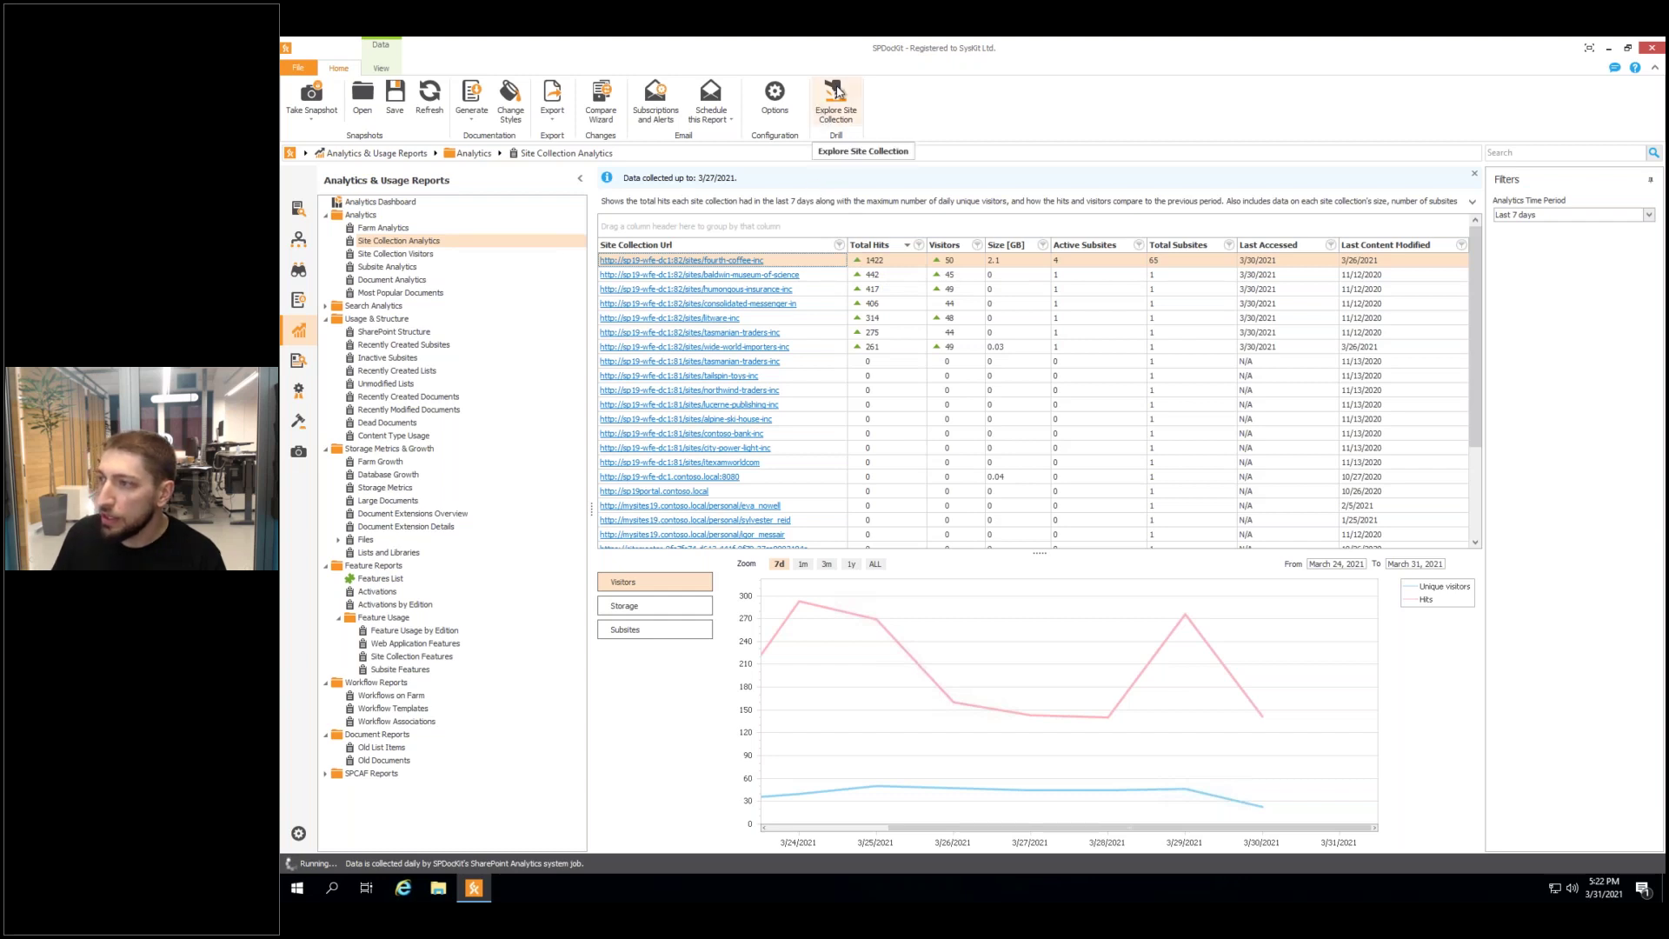
pyautogui.click(836, 98)
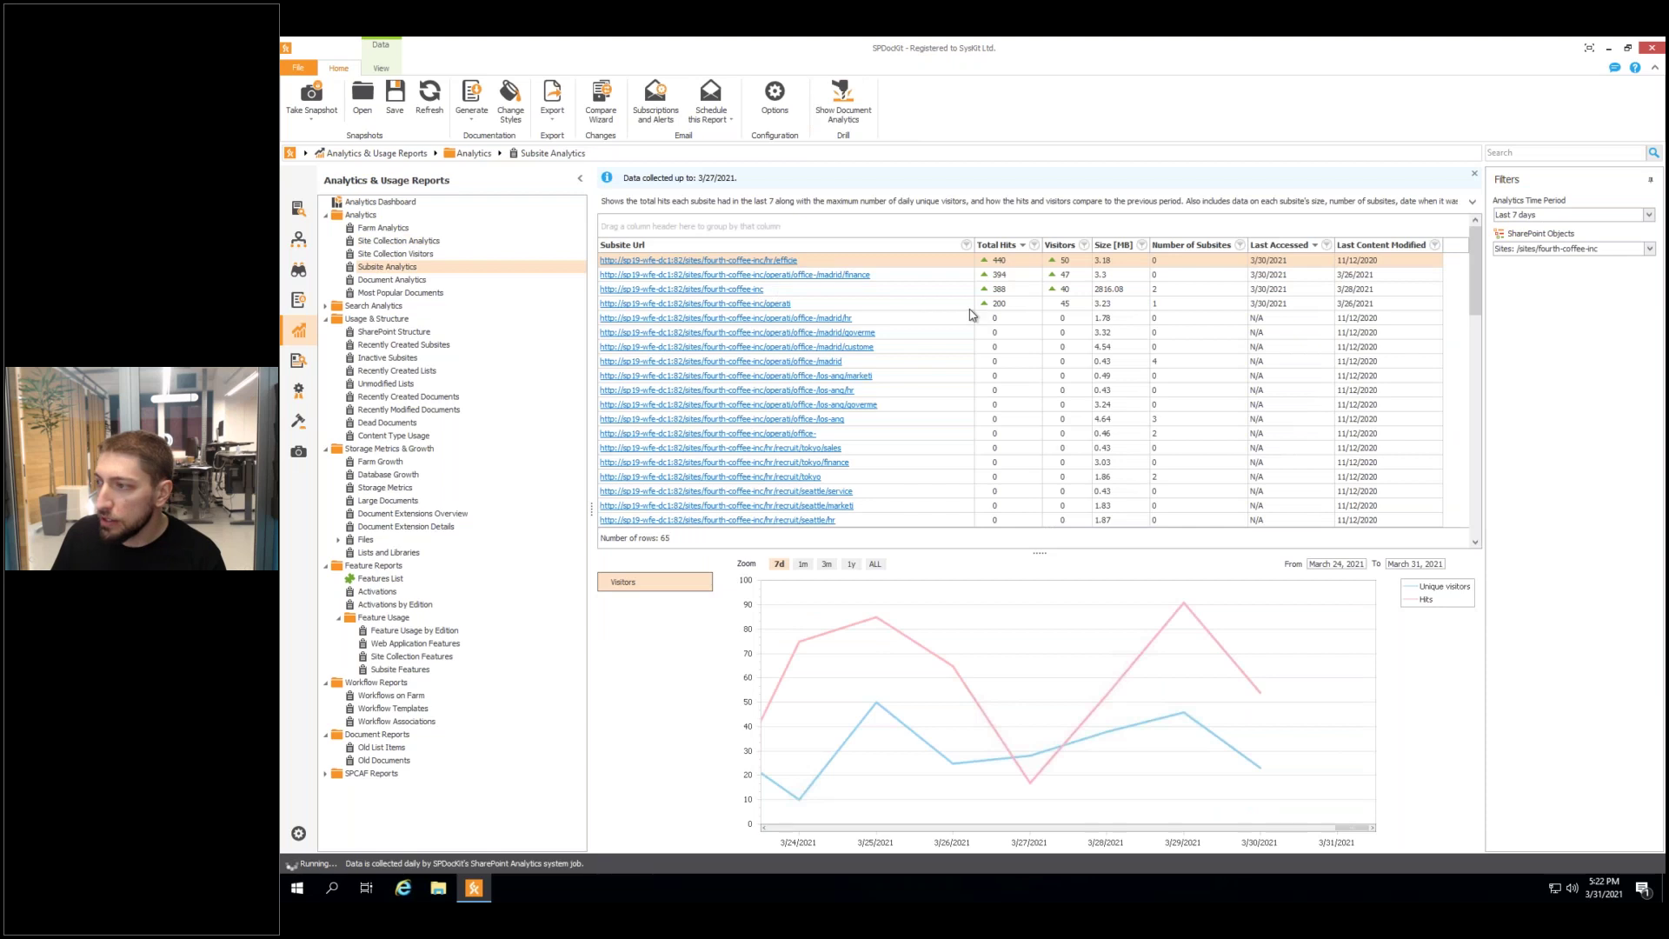
pyautogui.moveTo(1013, 310)
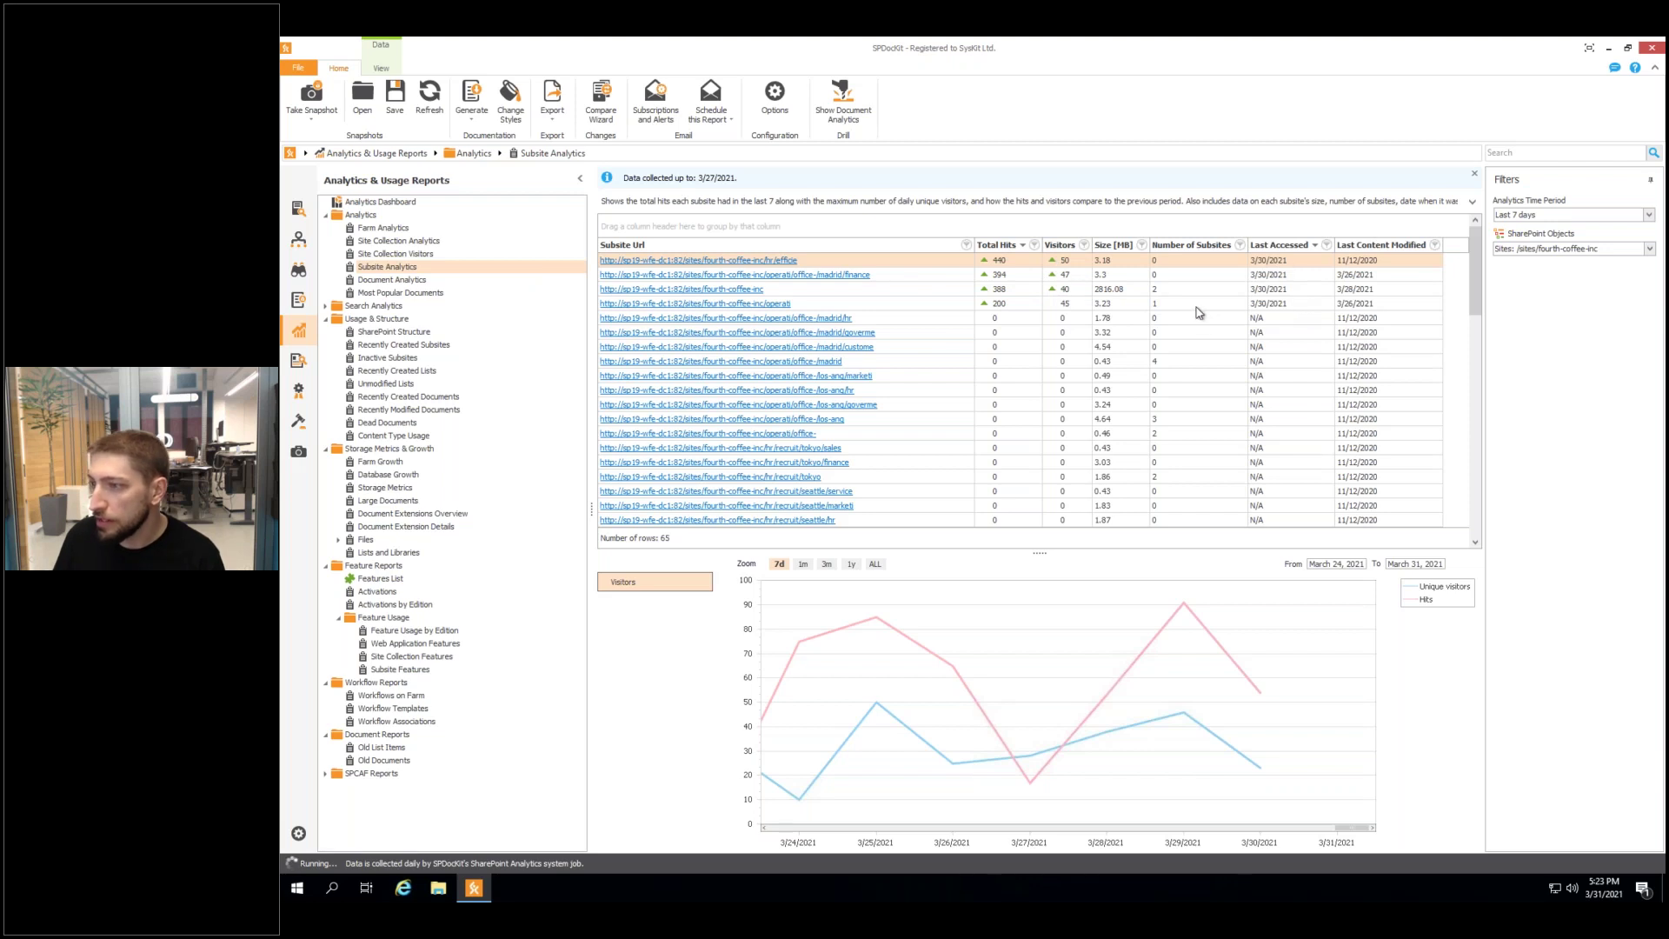
pyautogui.click(838, 114)
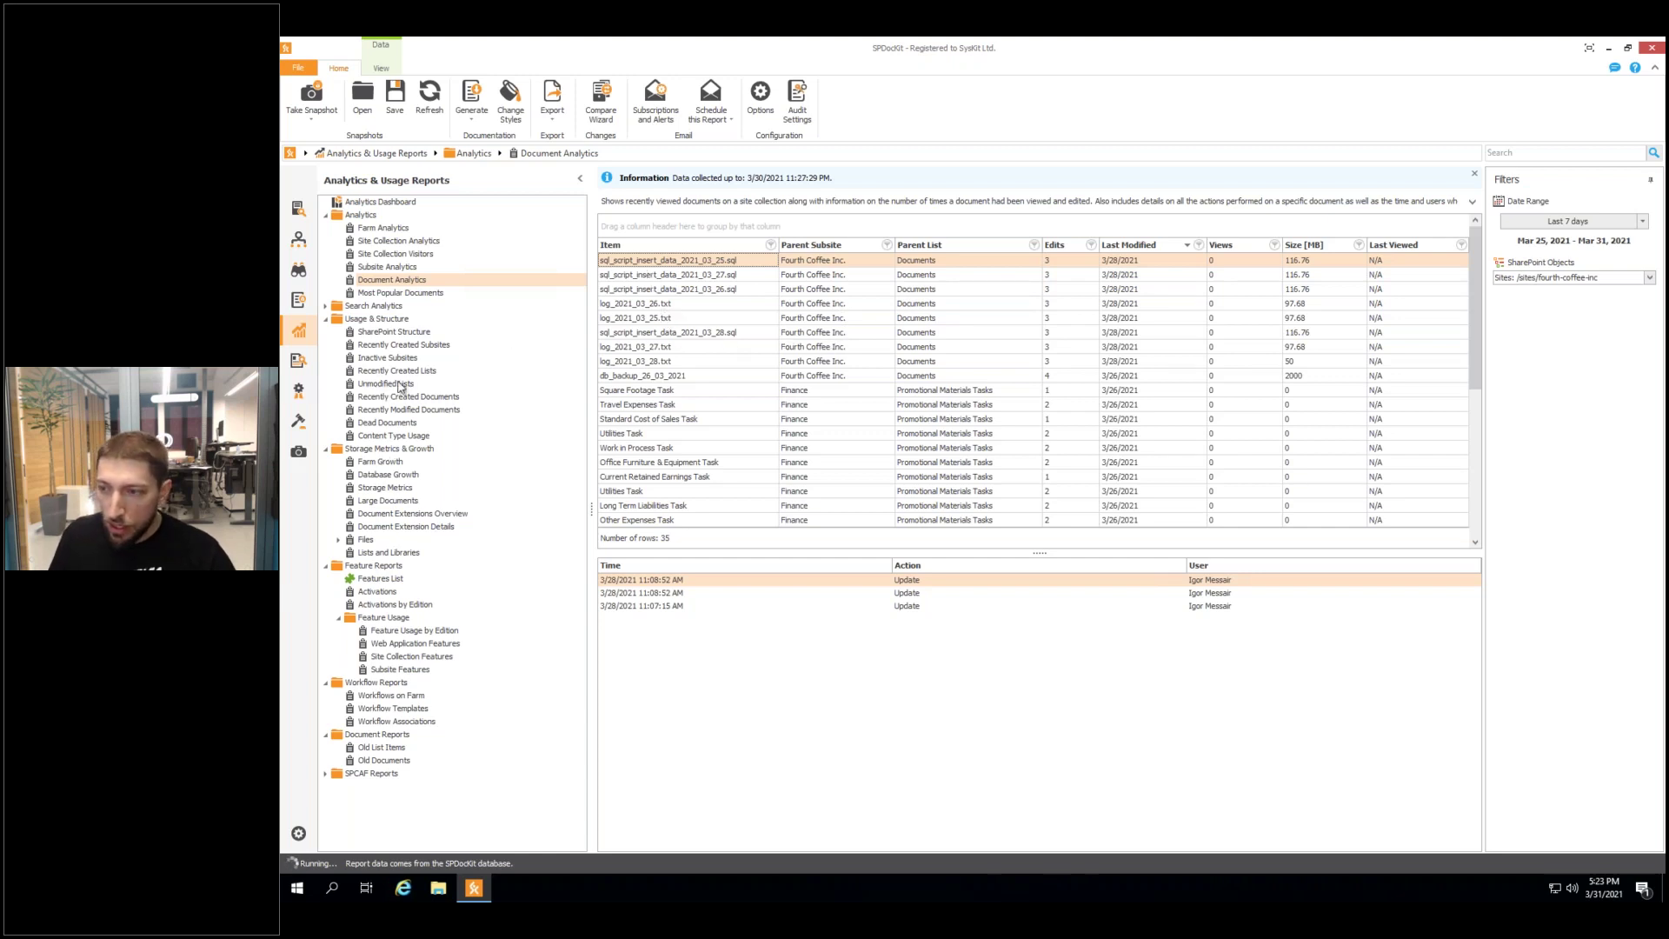
# Open the SharePoint Structure report, collapse the HR subsite and expand the QA folder under Documents.
pyautogui.click(392, 334)
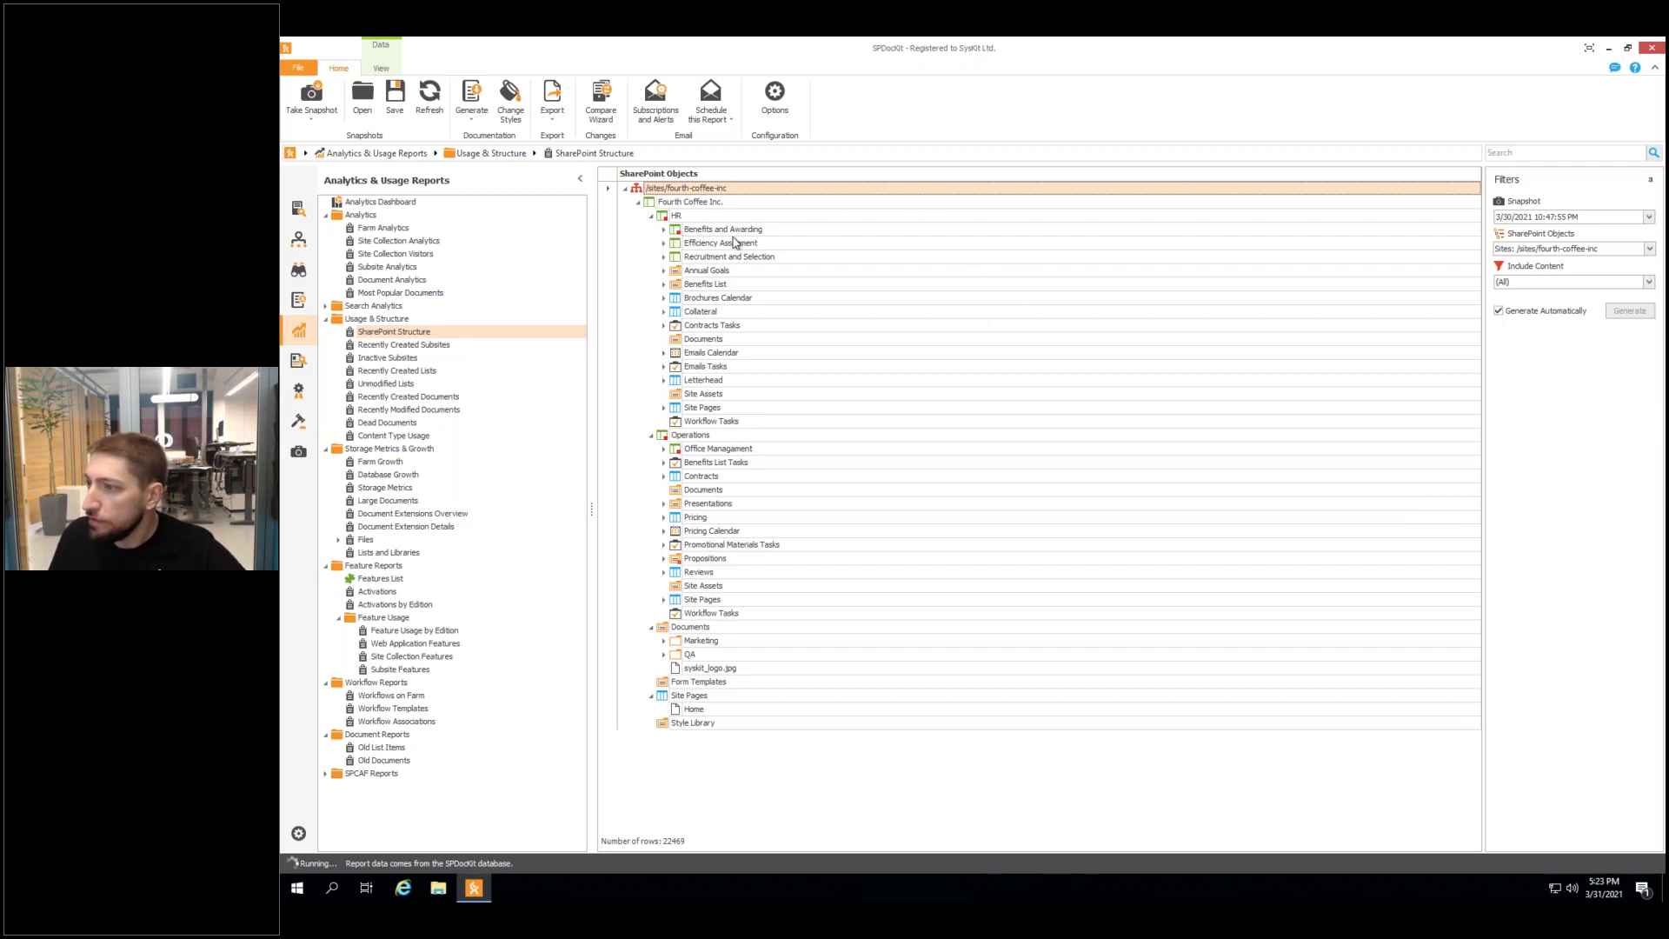
pyautogui.click(649, 219)
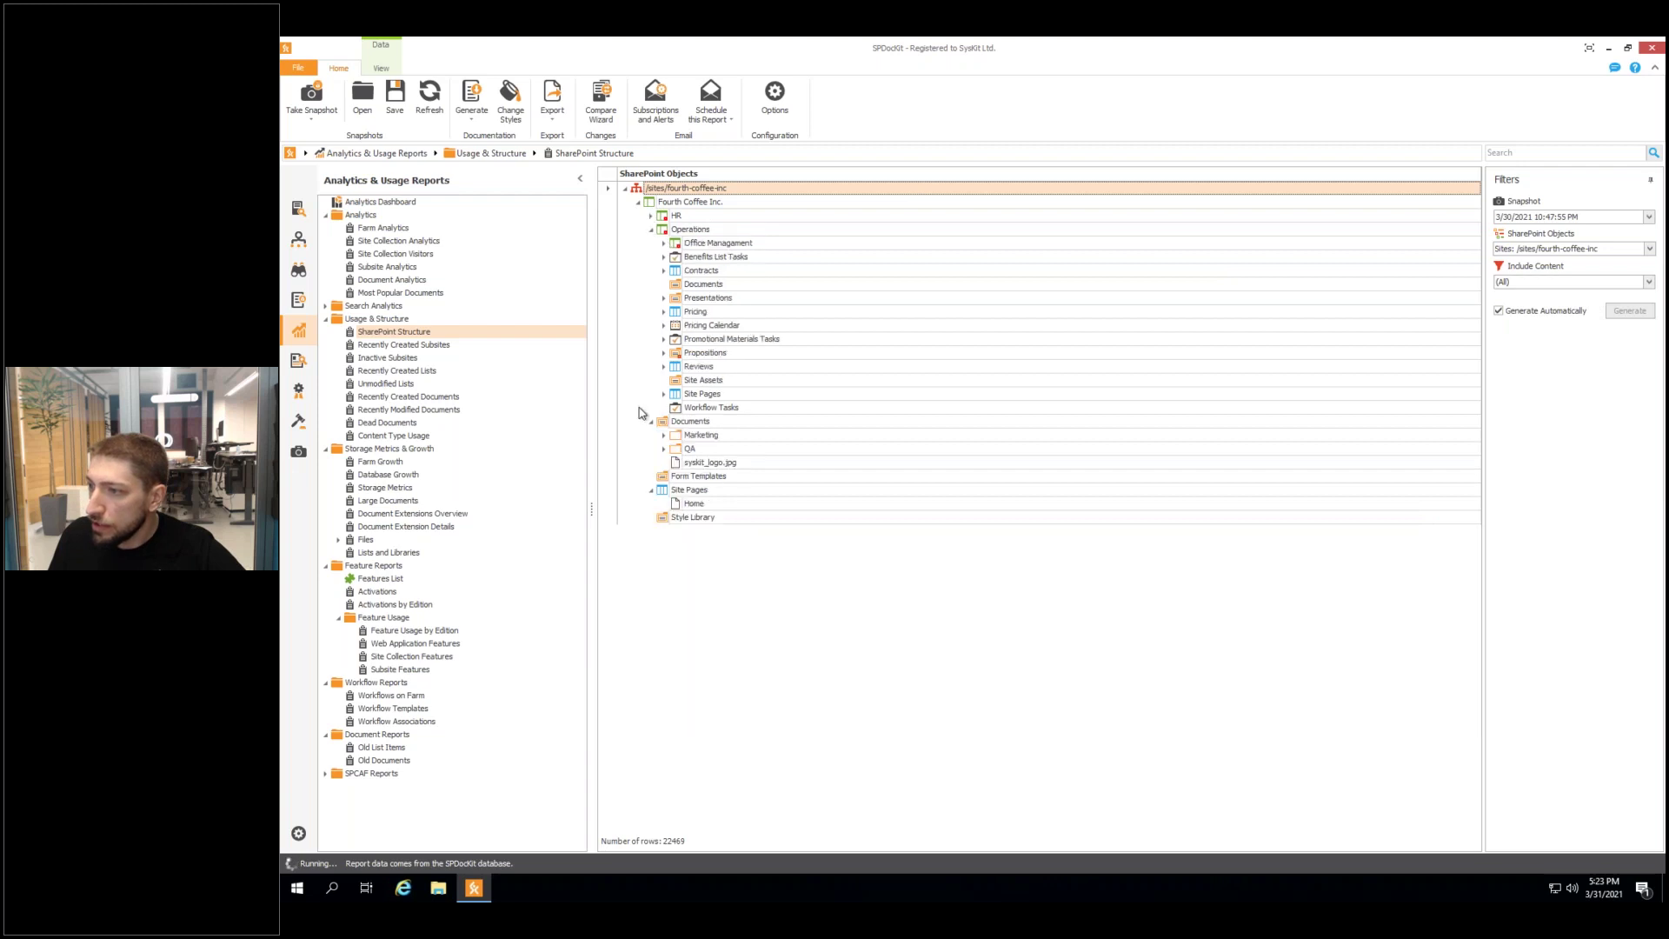
pyautogui.click(664, 449)
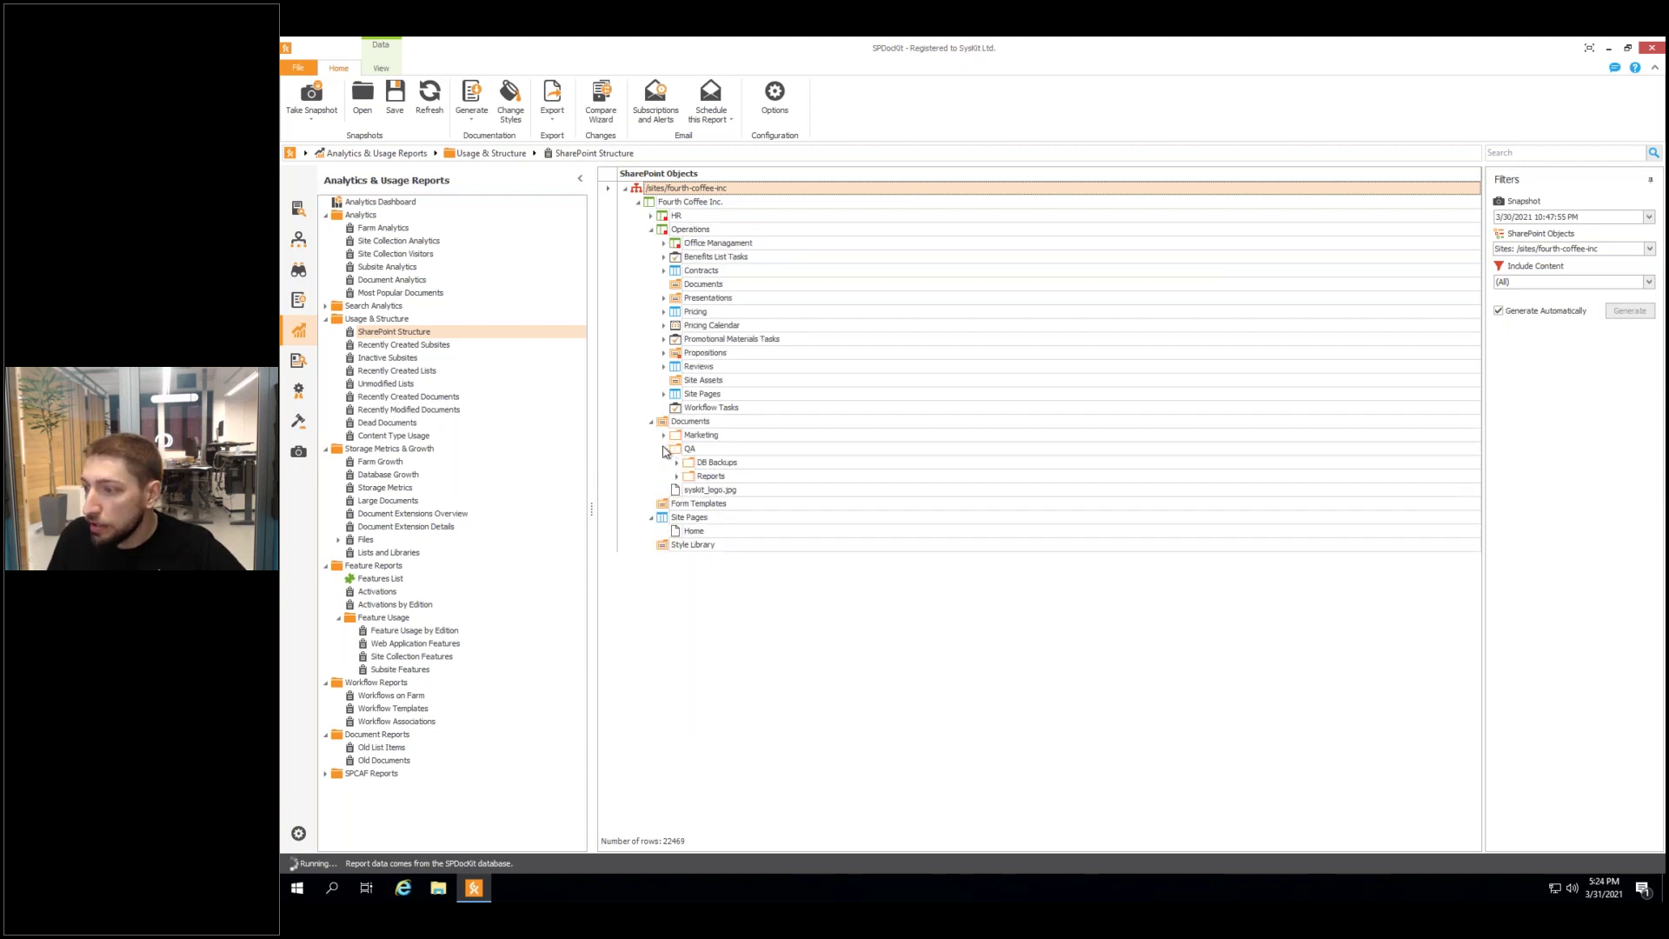
# Check the Include Content options, clear all site collections in the SharePoint Objects filter and reselect only /sites/fourth-coffee-inc.
pyautogui.click(1648, 283)
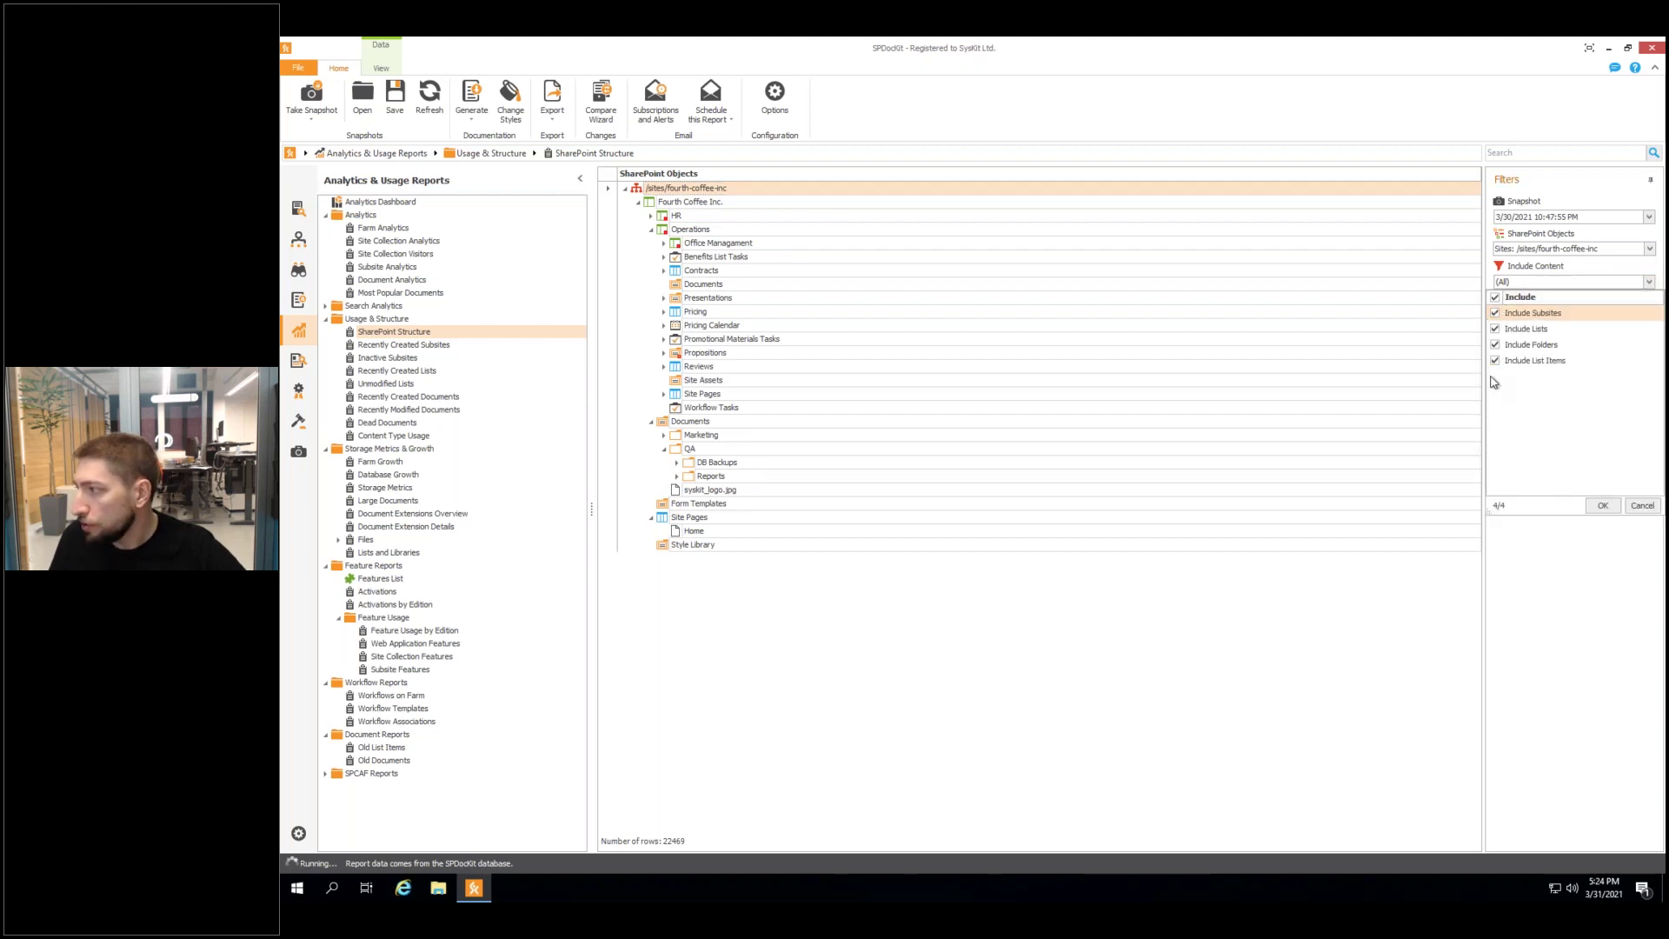
pyautogui.click(1651, 250)
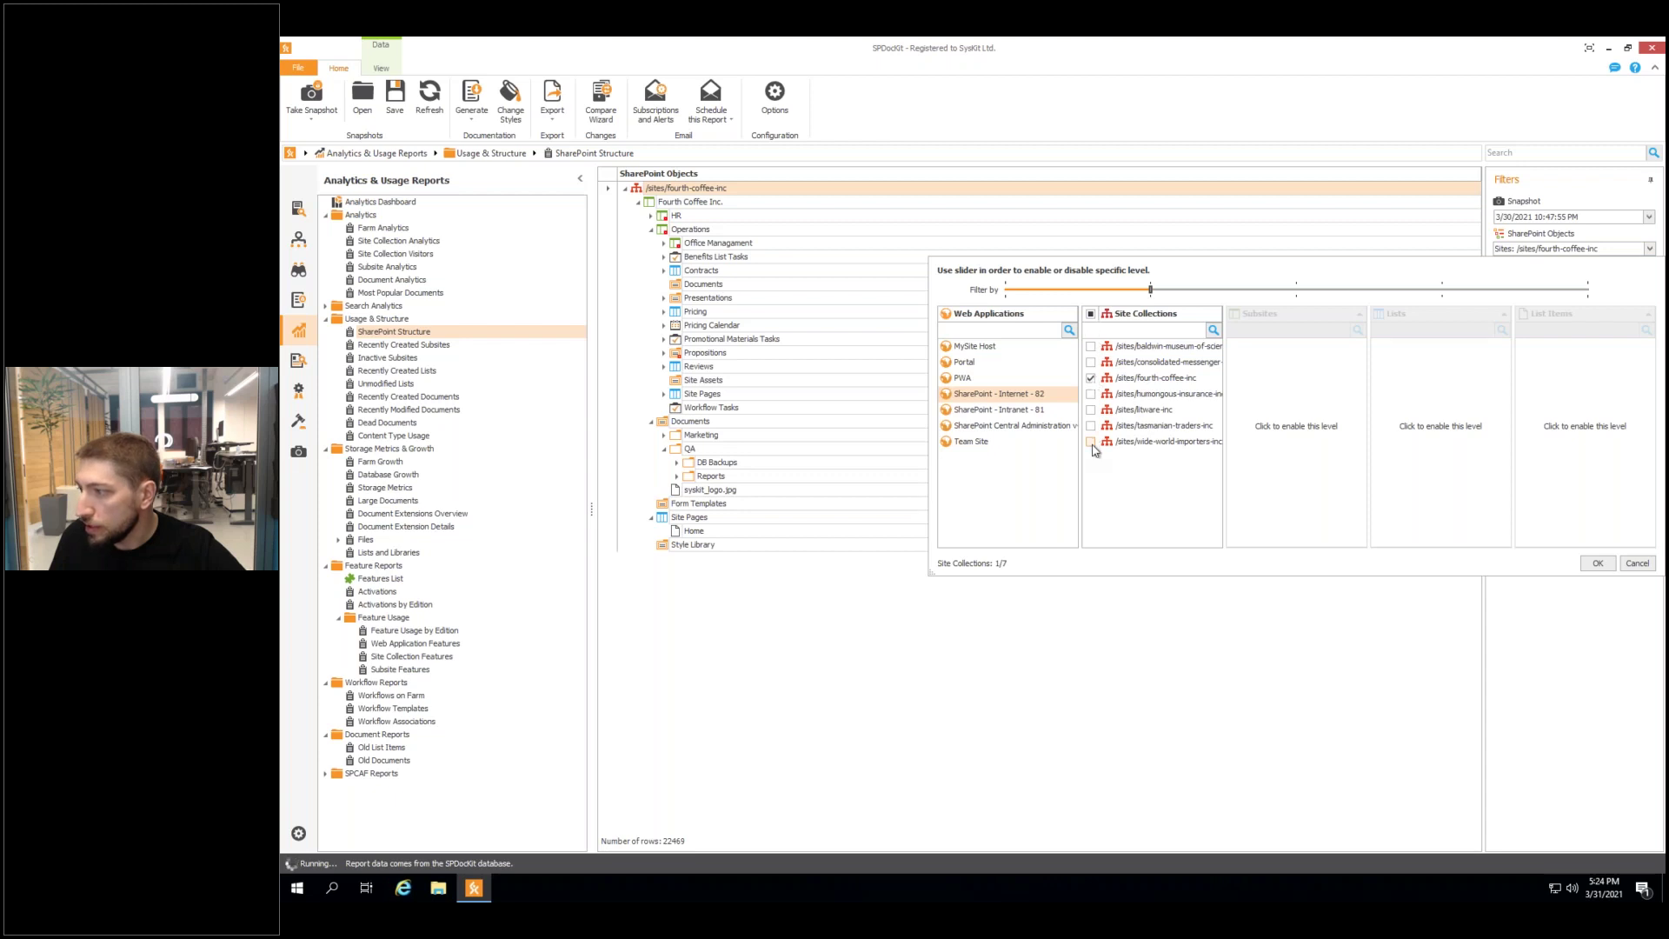
pyautogui.click(1091, 315)
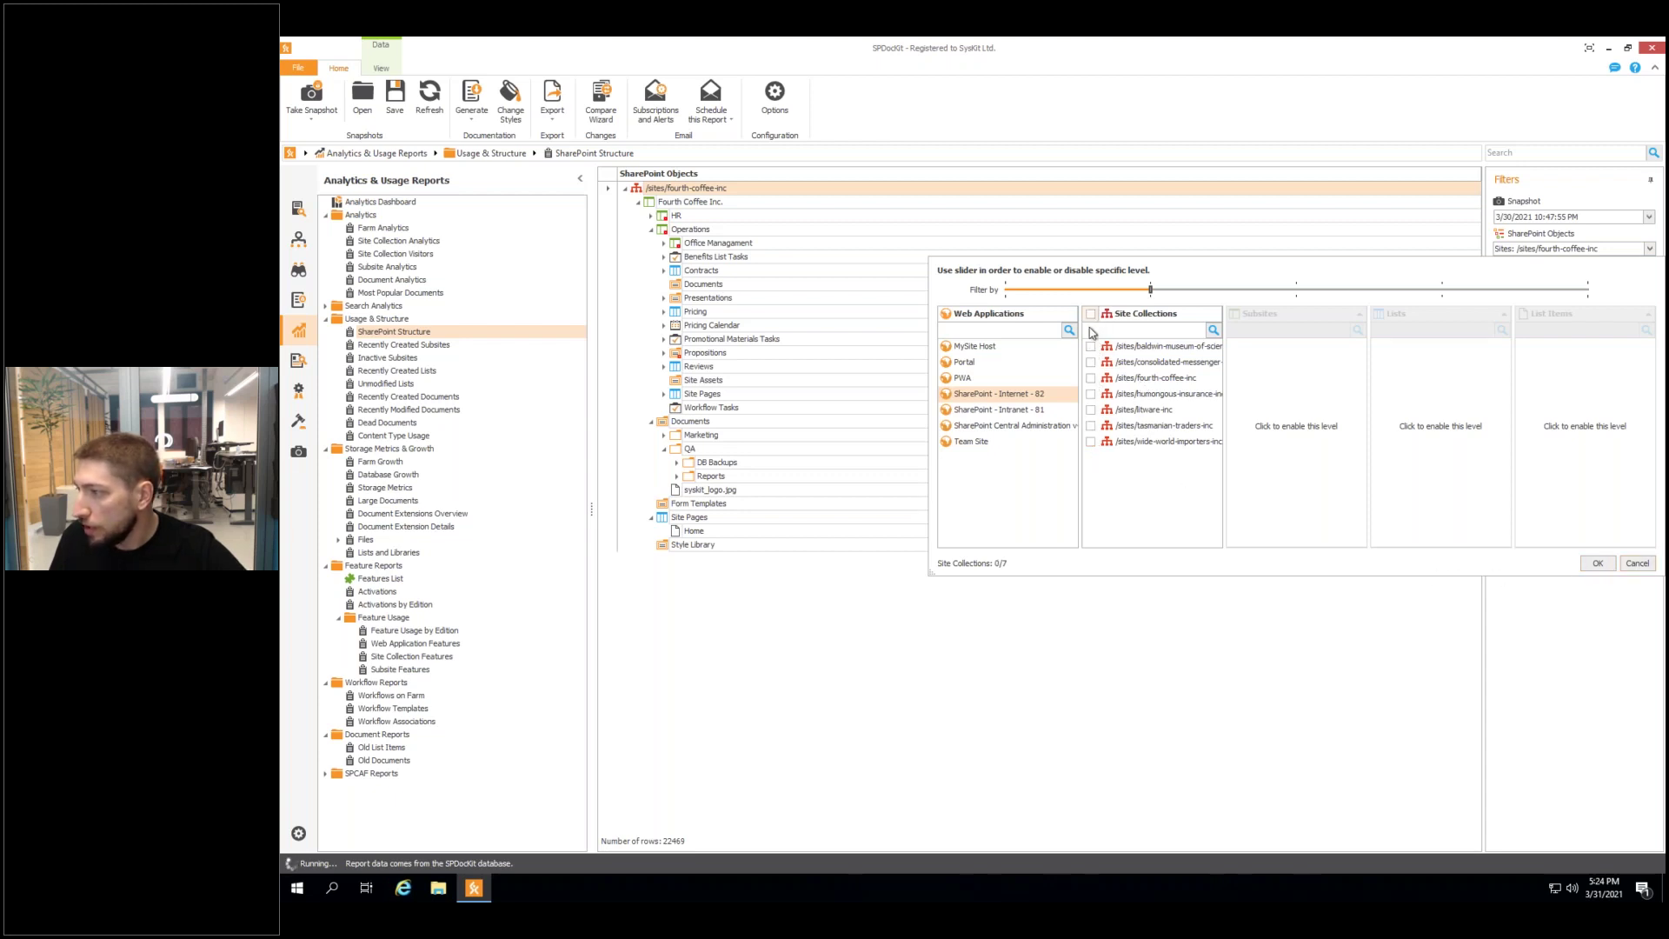
pyautogui.click(1092, 378)
pyautogui.click(1597, 563)
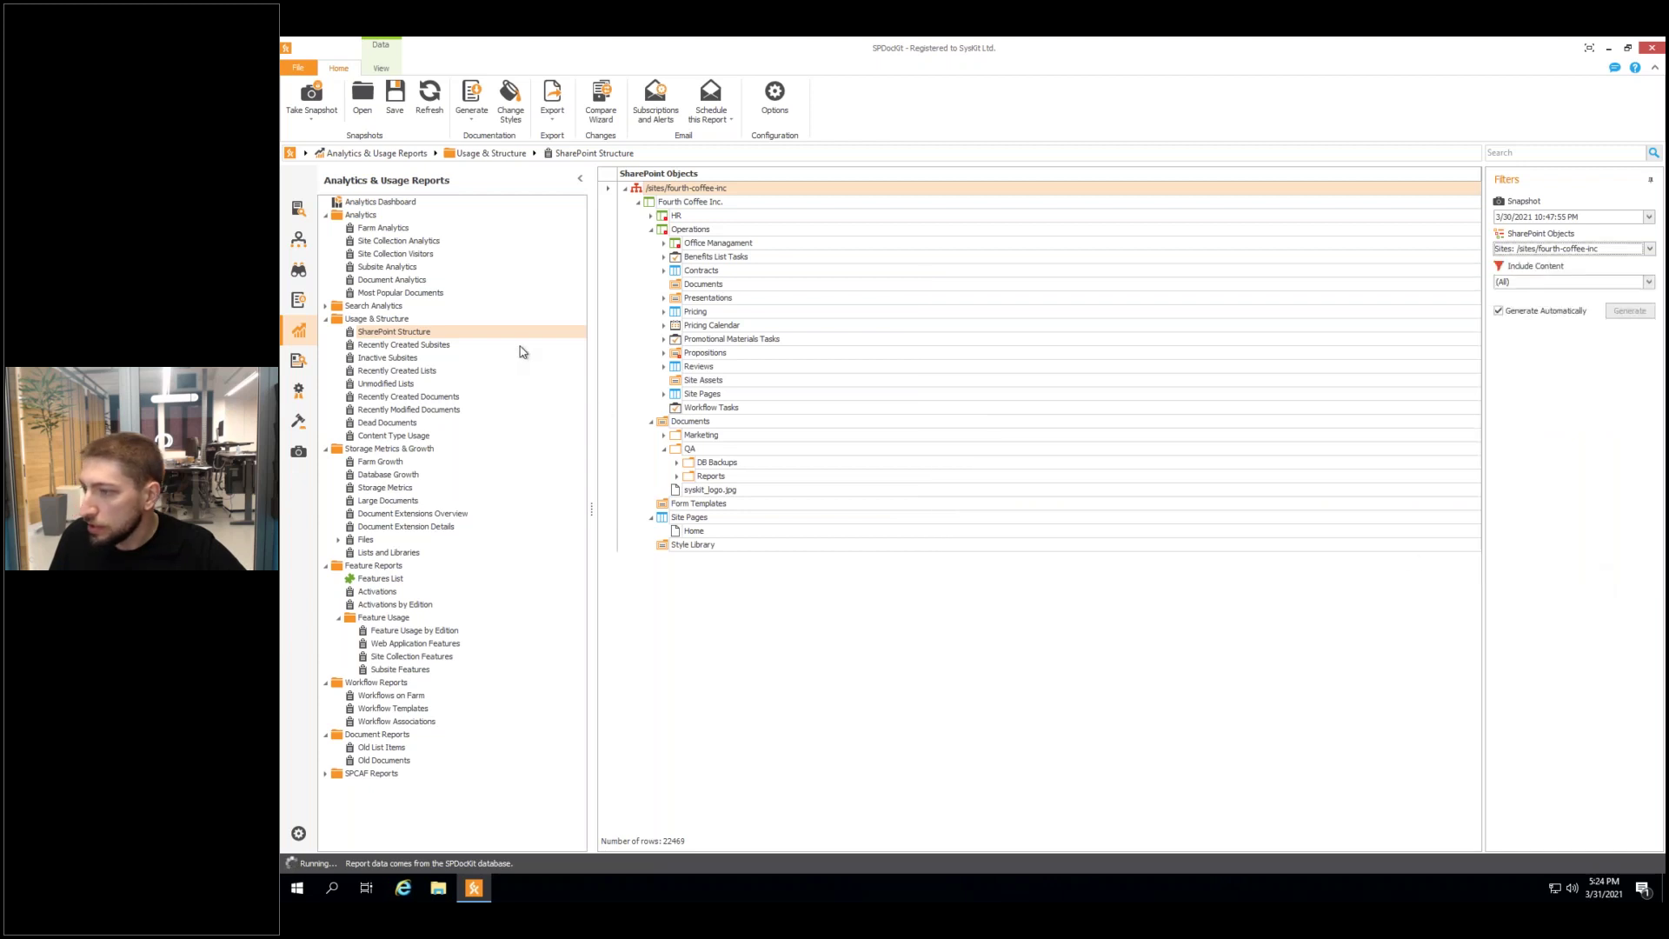
# Expand the Operations structure through Office Management, Los Angeles and Goverment and Community Relations down to the items of the Calculation list.
pyautogui.click(664, 244)
pyautogui.click(677, 258)
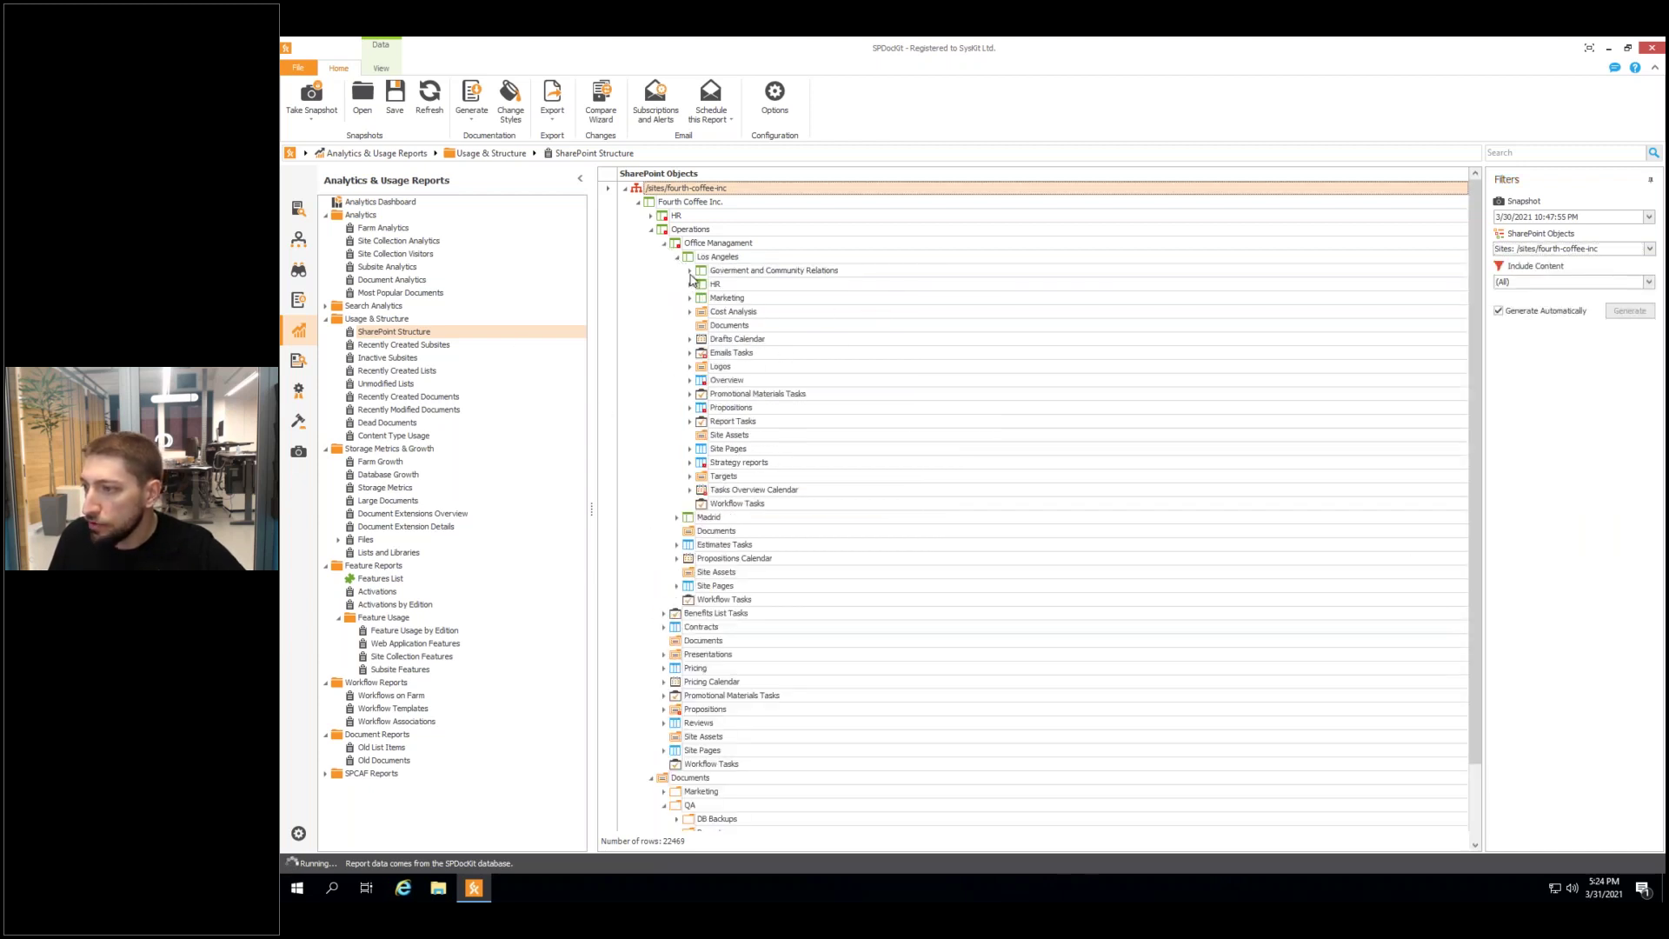
pyautogui.click(690, 271)
pyautogui.click(703, 298)
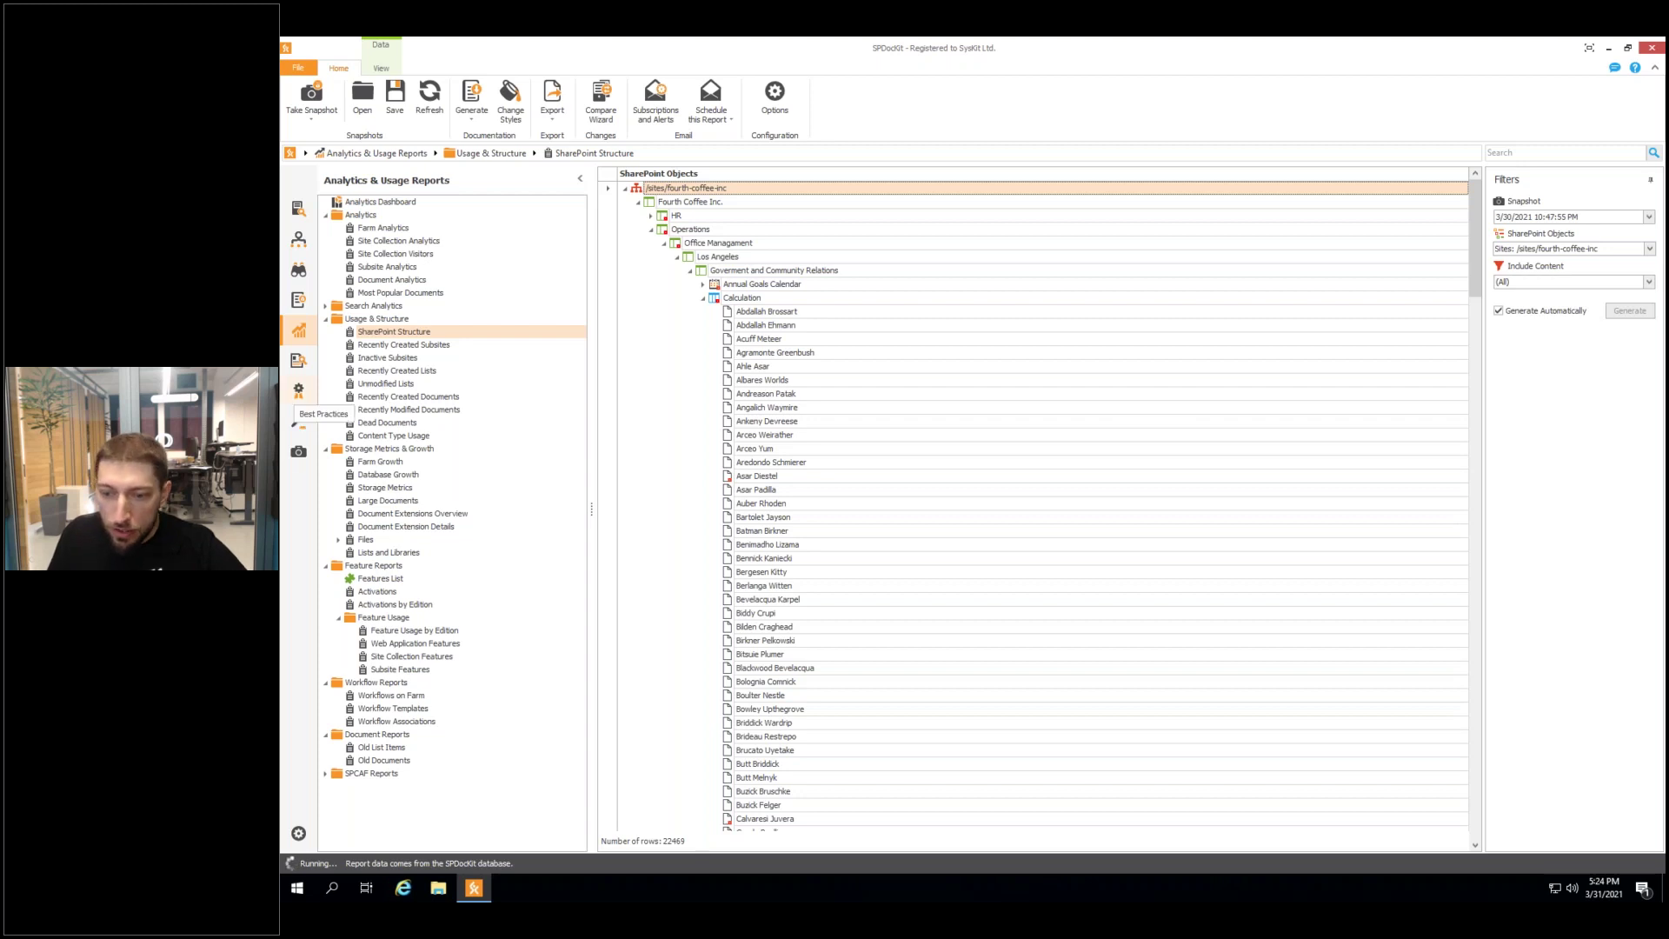
# Open the Inactive Subsites report, check its inactivity period options and open the Unmodified Lists report.
pyautogui.click(405, 359)
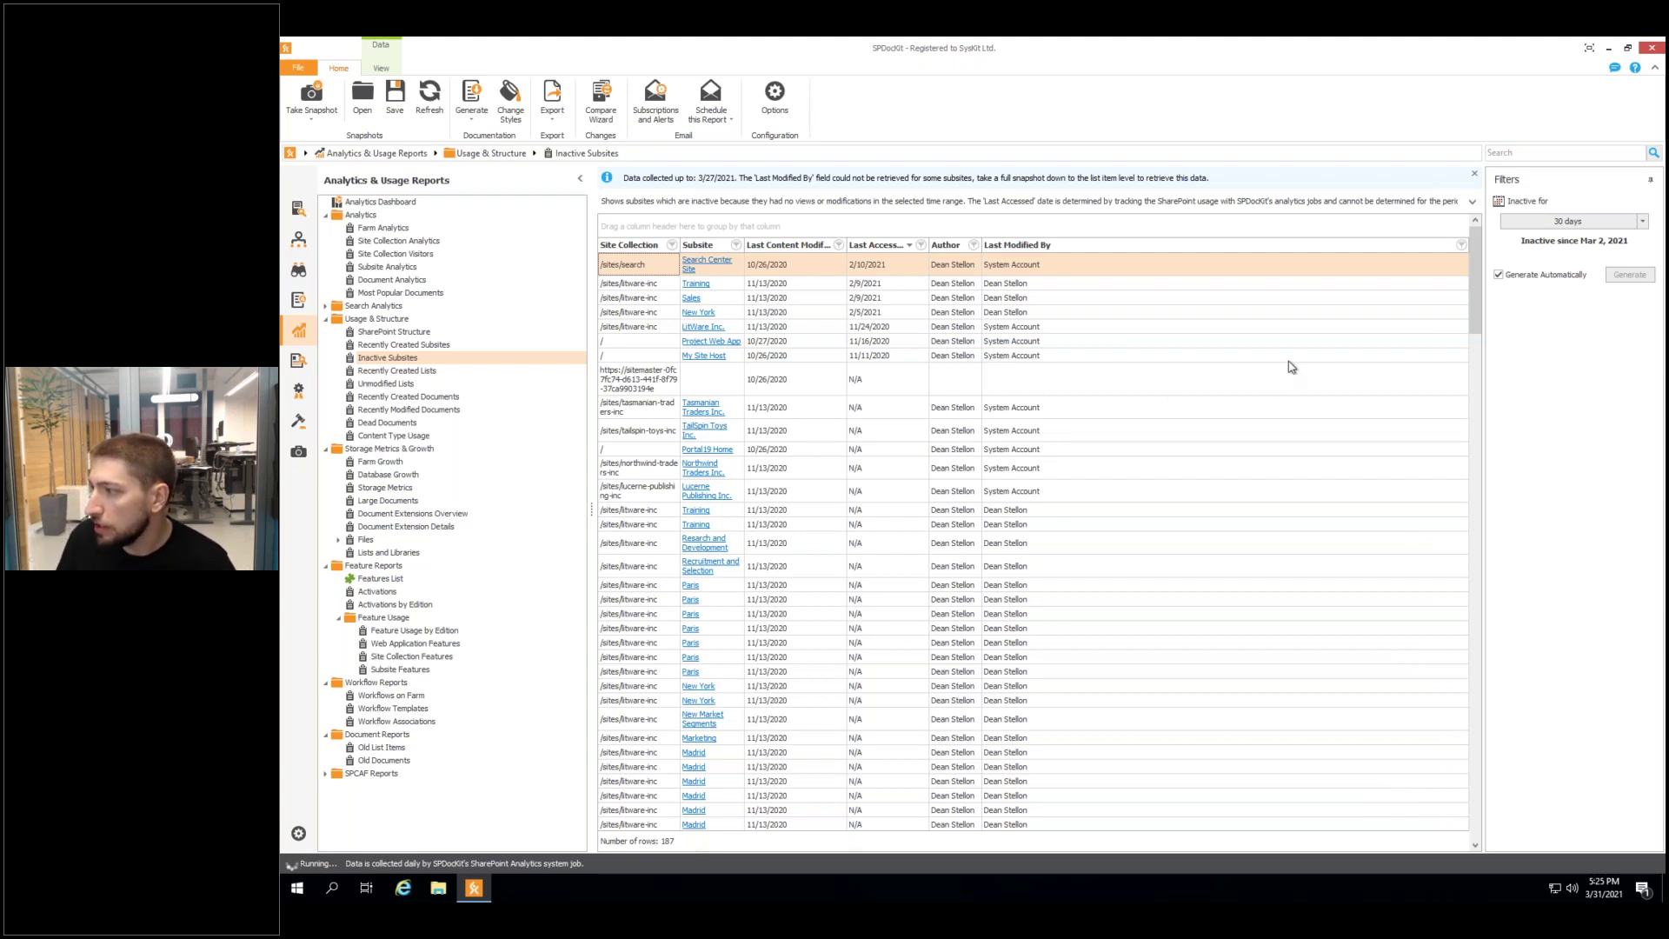
pyautogui.click(1642, 221)
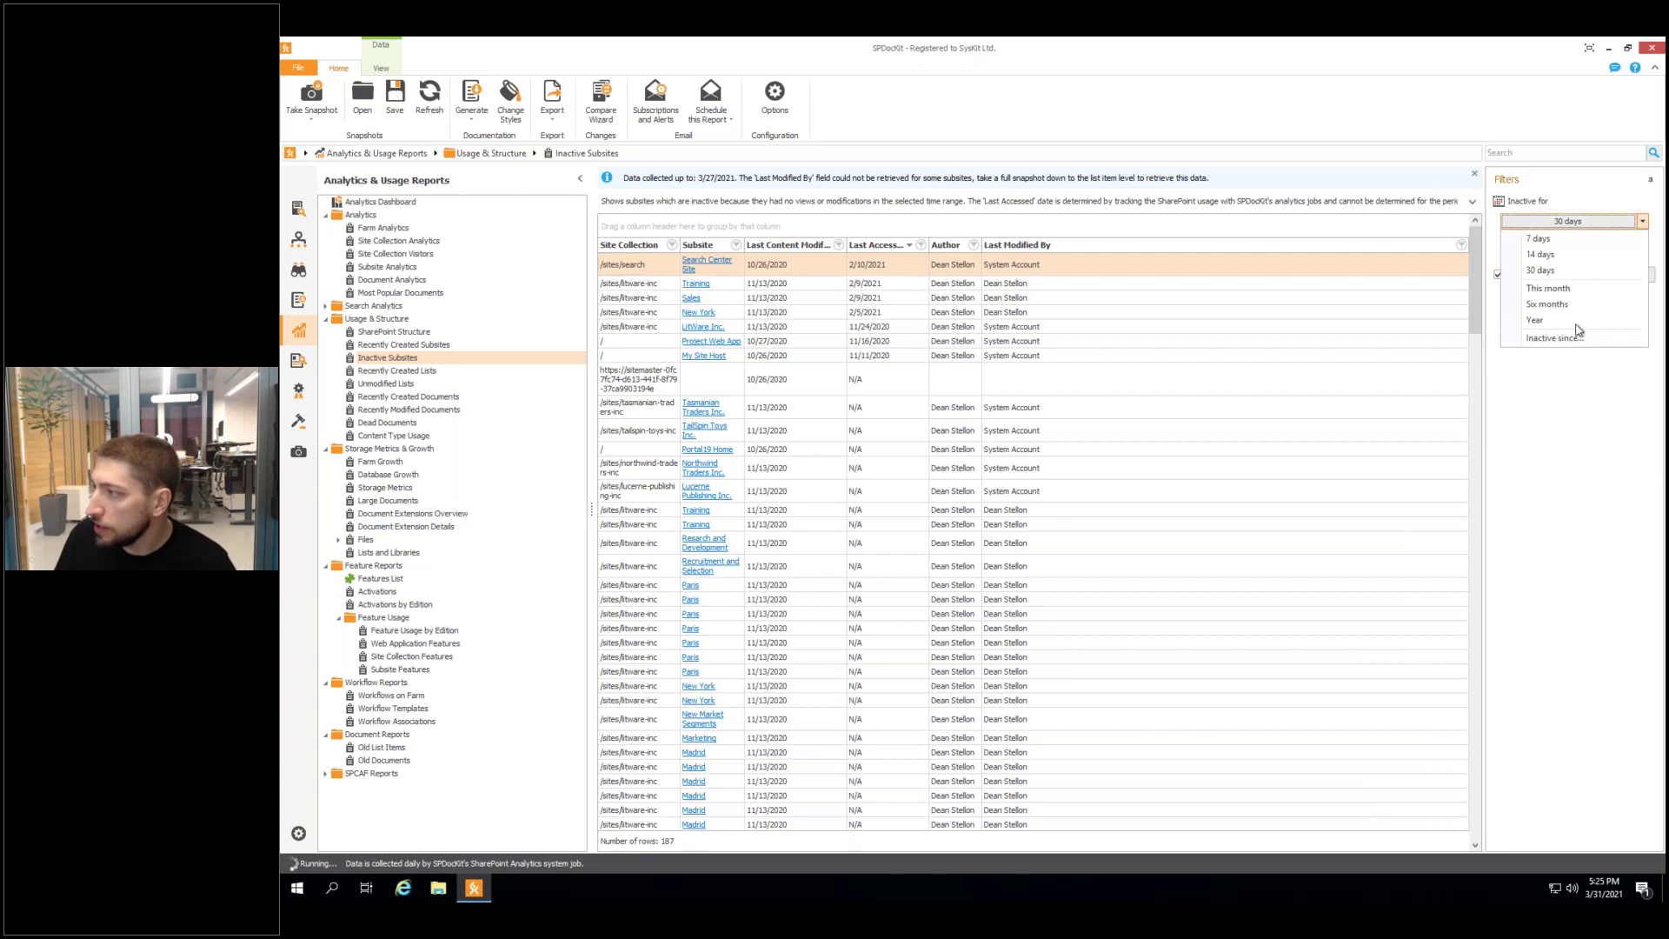
pyautogui.click(1560, 404)
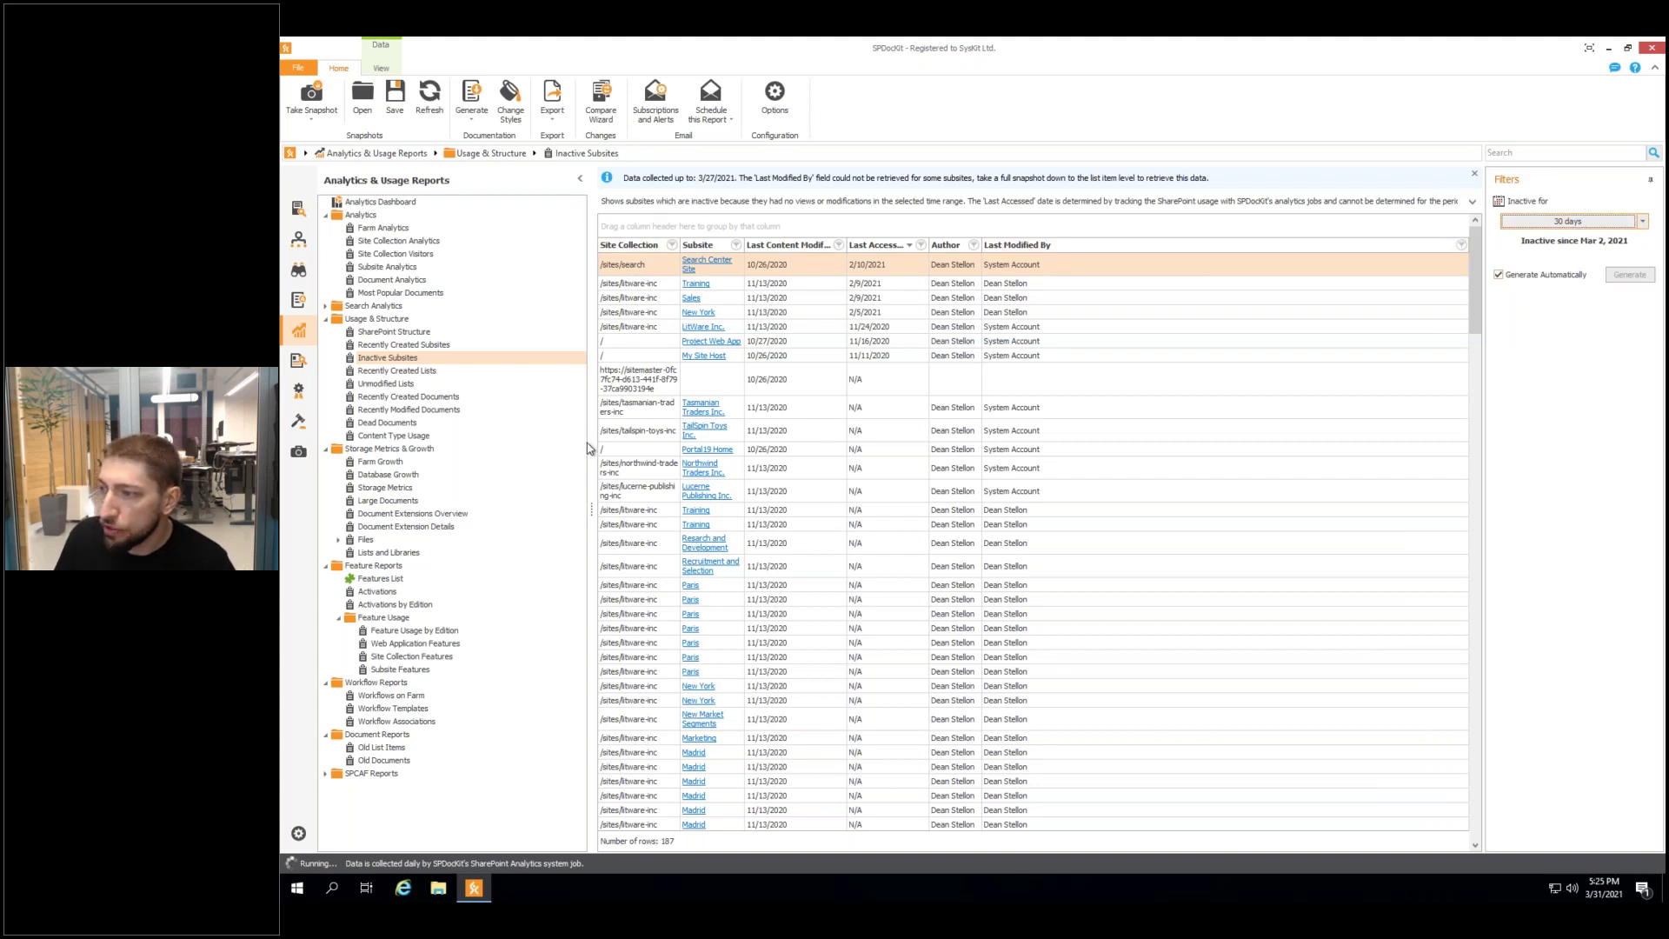
pyautogui.click(379, 391)
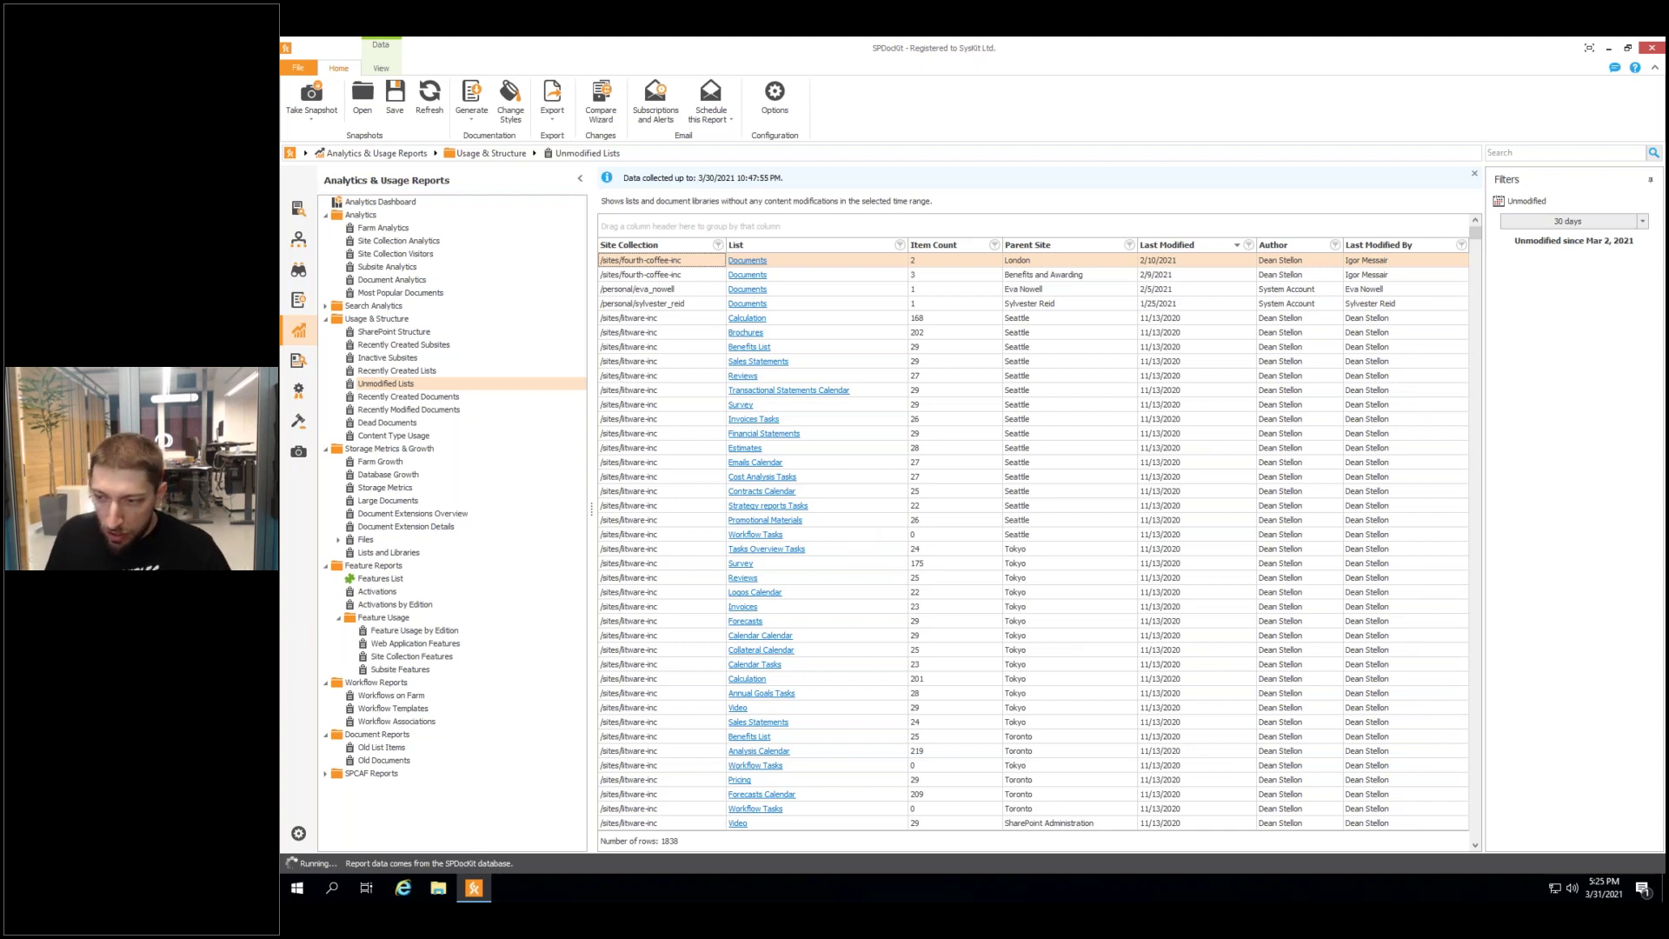
# In the Storage Metrics report, drill into the fourth-coffee-inc site's DB Backups folder and show the version storage of db_backup_26_03_2021.bin.
pyautogui.click(384, 490)
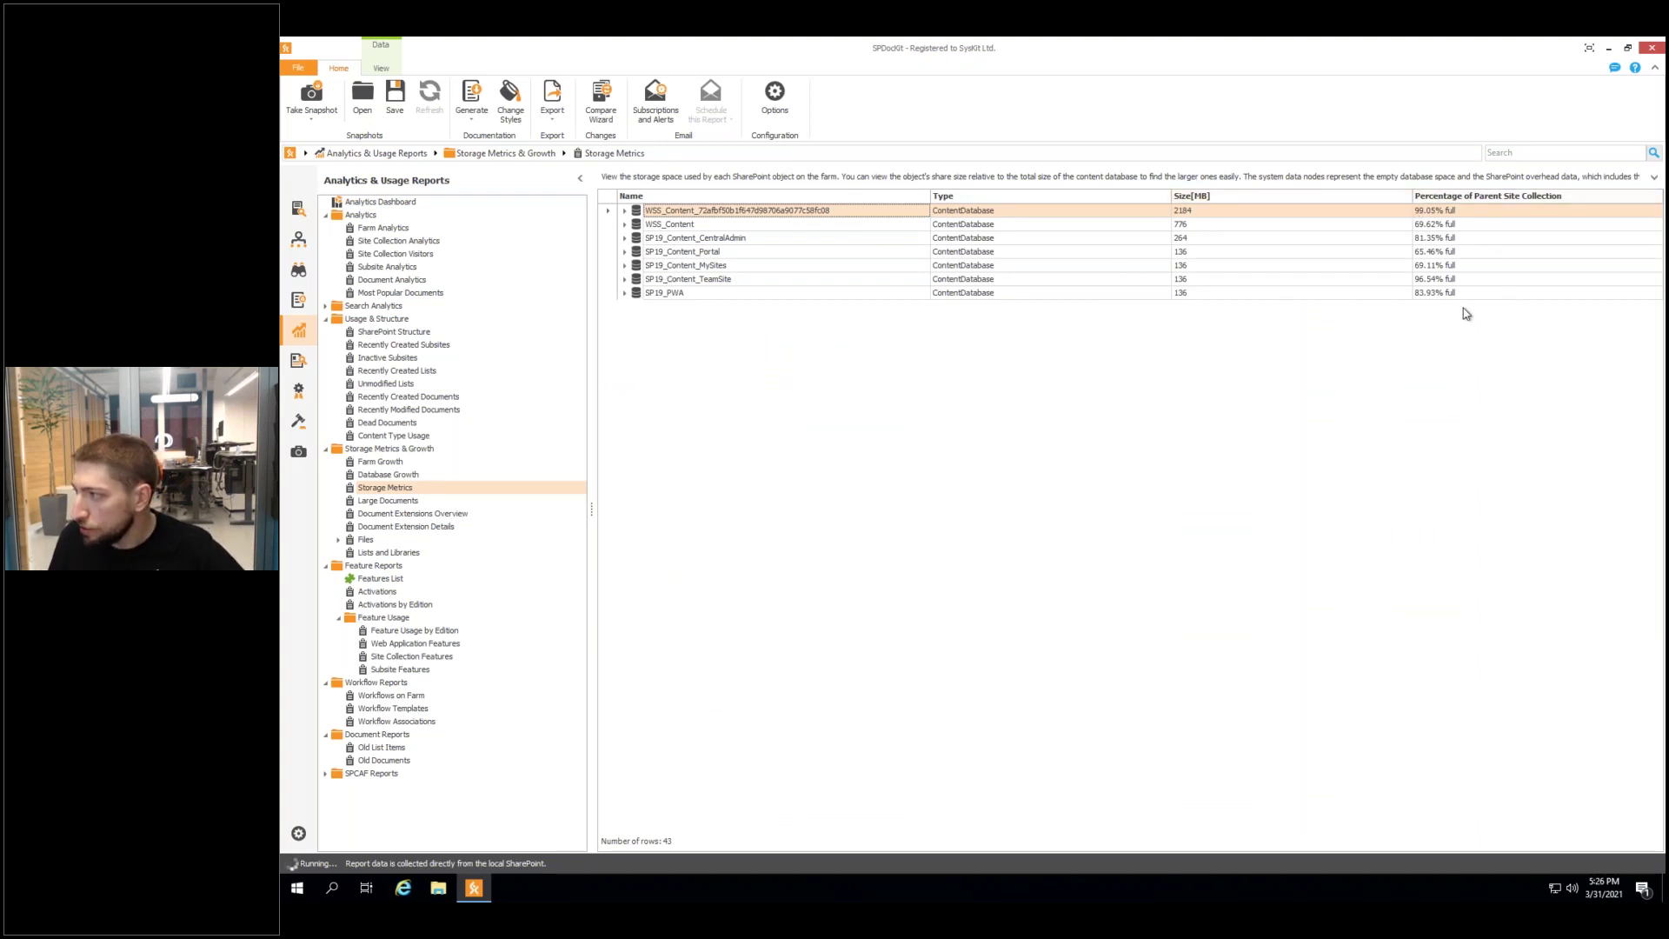
pyautogui.click(624, 212)
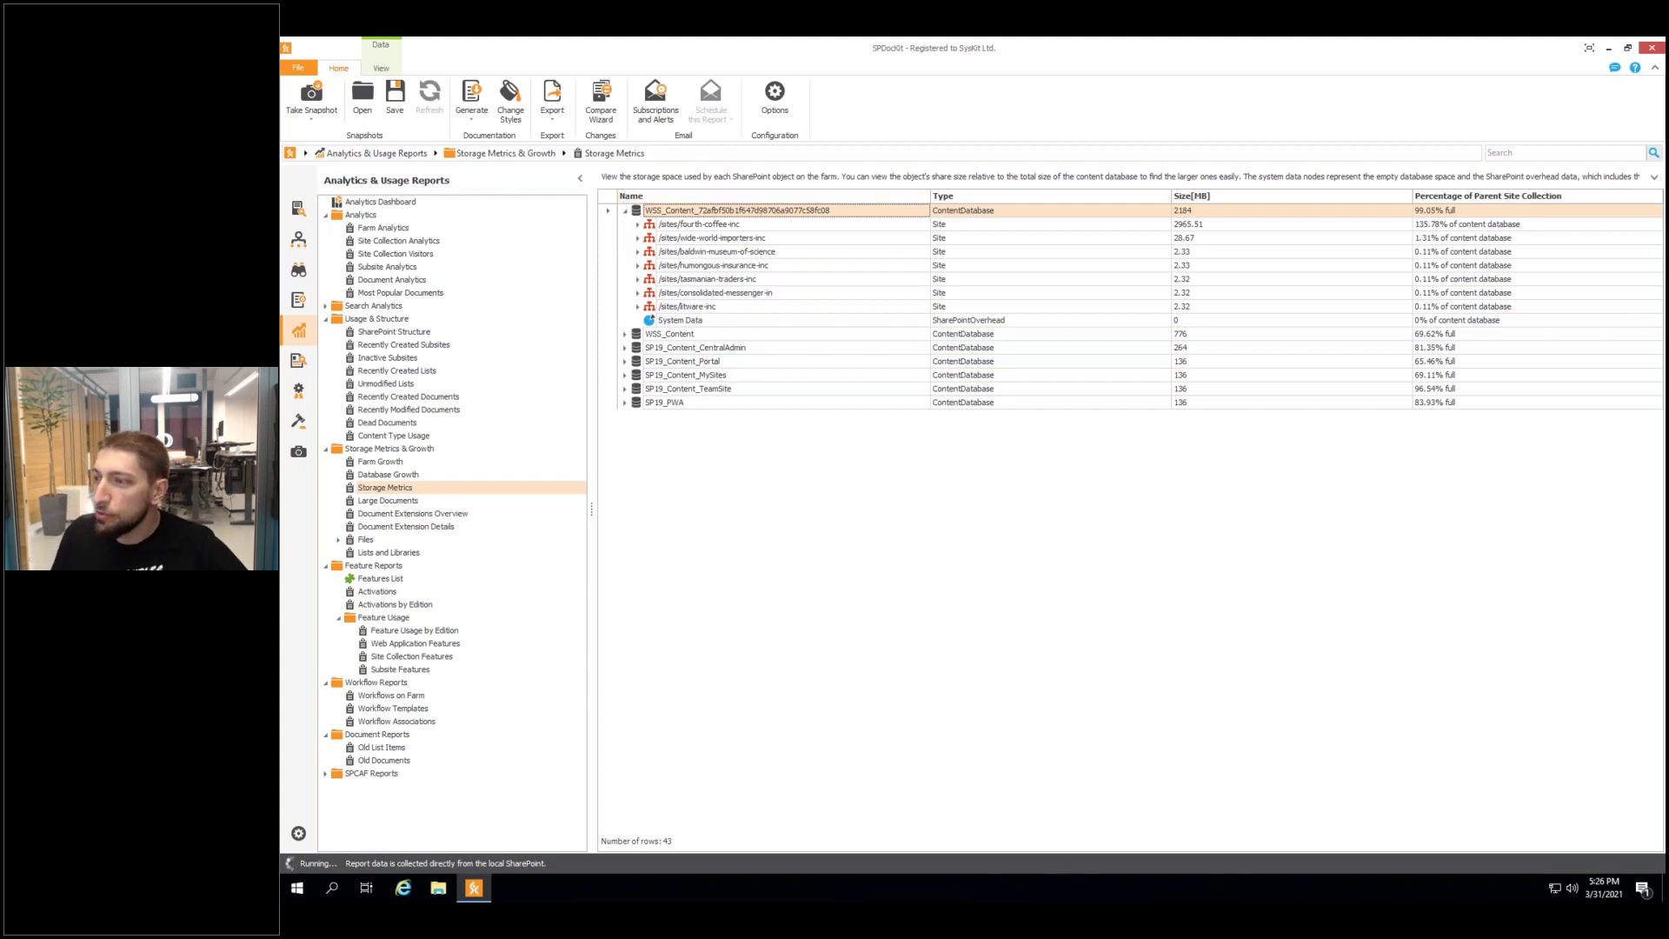
pyautogui.click(638, 224)
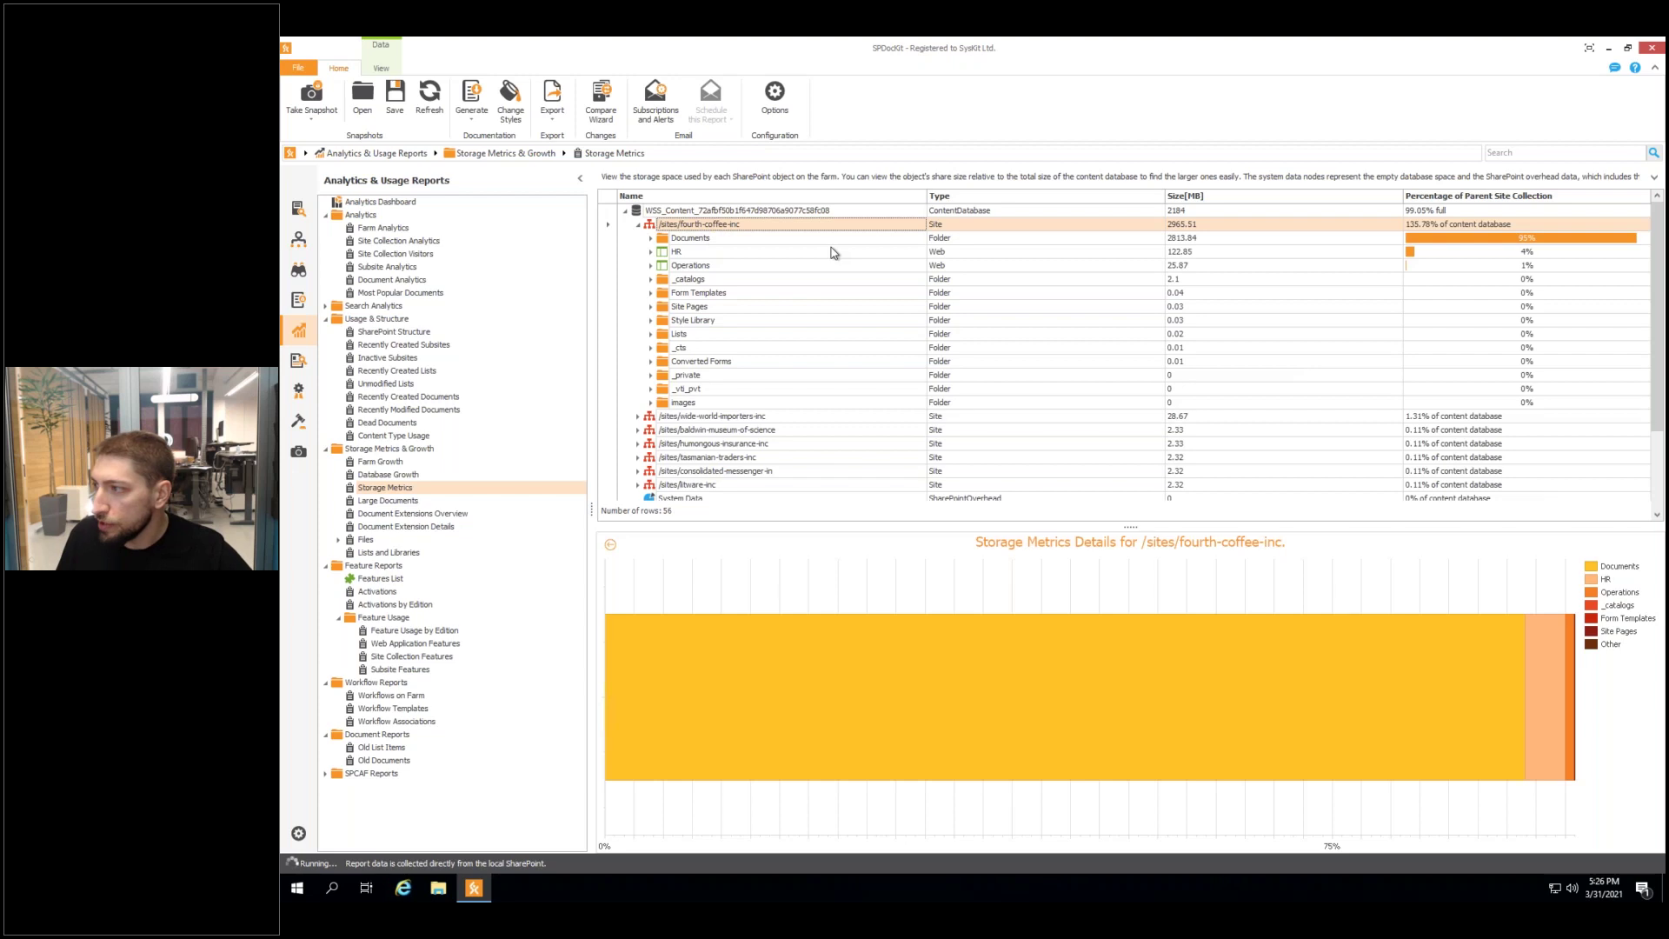
pyautogui.click(650, 240)
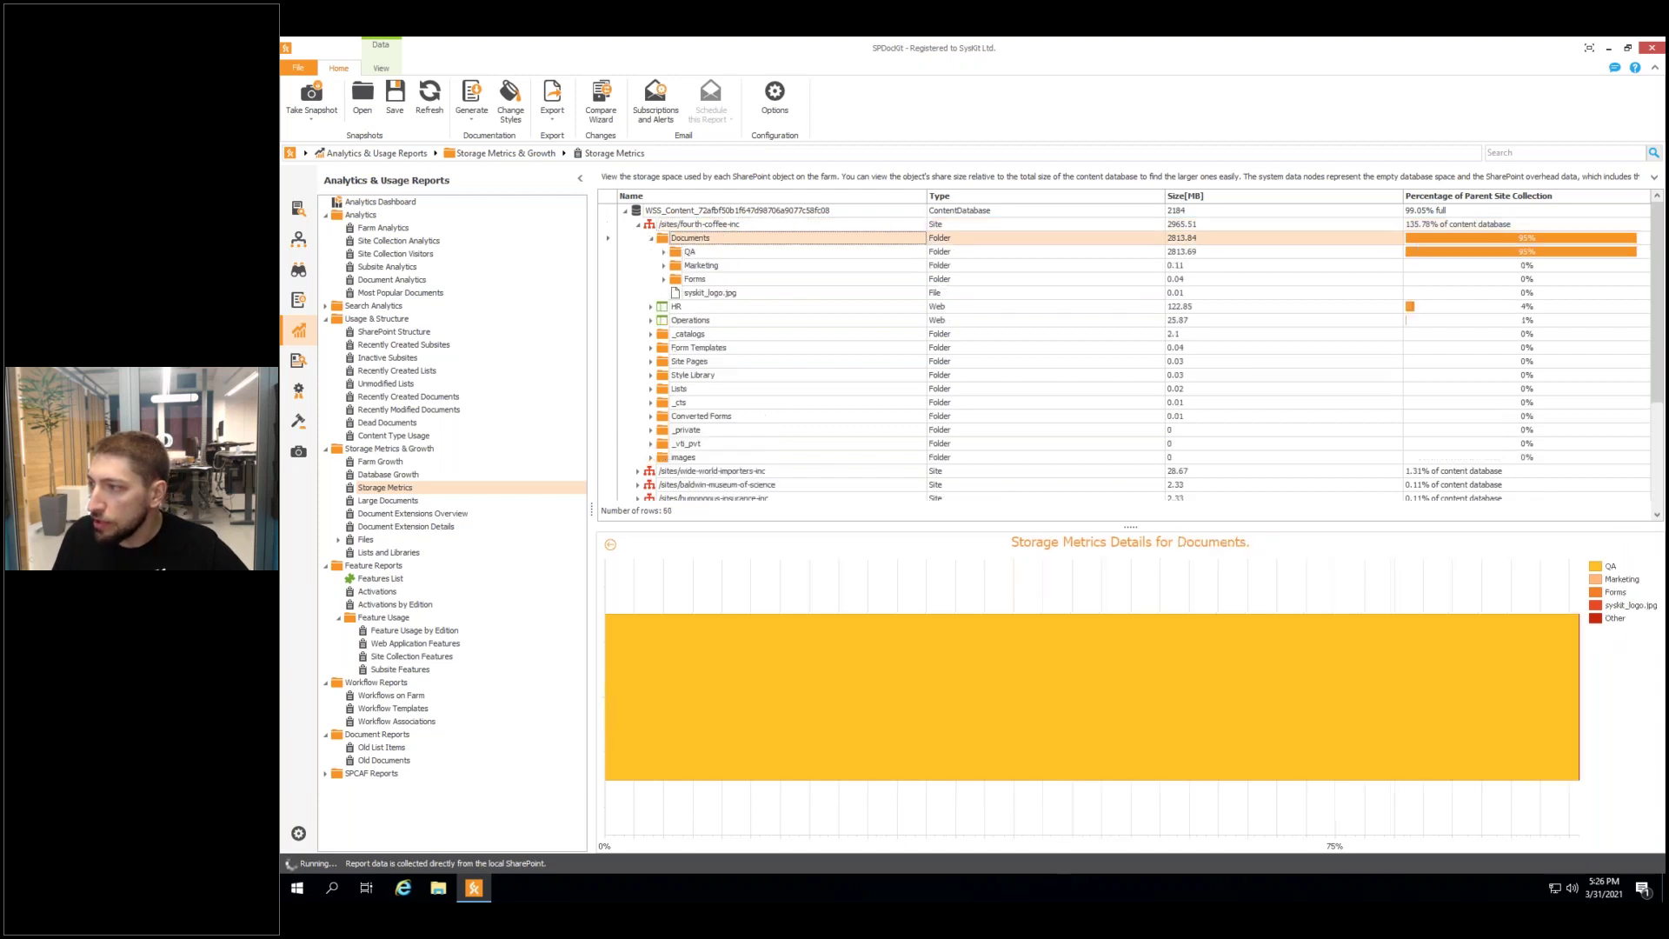
pyautogui.click(664, 251)
pyautogui.click(676, 265)
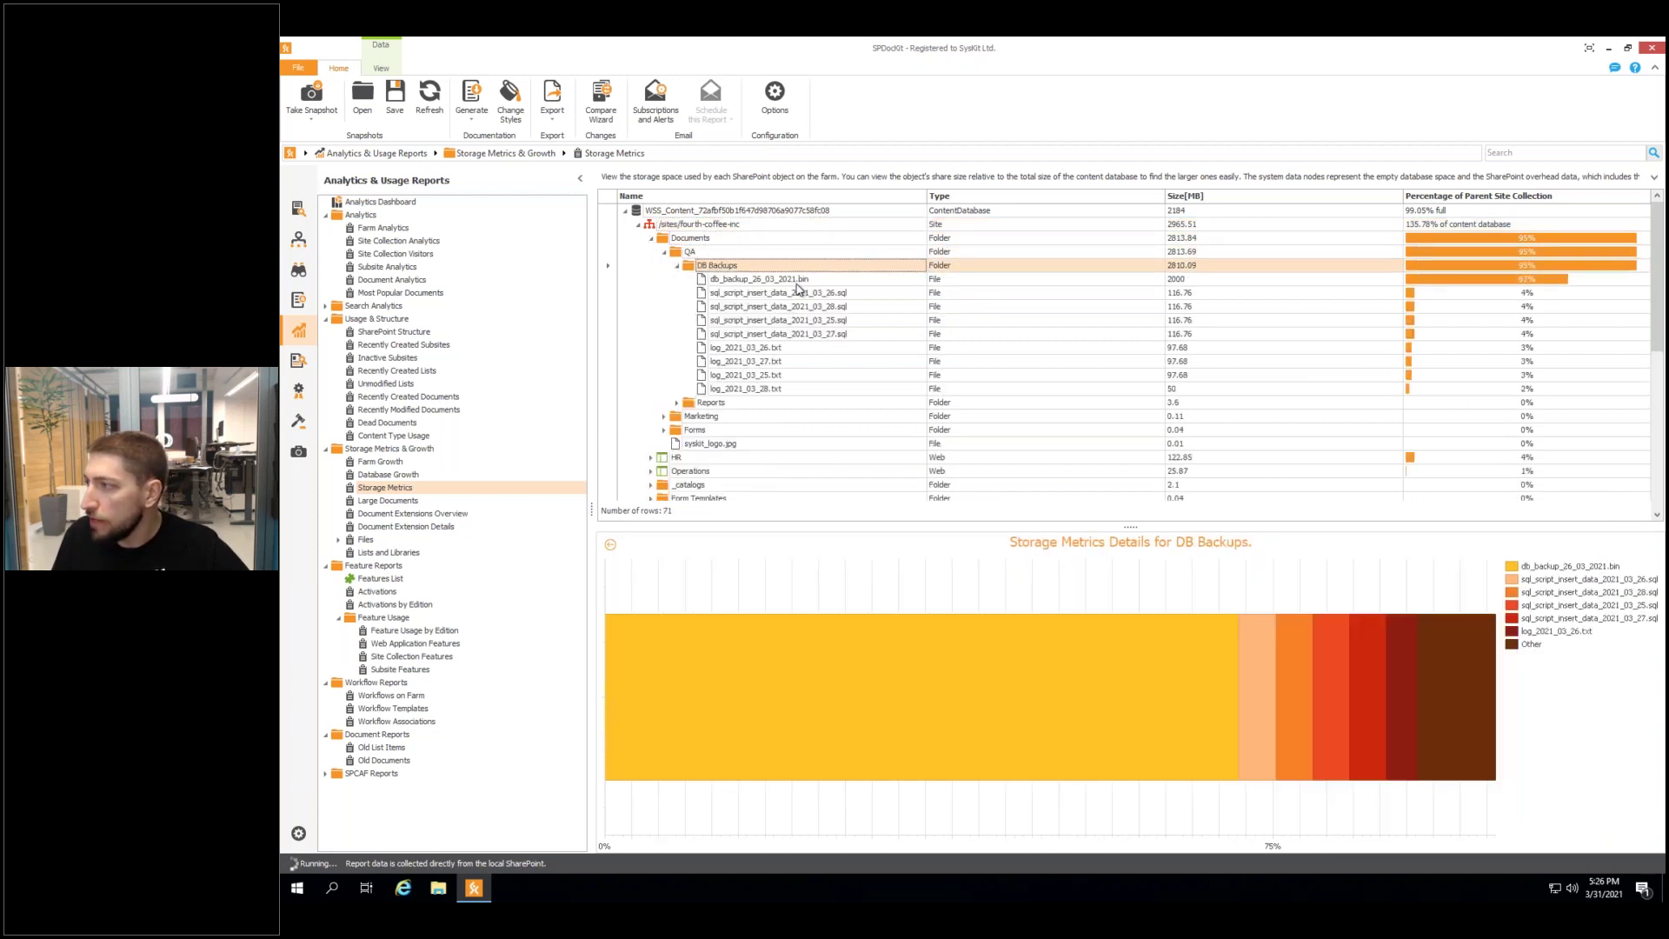
pyautogui.click(801, 281)
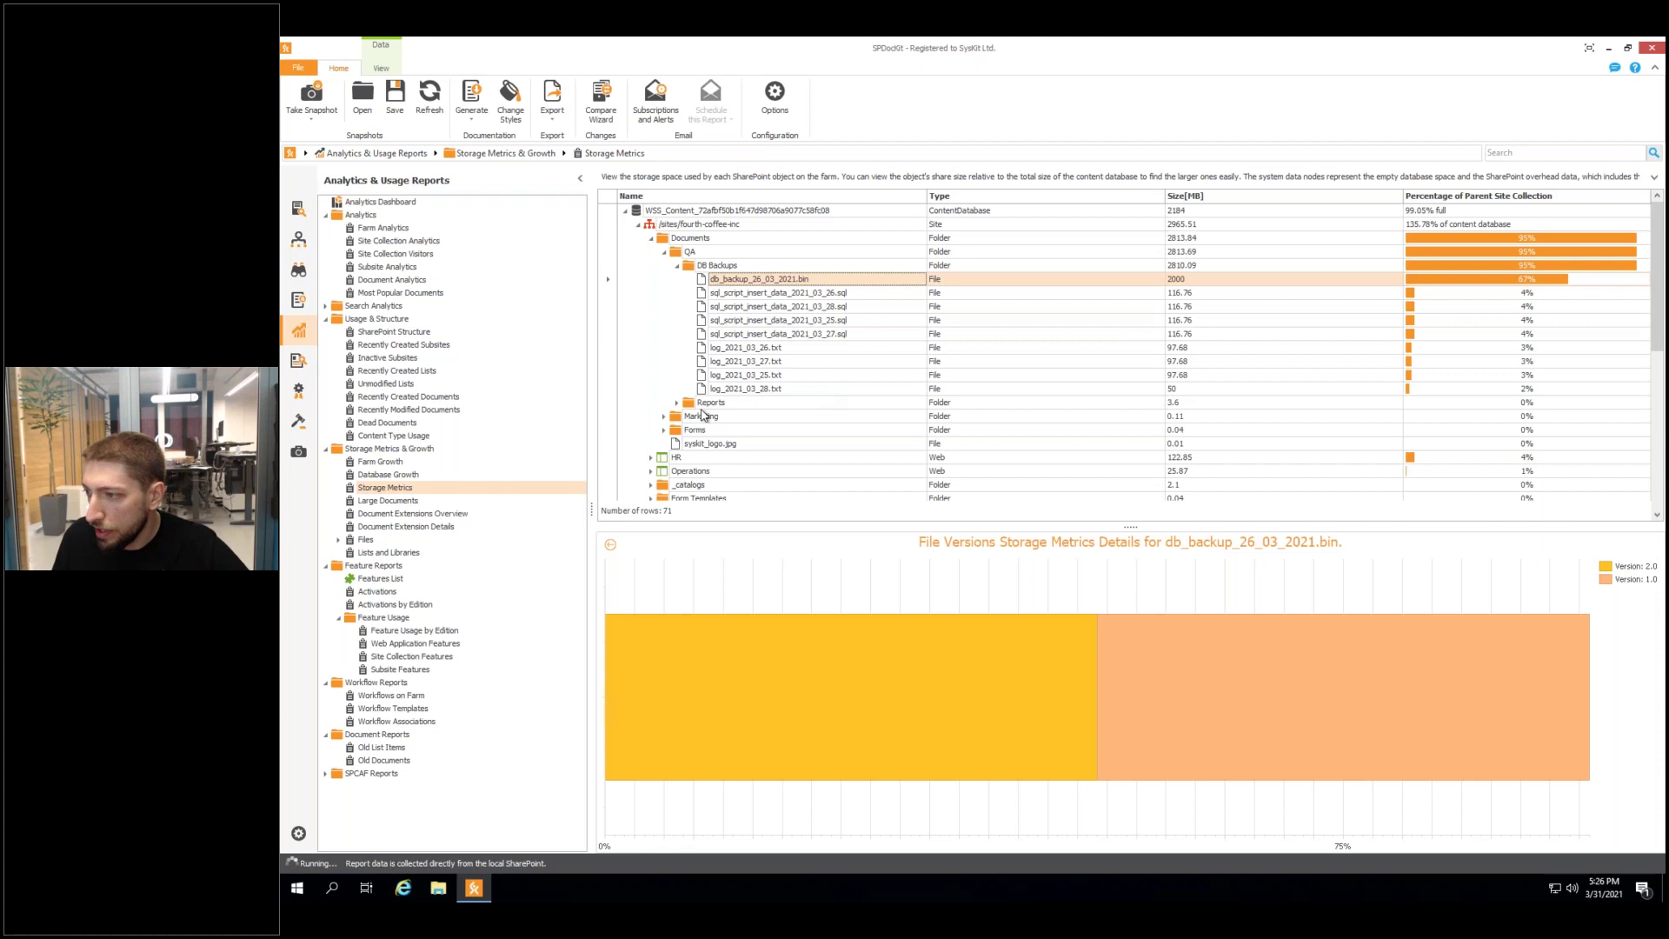
# Open the Large Documents report, and look at the Old List Items and Old Documents reports for the SP2013-002 farm.
pyautogui.click(376, 502)
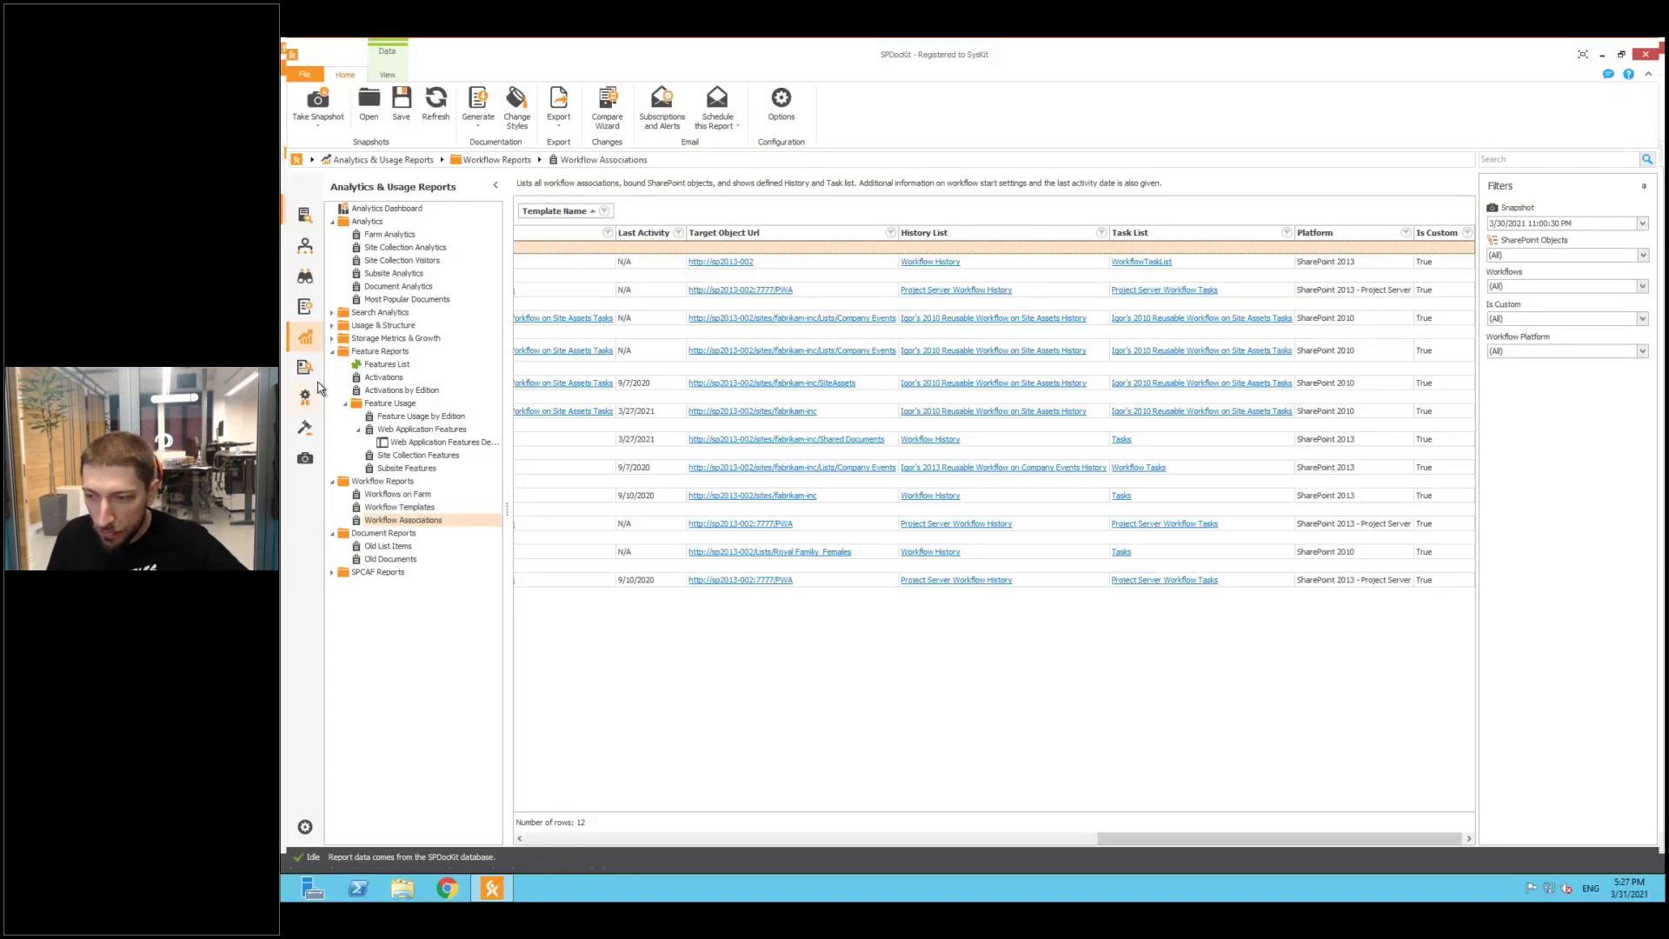
pyautogui.click(396, 547)
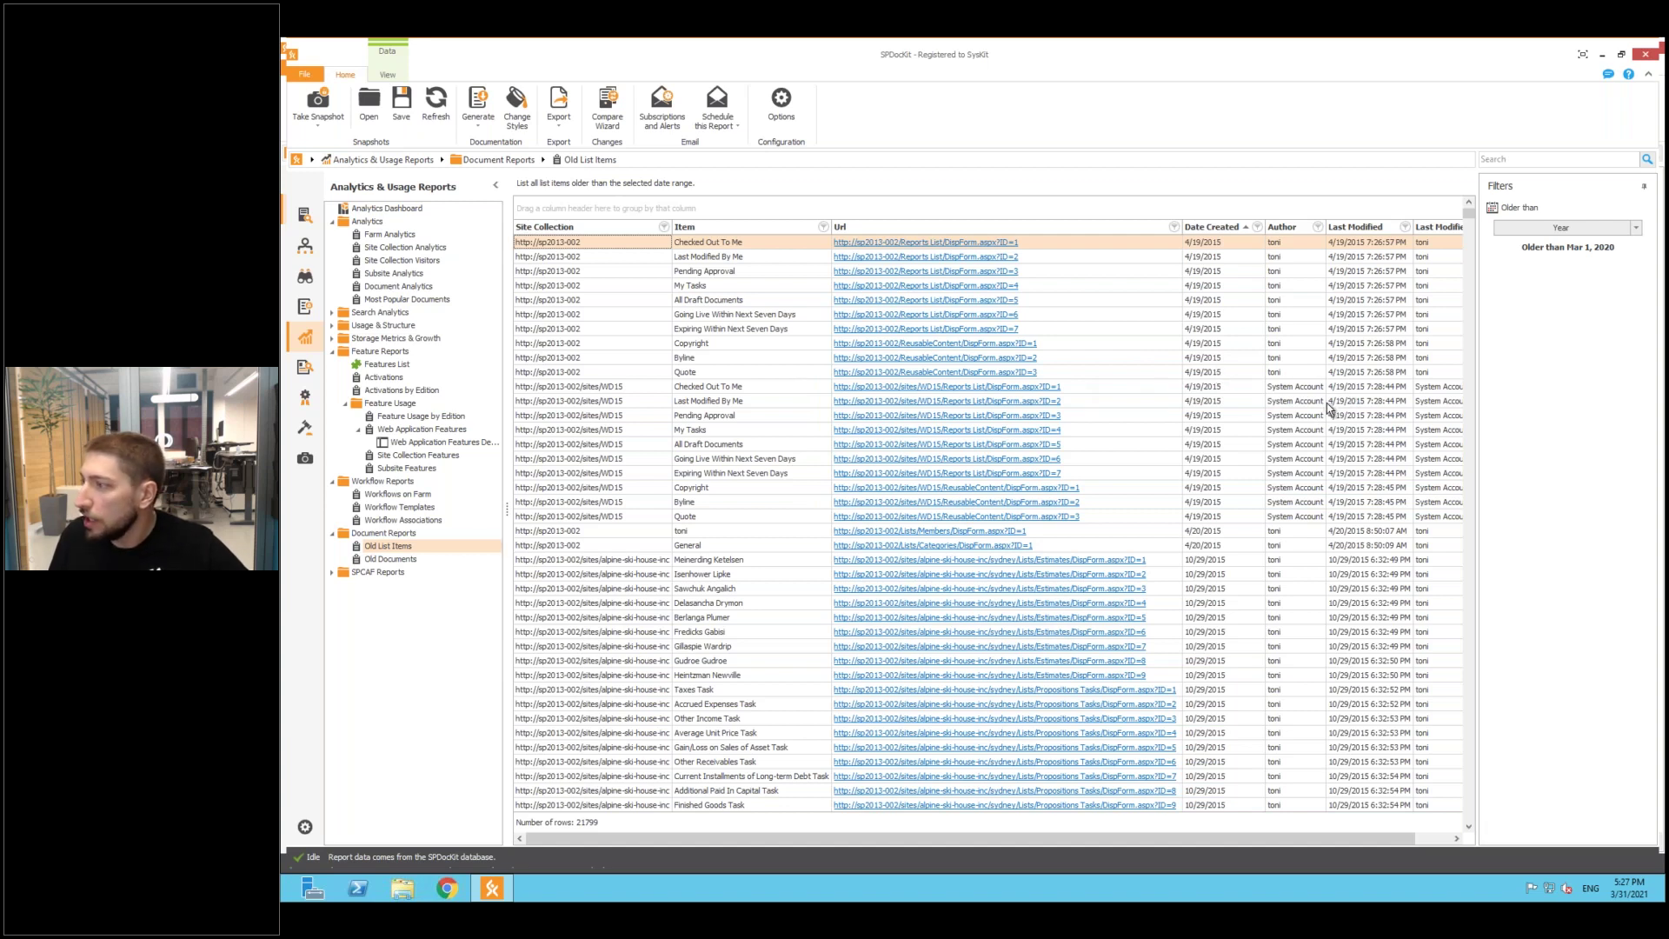
pyautogui.click(393, 560)
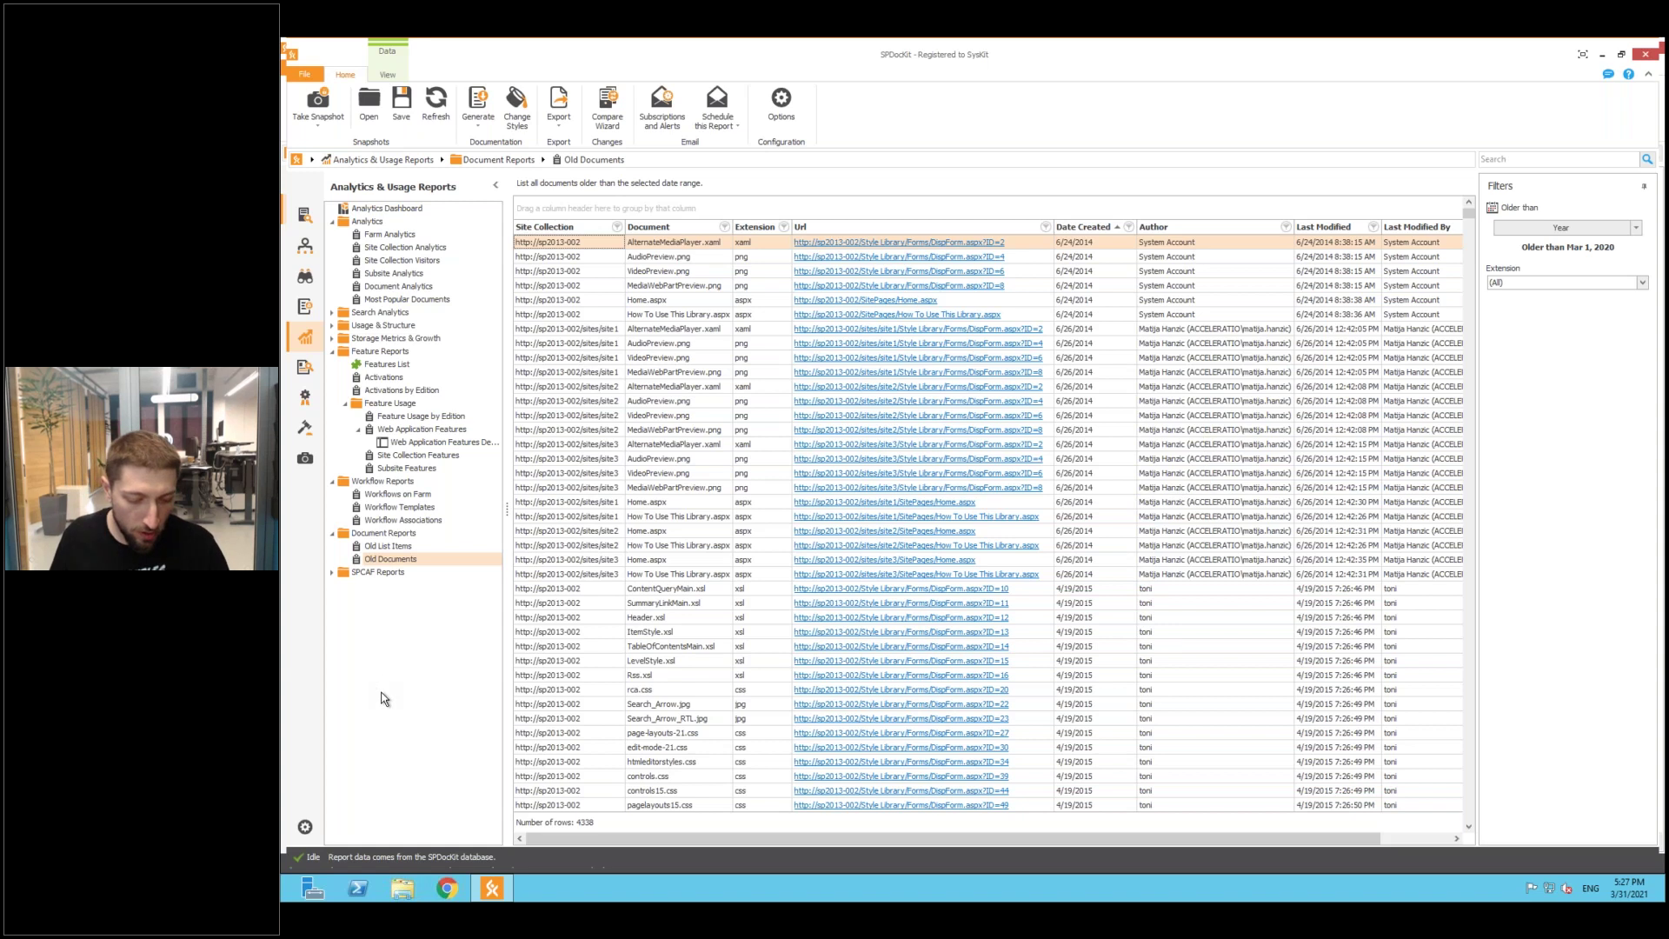
# Switch to the slide presentation and advance to the Access Review slide.
pyautogui.hotkey('alt', 'Tab')
pyautogui.hotkey('alt', 'Tab')
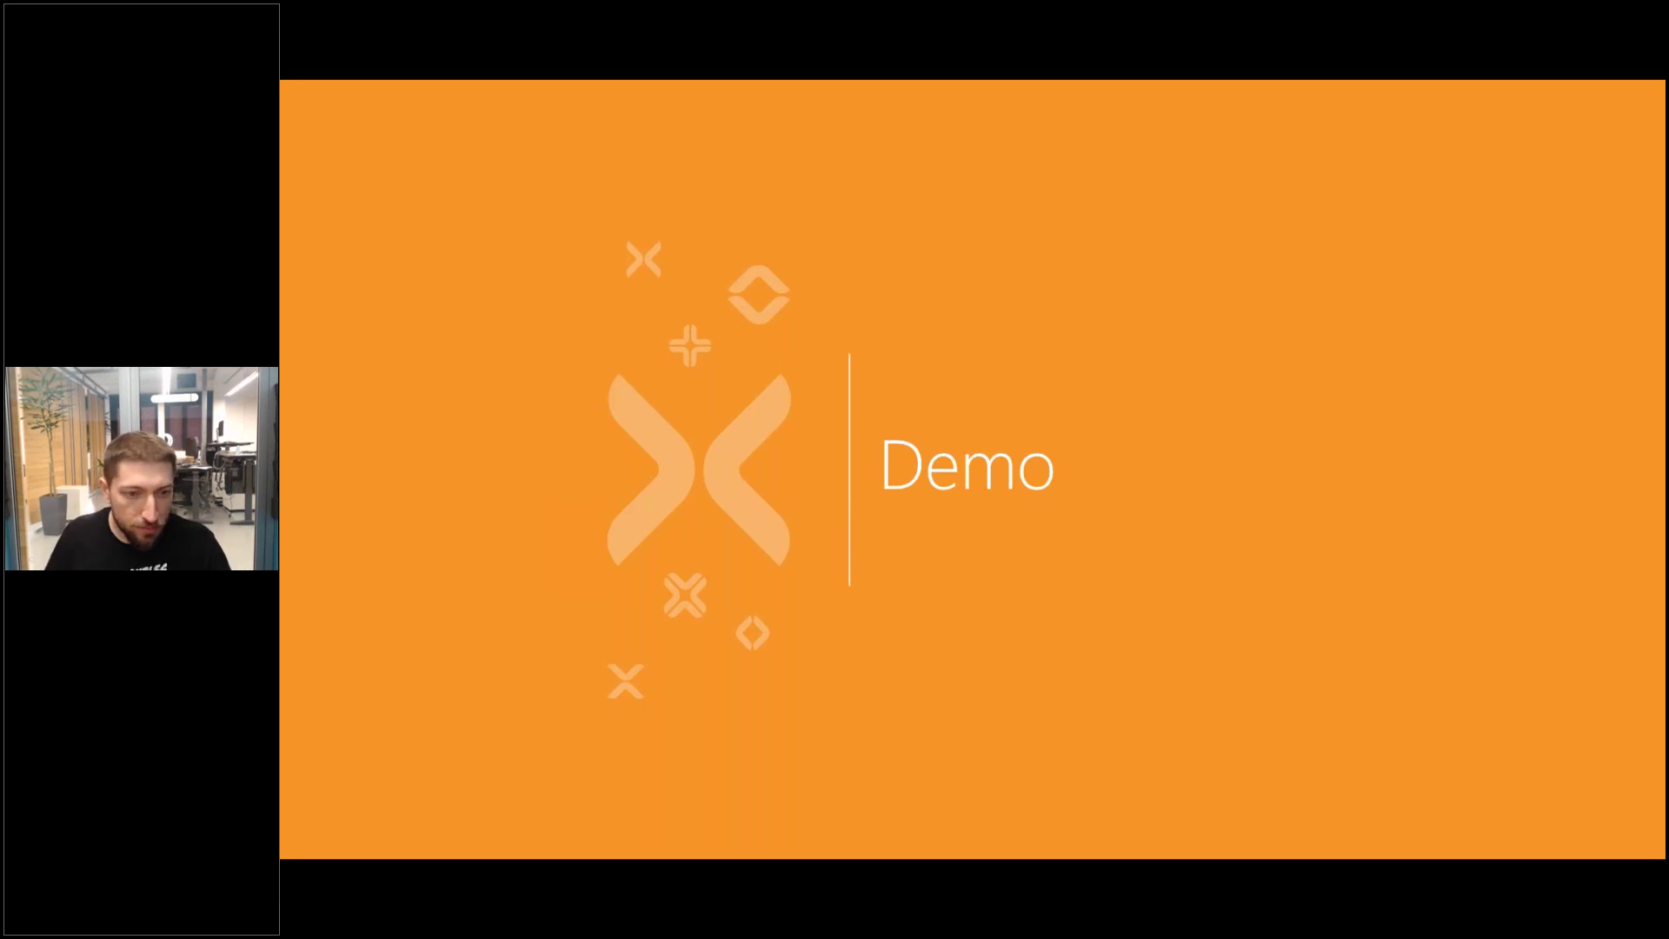
pyautogui.press('Right')
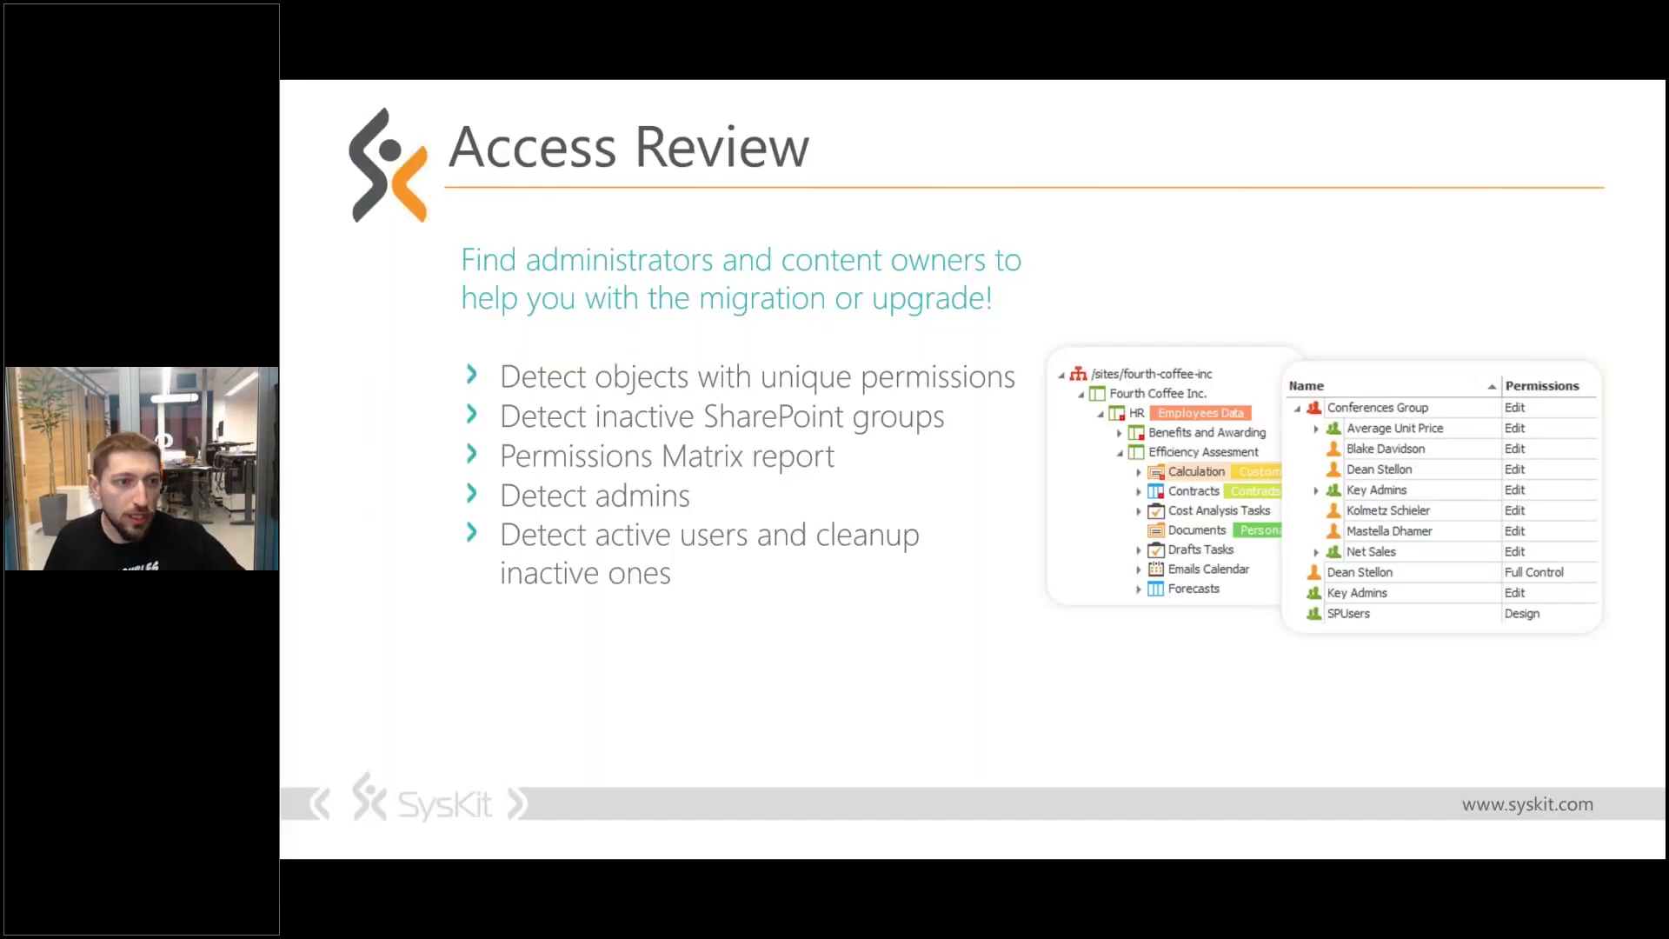
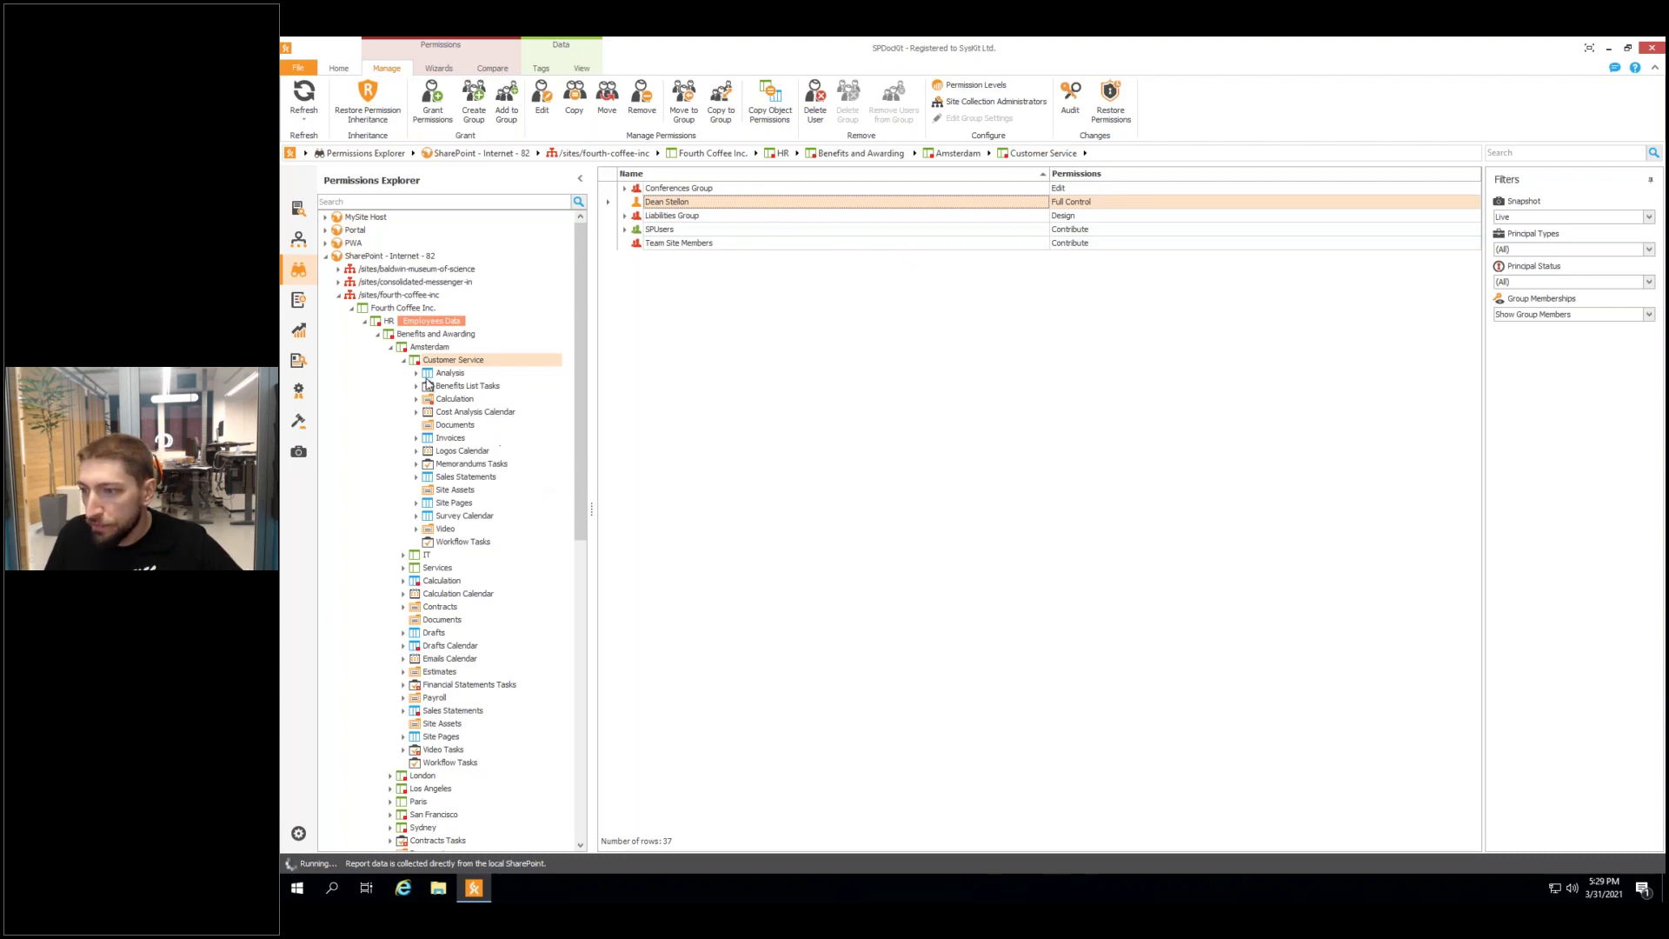
# Show the permissions of db_backup_26_03_2021 in the DB Backups folder, and review the actions offered by the Group Membership Wizard.
pyautogui.click(365, 321)
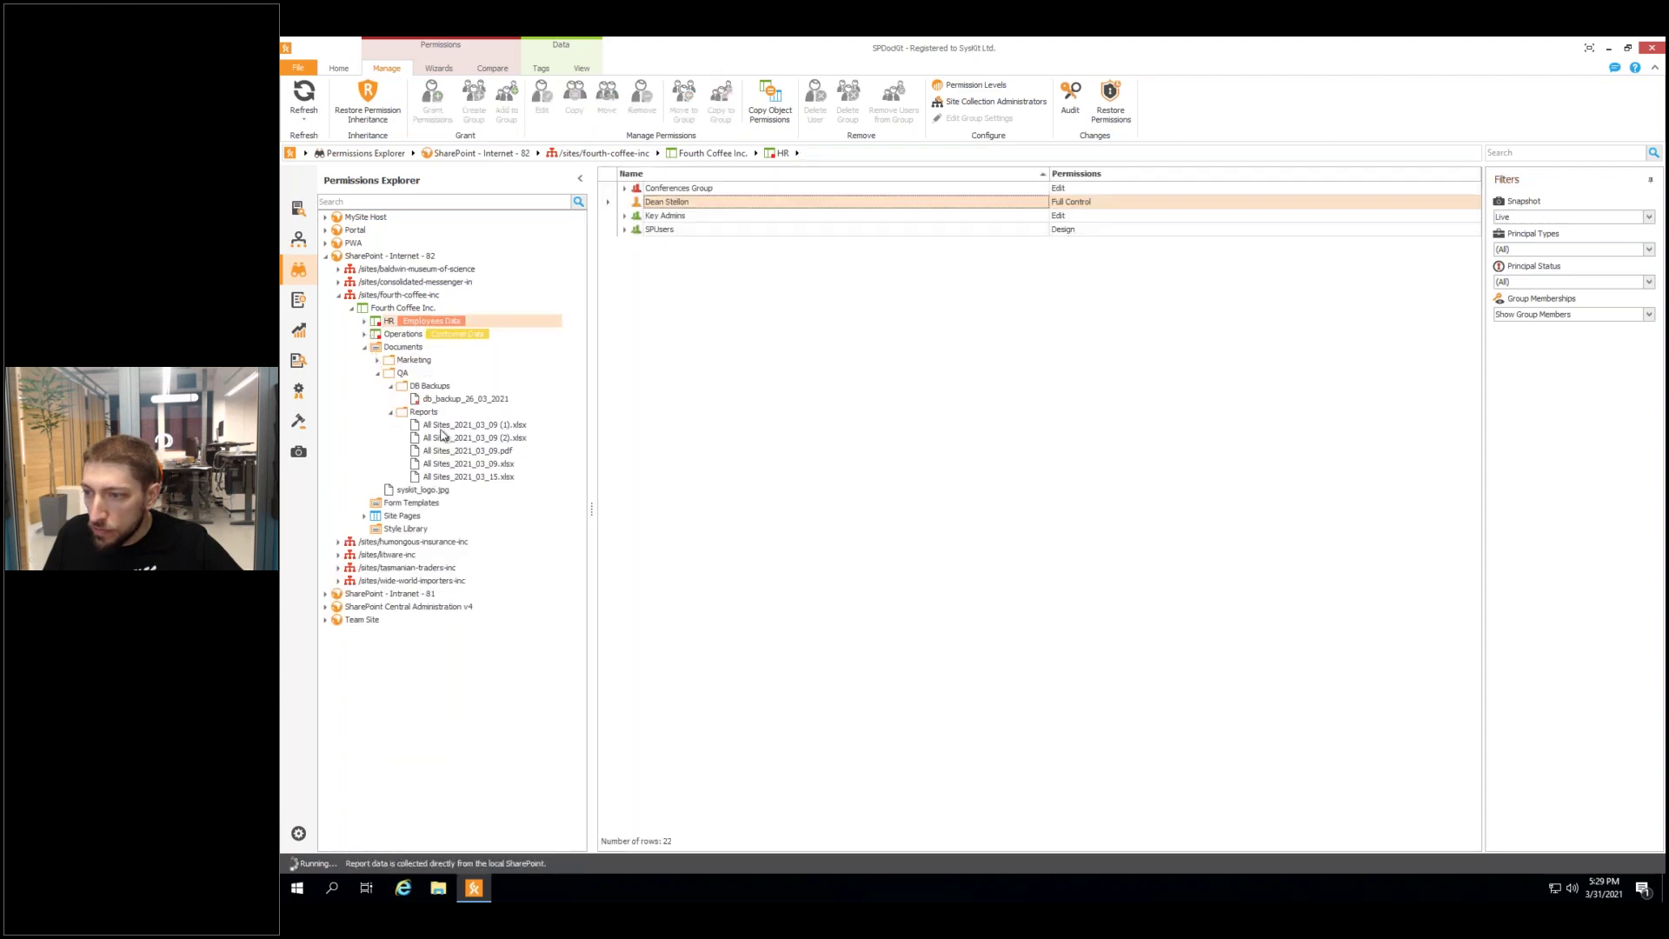
pyautogui.click(474, 399)
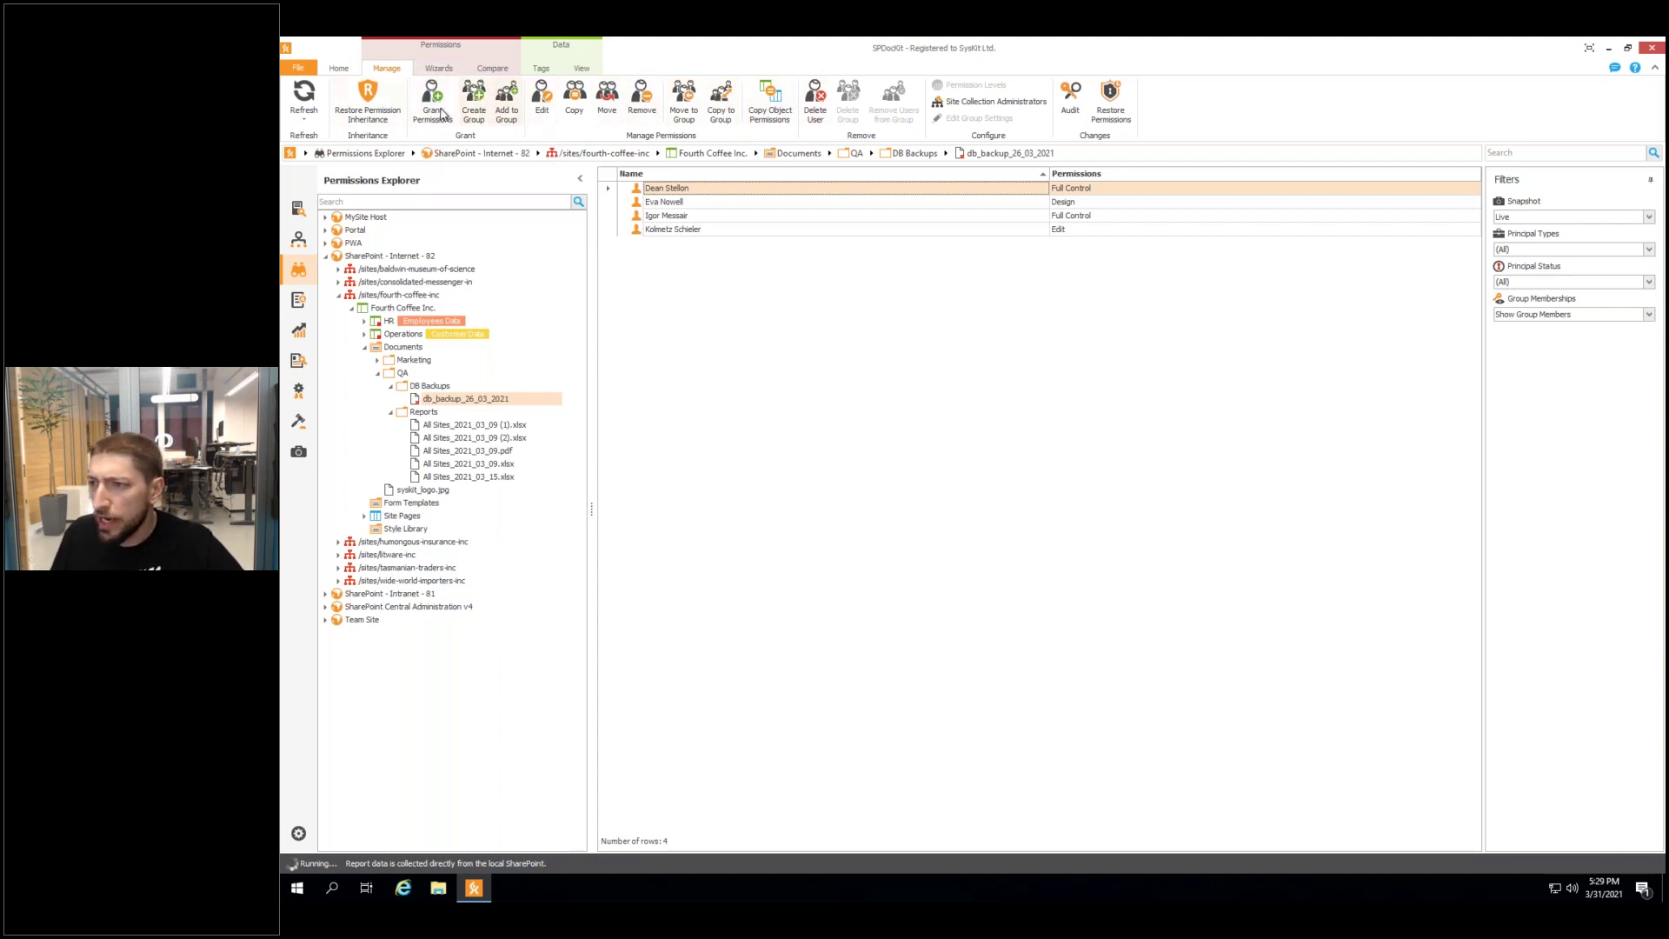
pyautogui.click(443, 73)
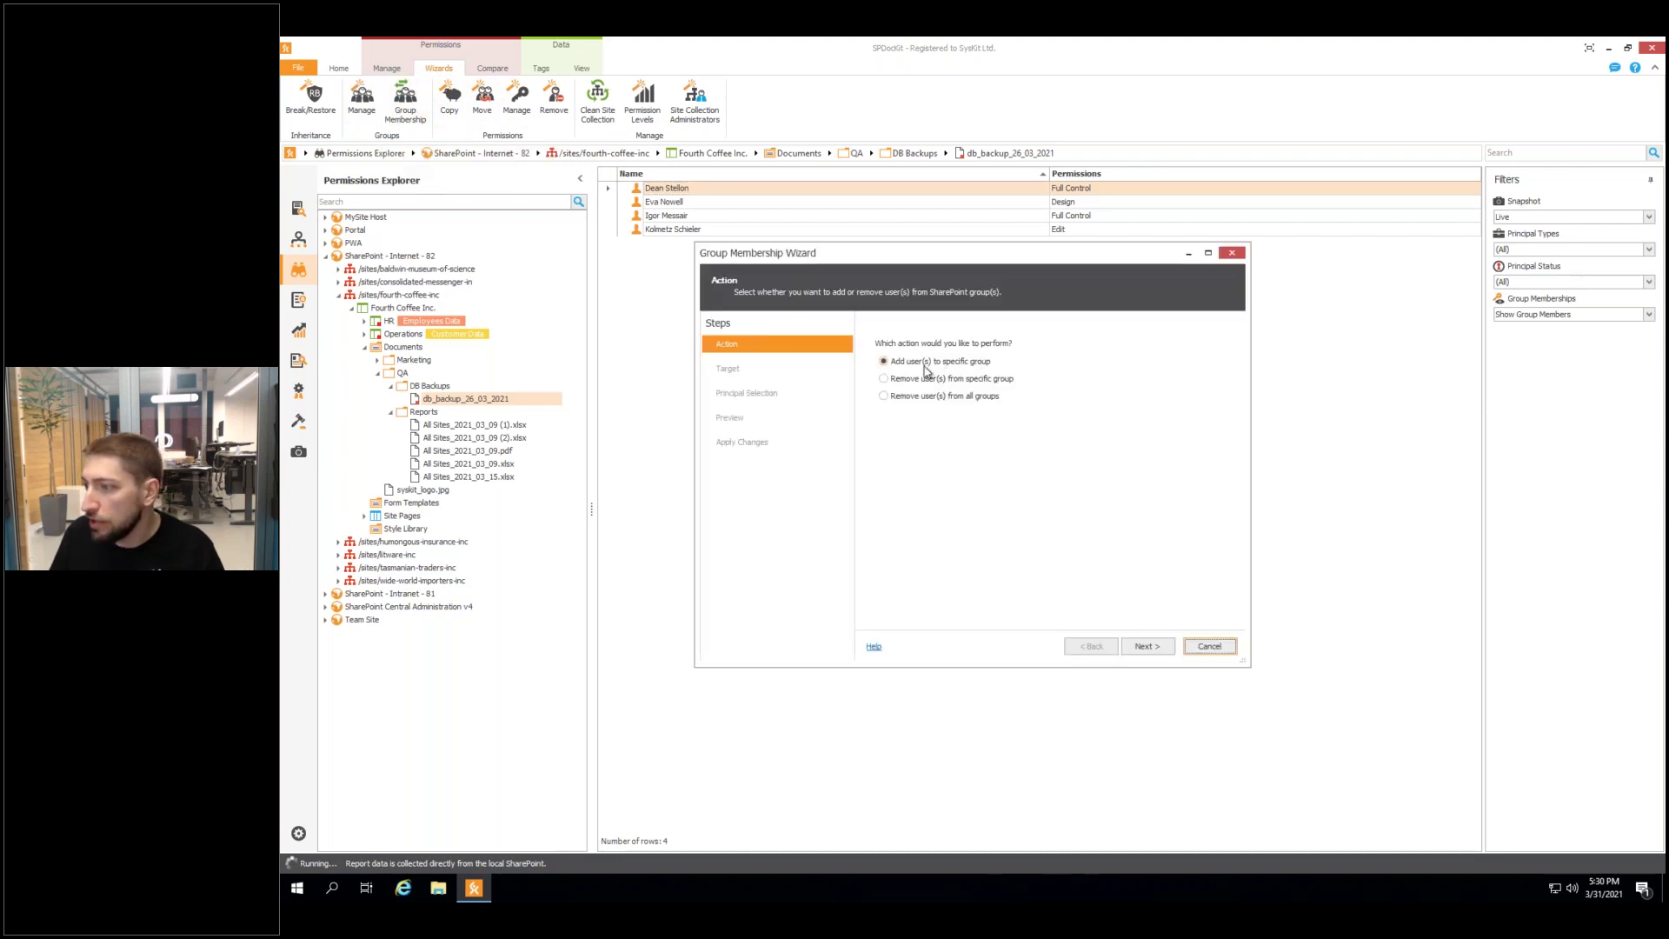
pyautogui.click(1211, 647)
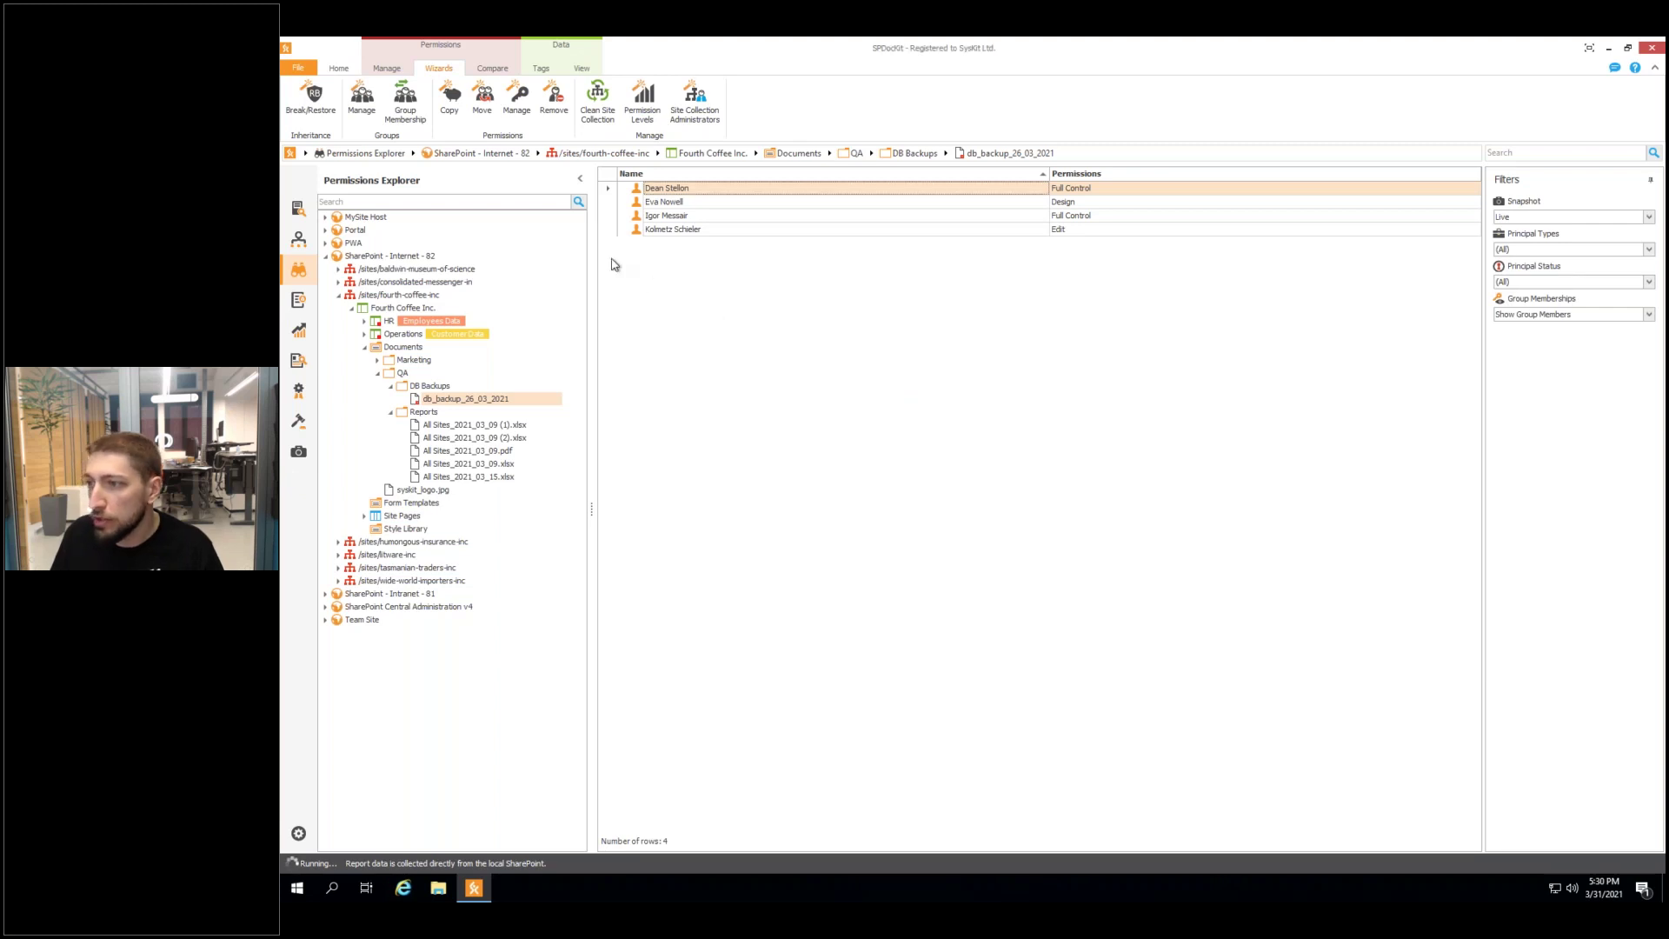
# Review the cleanup operations offered by the Clean Site Collection Wizard, and close the wizard without applying any.
pyautogui.click(598, 97)
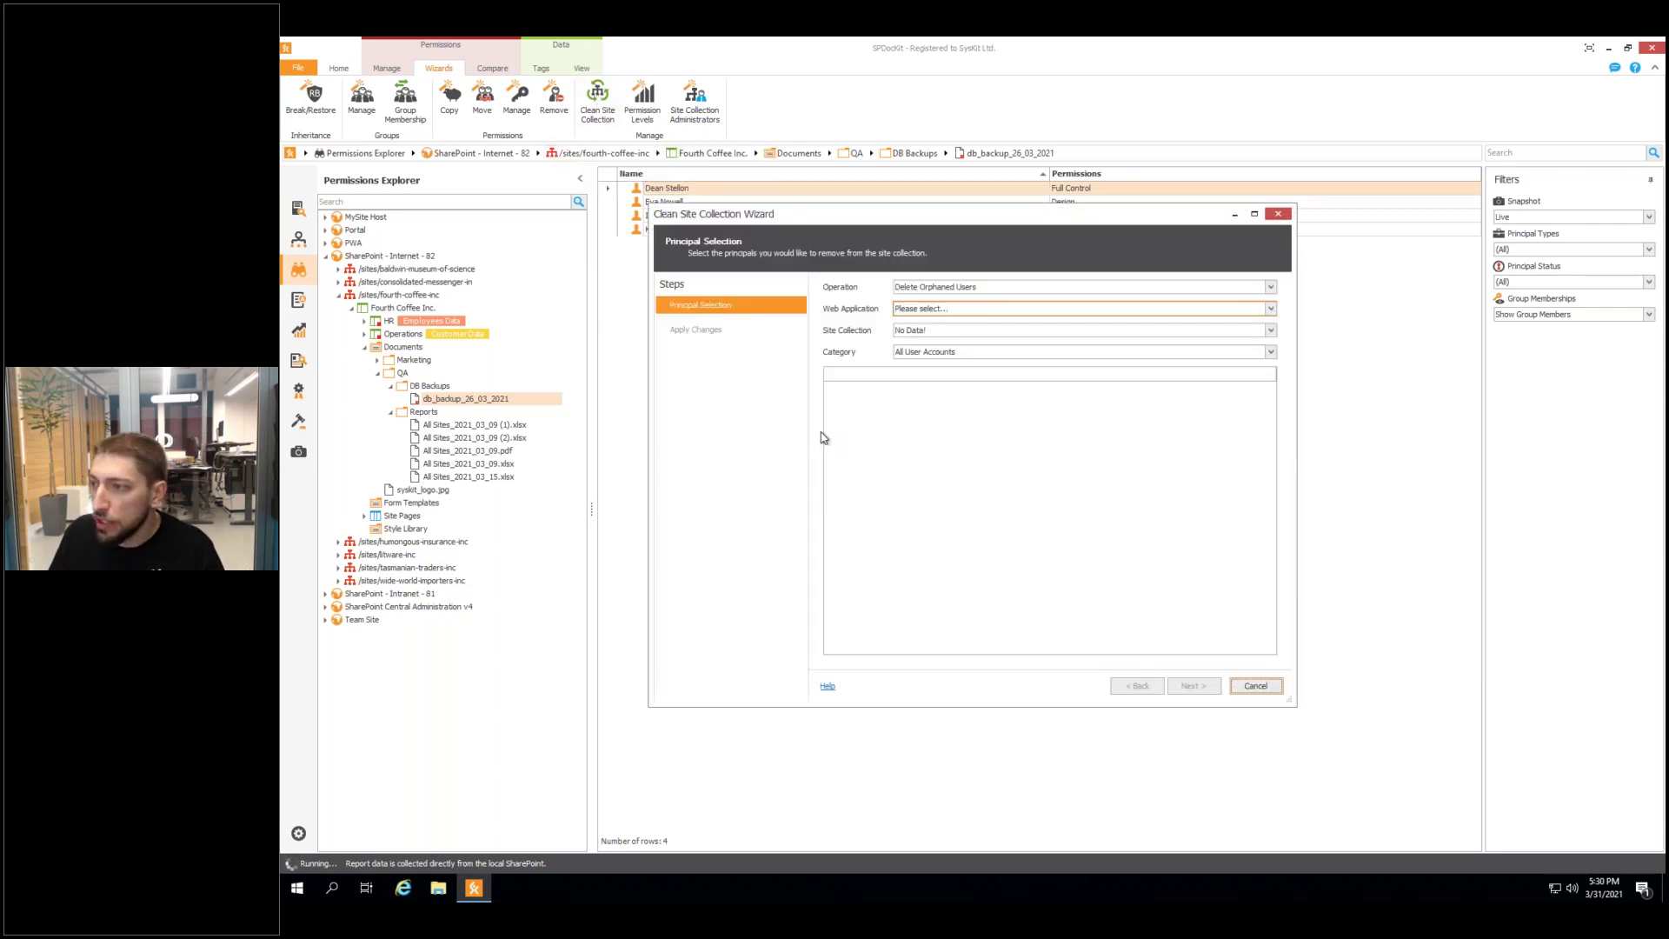
pyautogui.click(1269, 288)
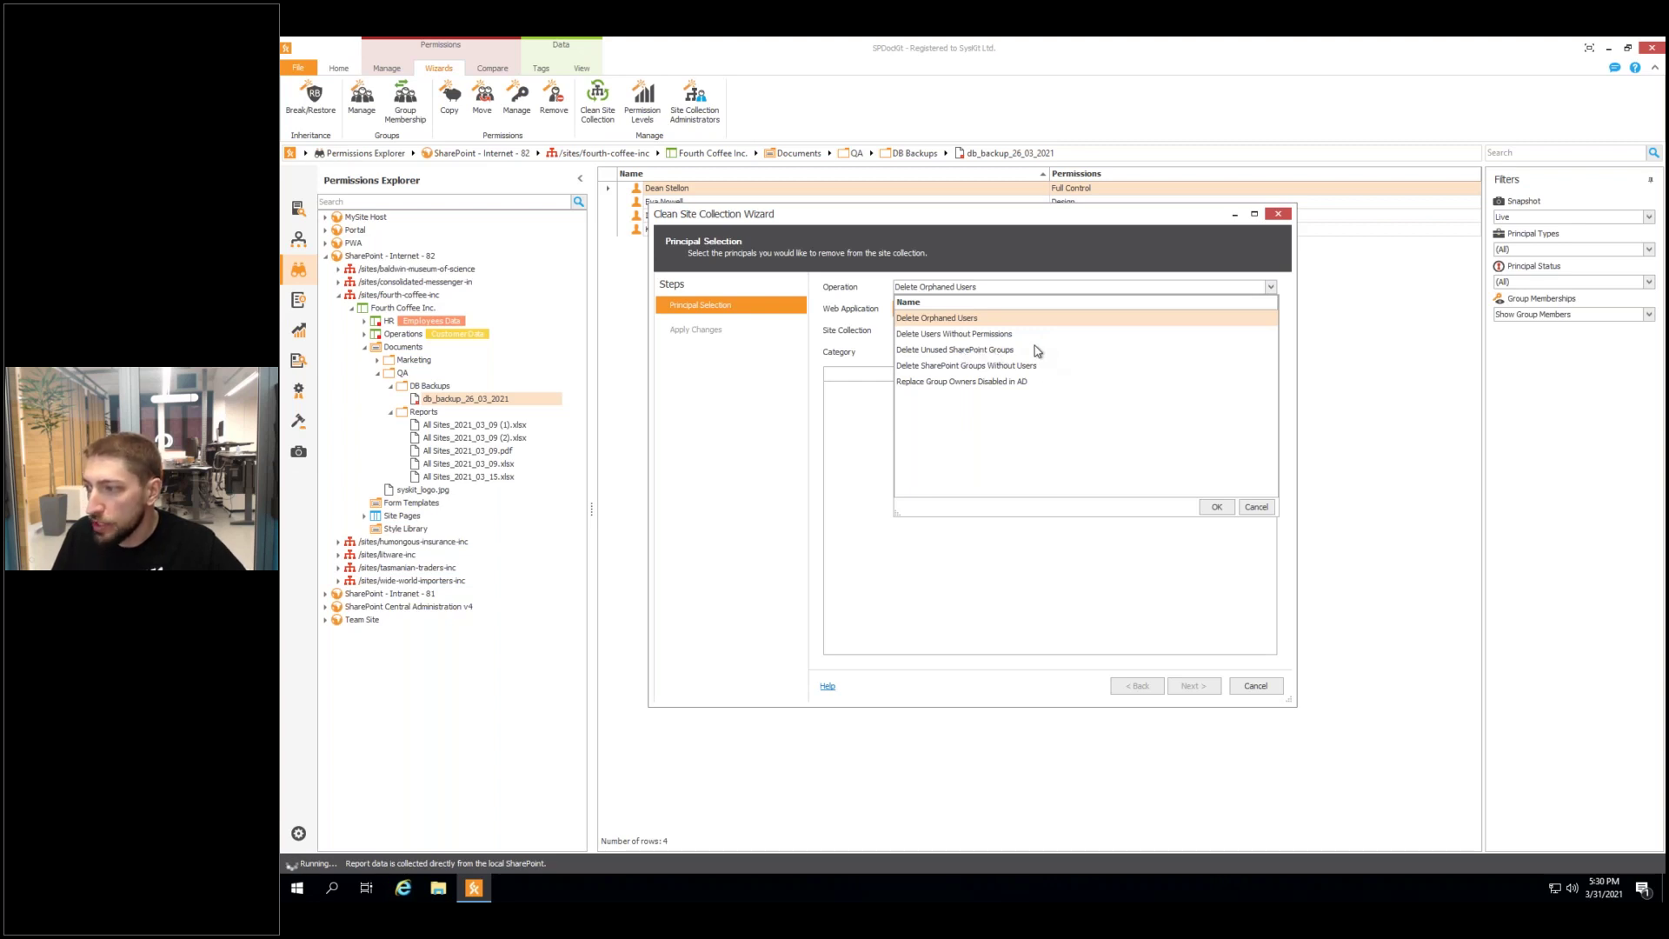
pyautogui.click(1259, 507)
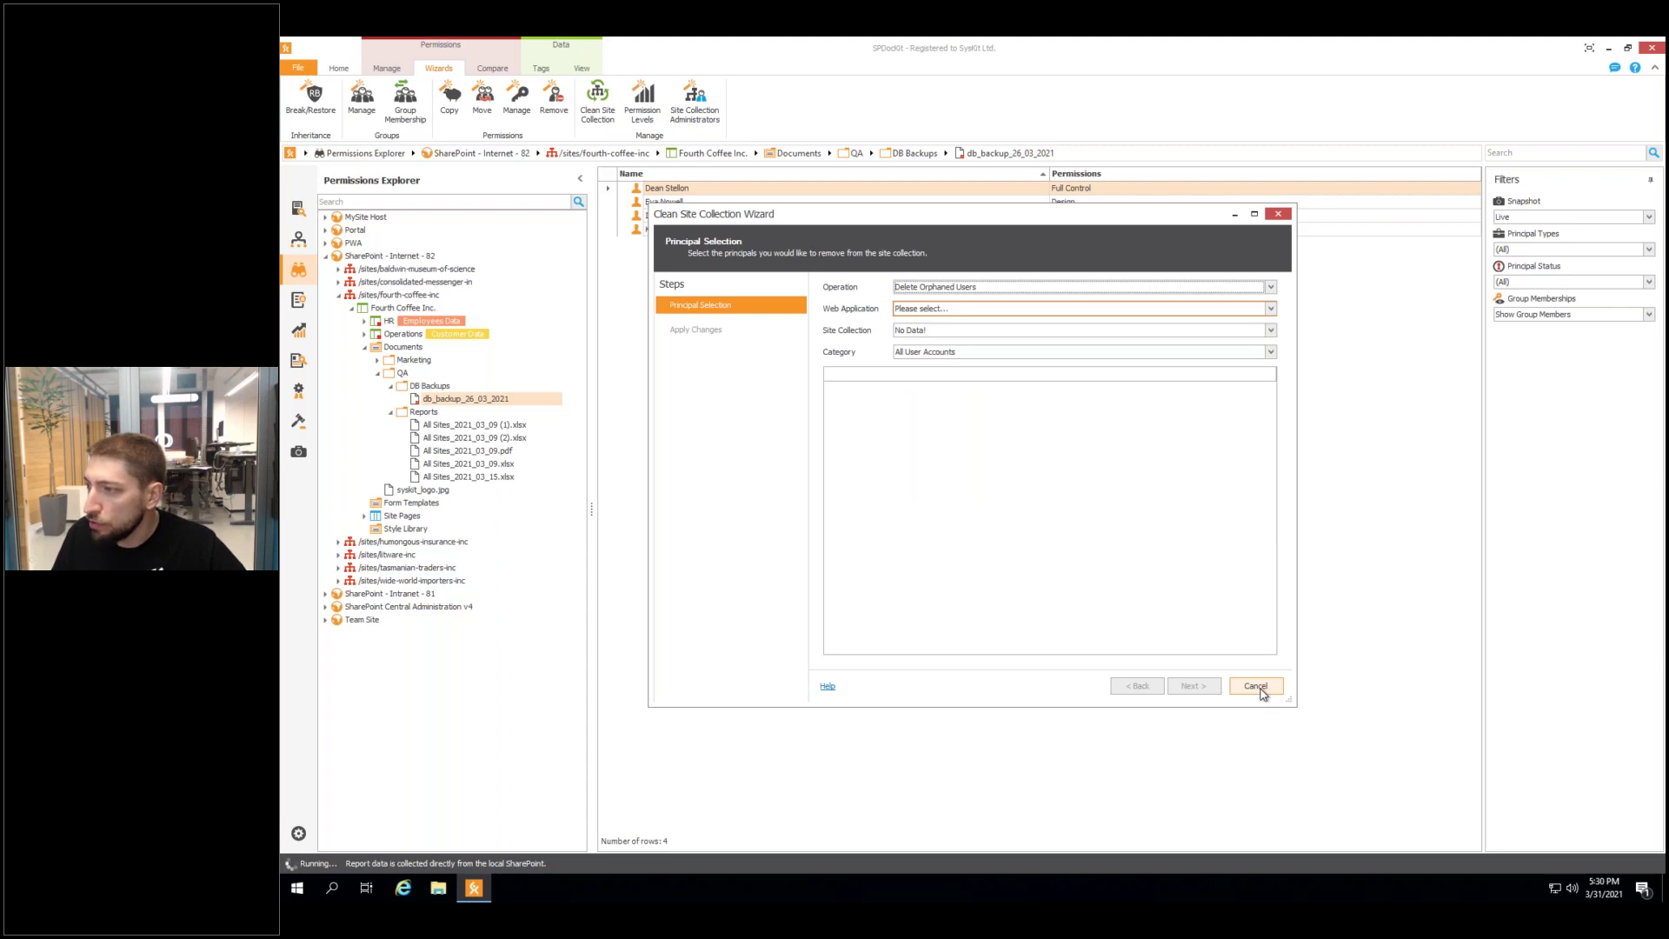
pyautogui.click(1255, 685)
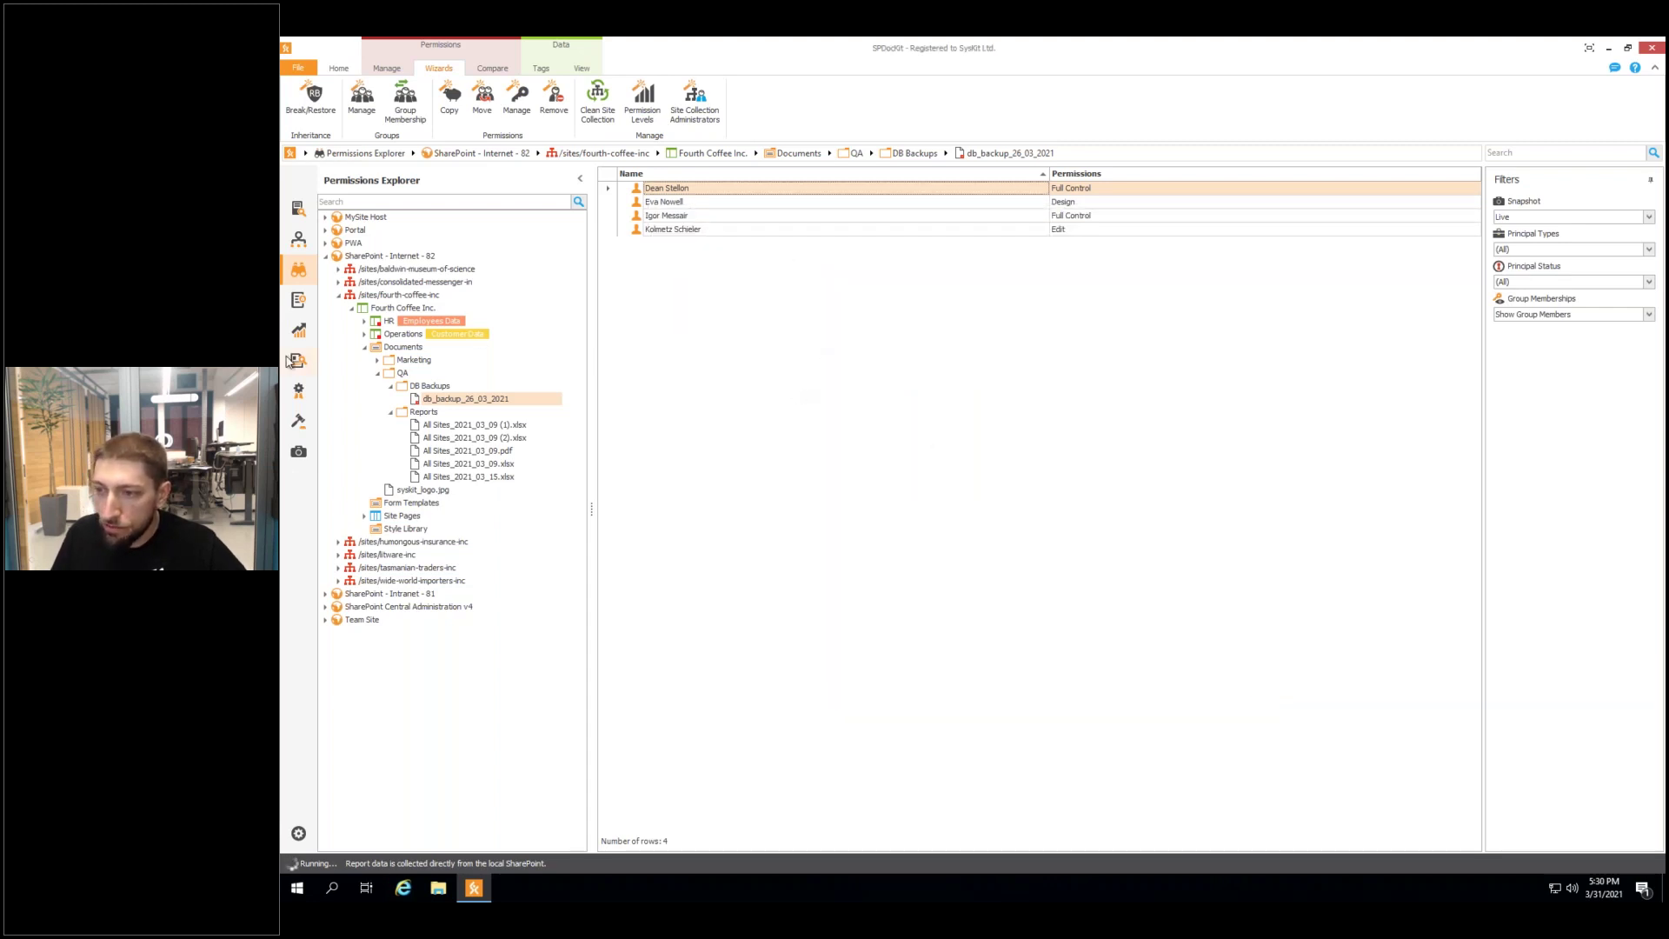
# Generate the Permissions Matrix Demo report for all principals and select the Documents library of Baldwin Museum of Science.
pyautogui.click(297, 301)
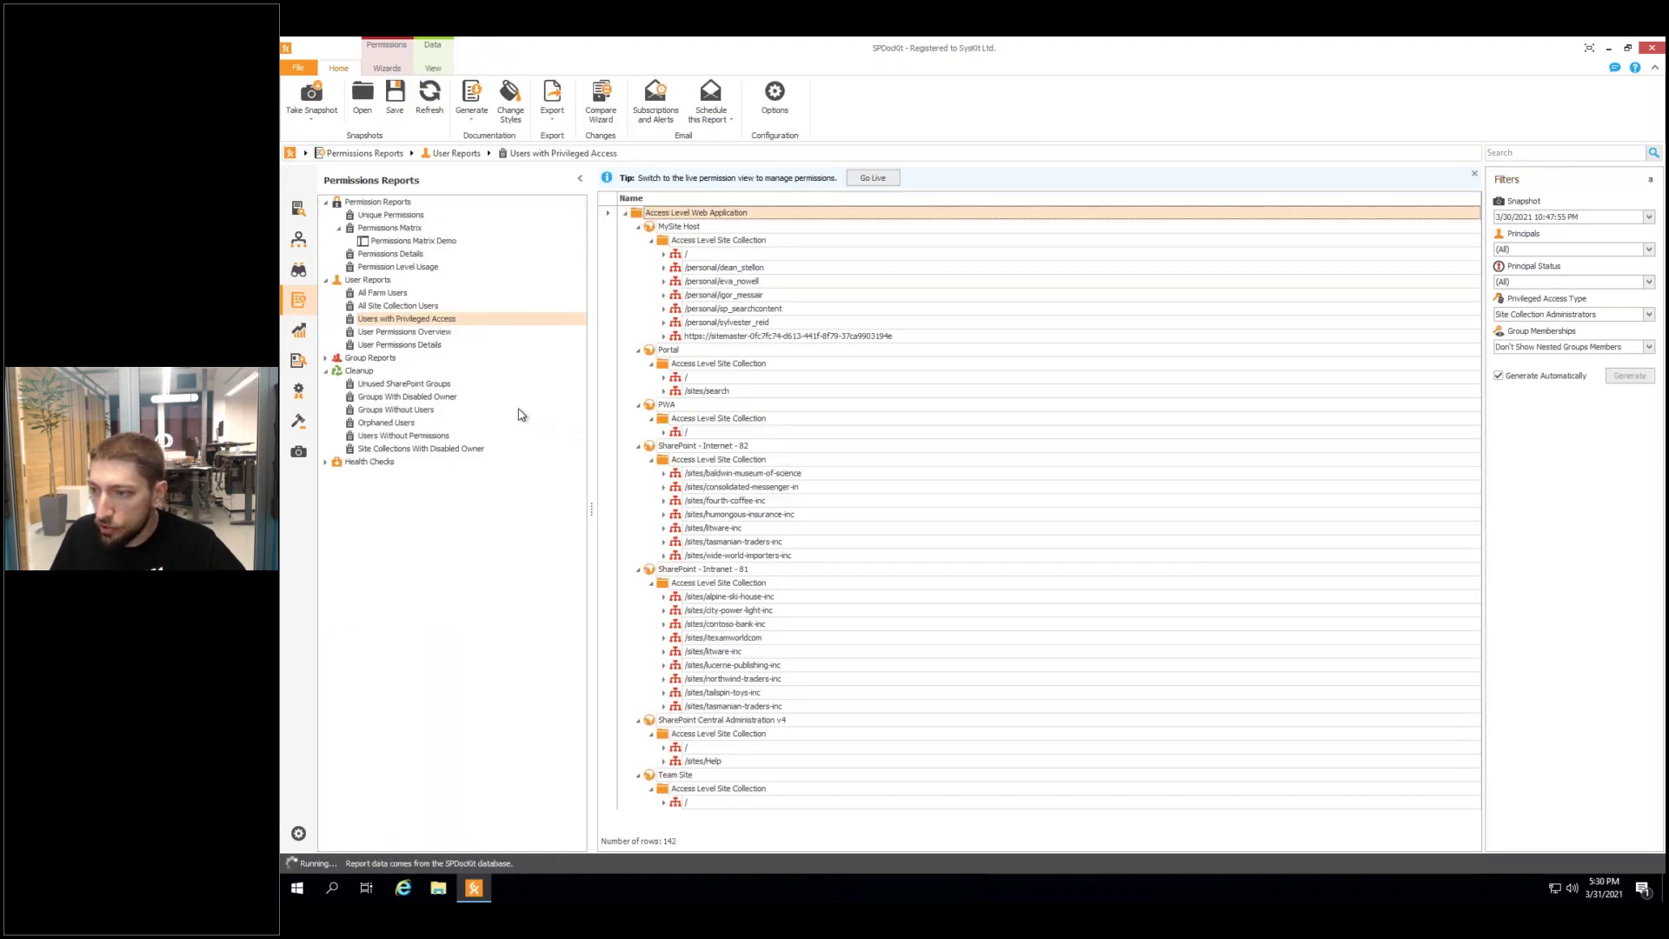
pyautogui.click(389, 243)
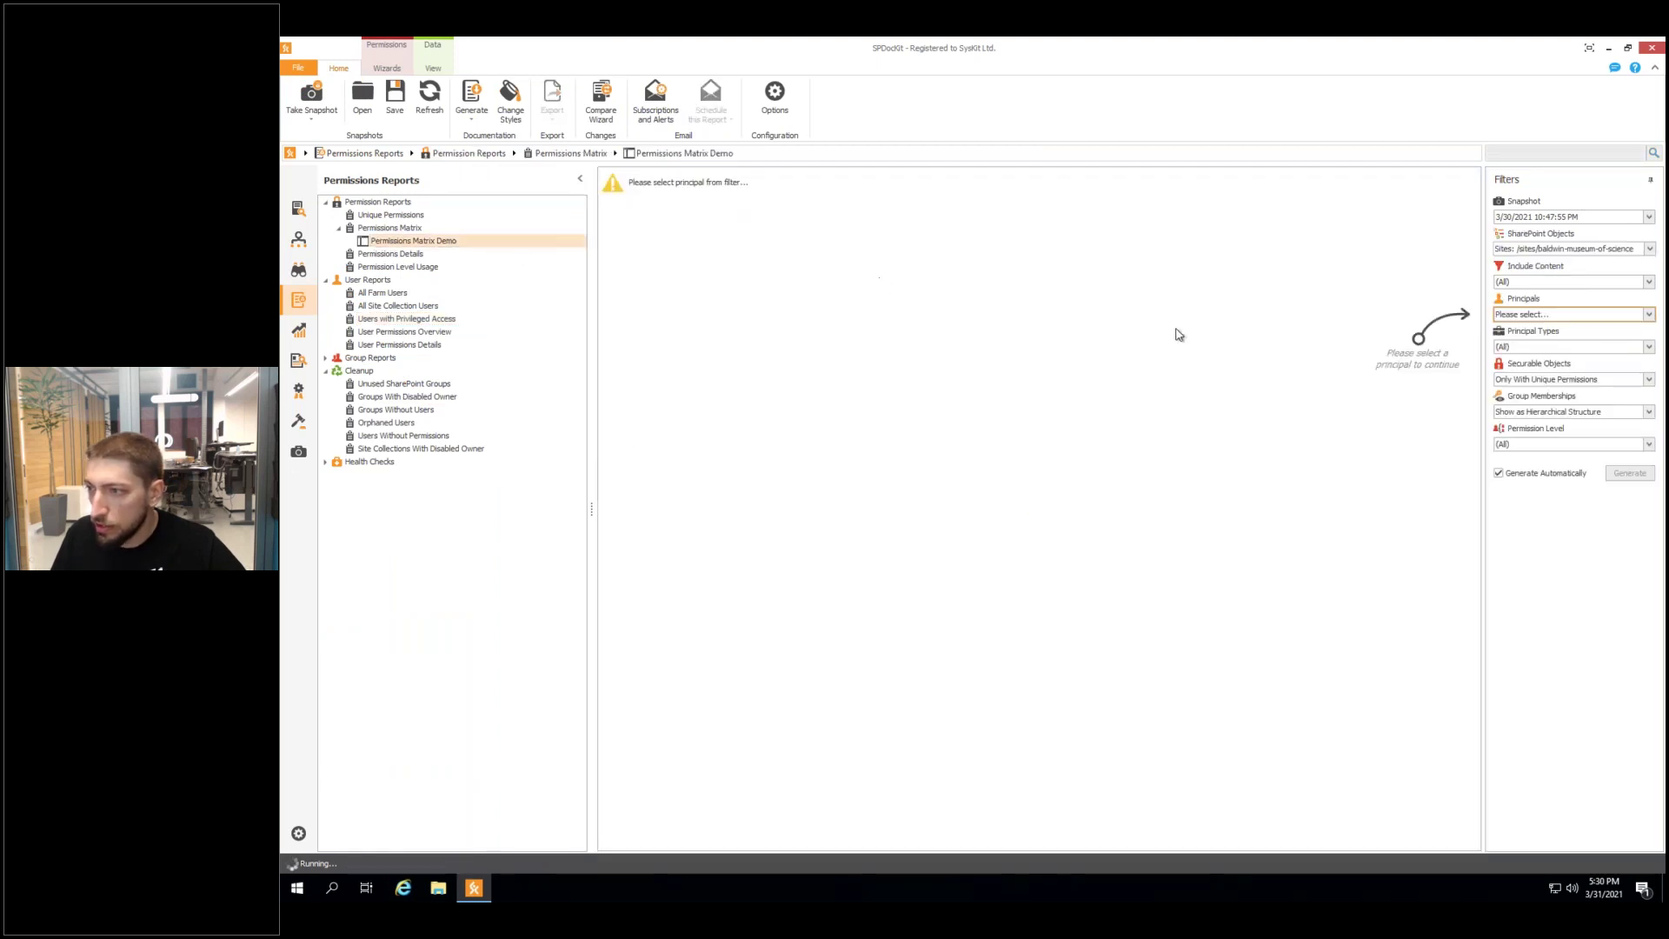
pyautogui.click(1582, 315)
pyautogui.click(1494, 330)
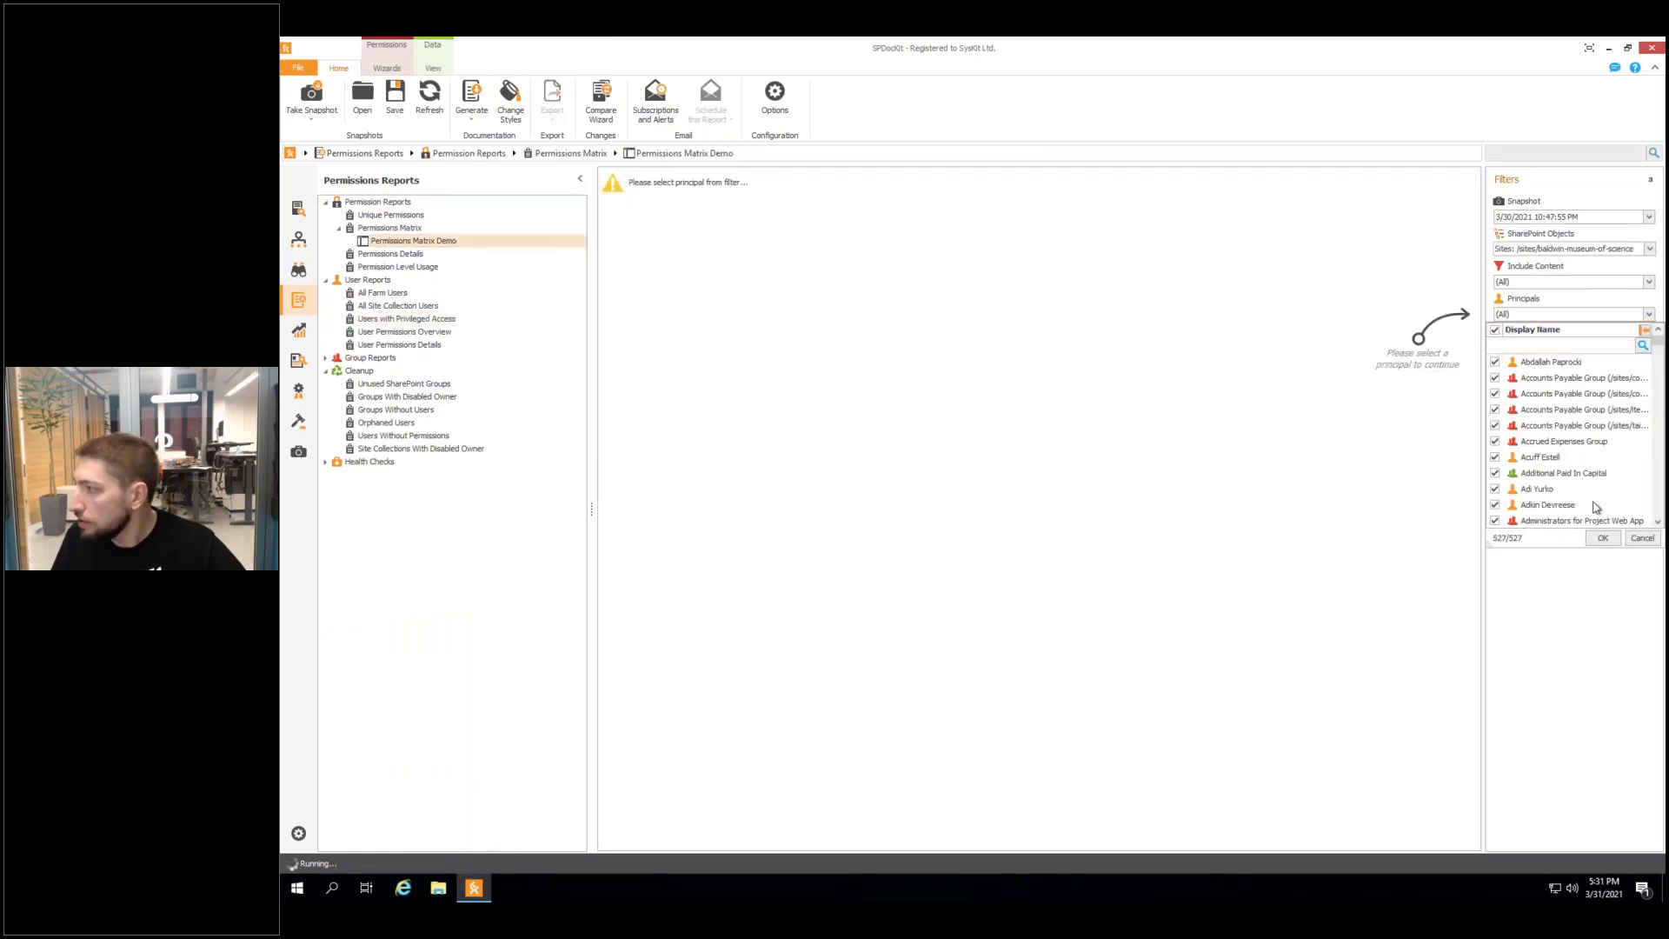
pyautogui.click(1602, 538)
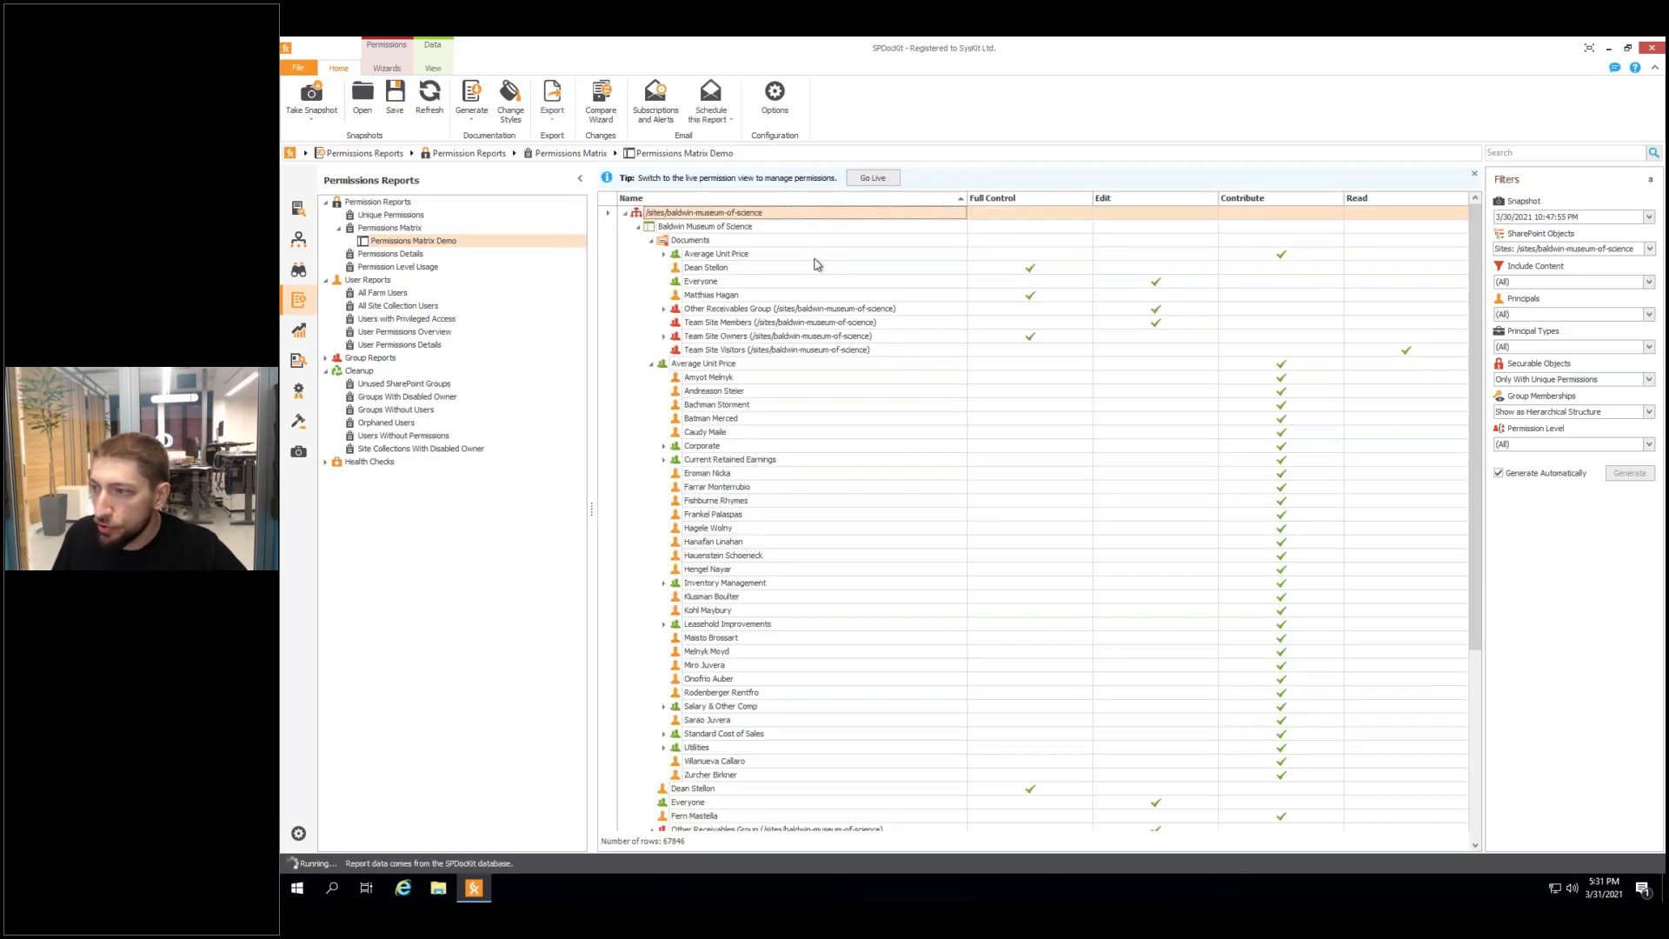
pyautogui.click(693, 241)
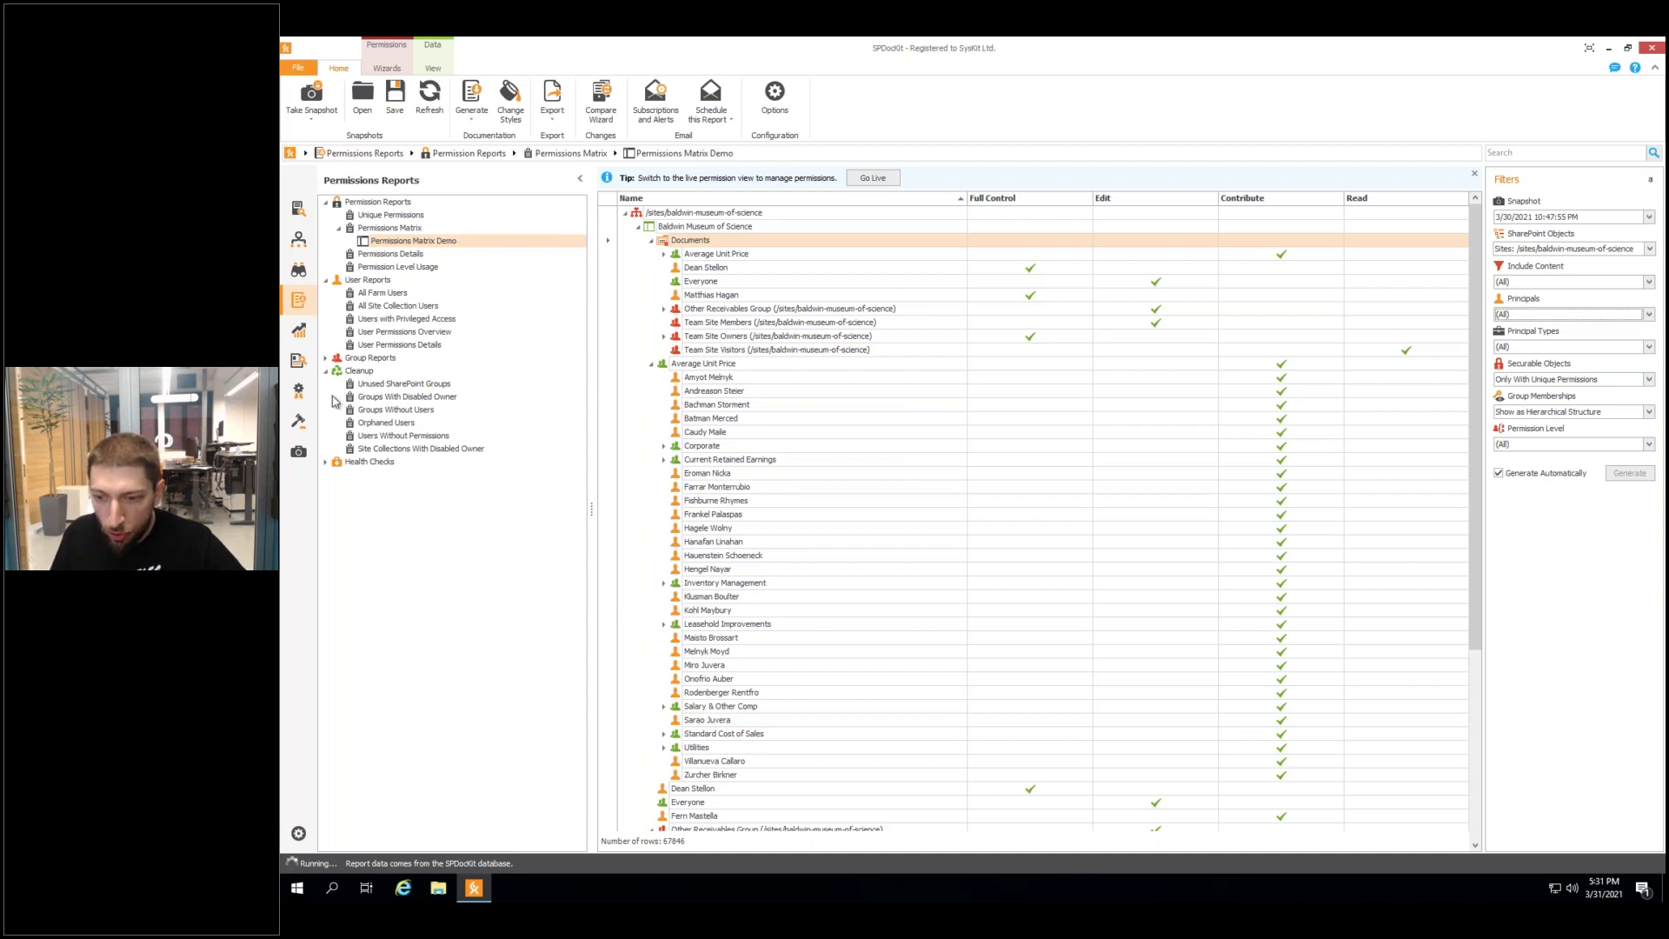
# Filter the Unique Permissions report to the /sites/fourth-coffee-inc site collection in place of /sites/baldwin-museum-of-science.
pyautogui.click(405, 215)
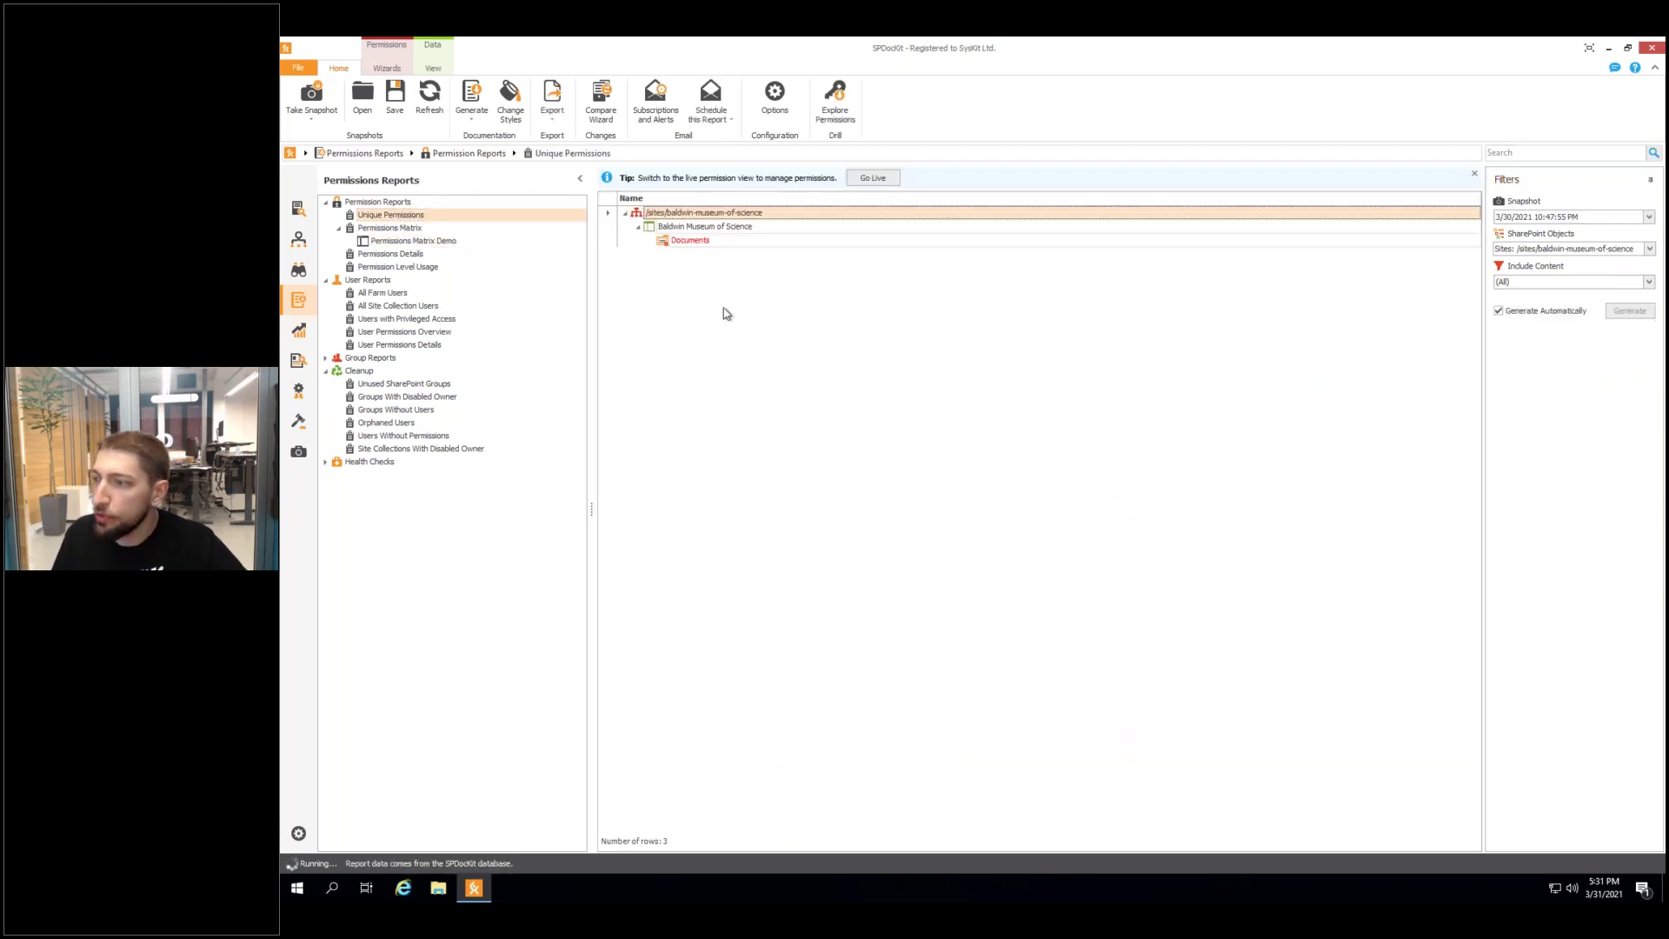
pyautogui.click(1614, 250)
pyautogui.click(1091, 377)
pyautogui.click(1091, 346)
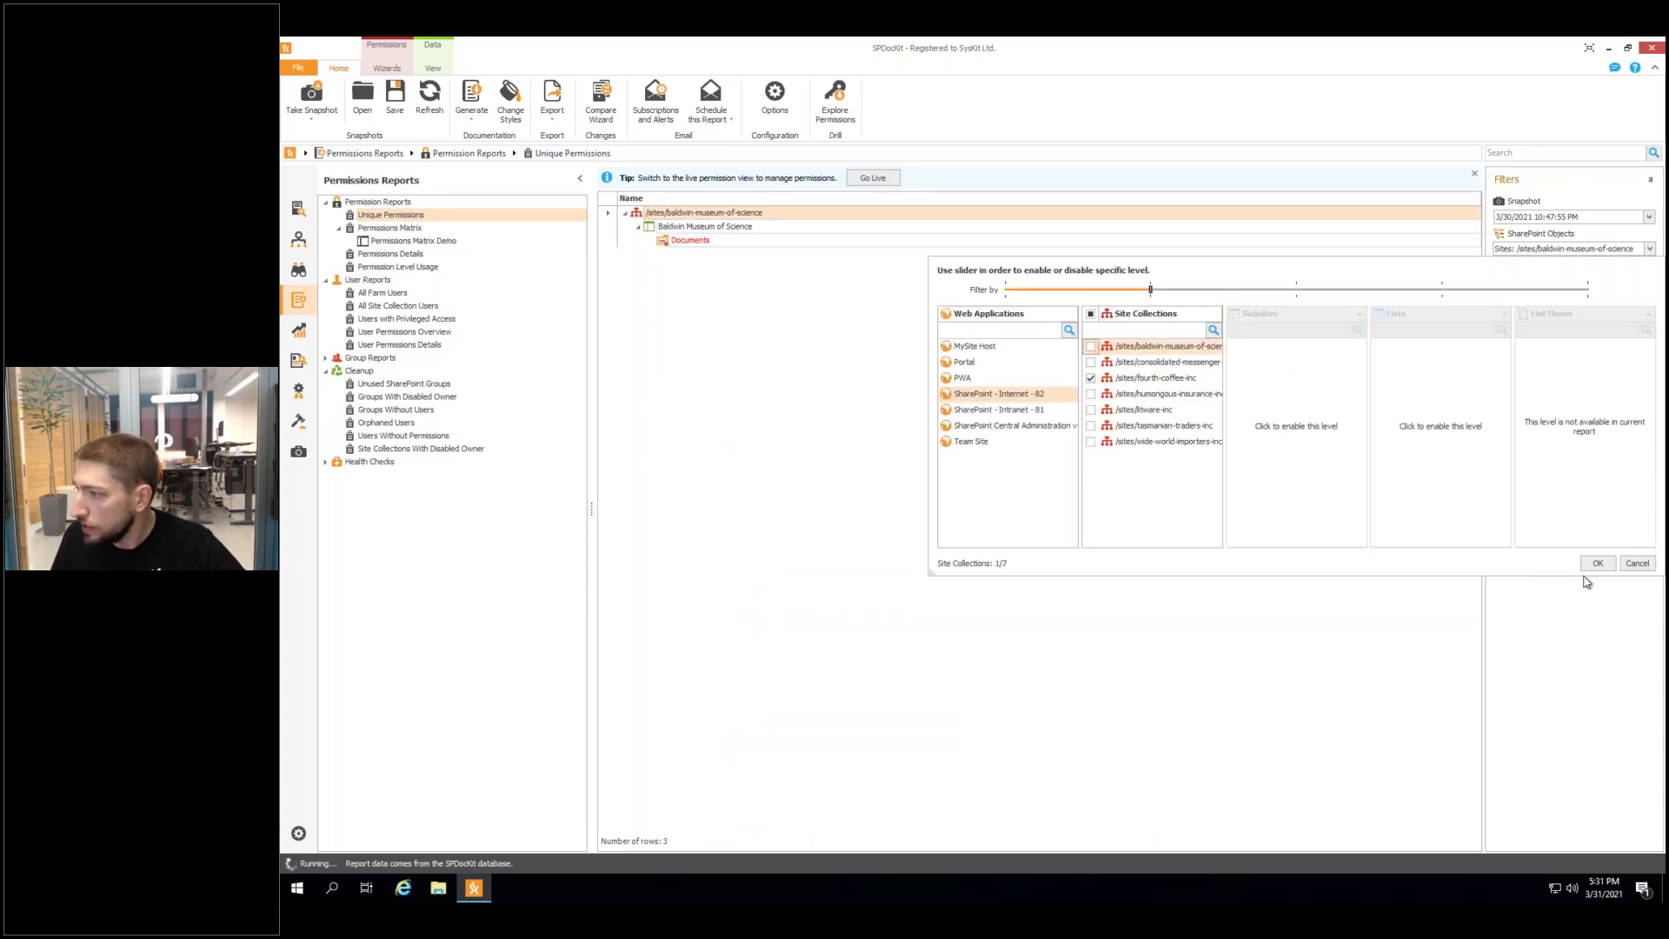
pyautogui.click(1606, 565)
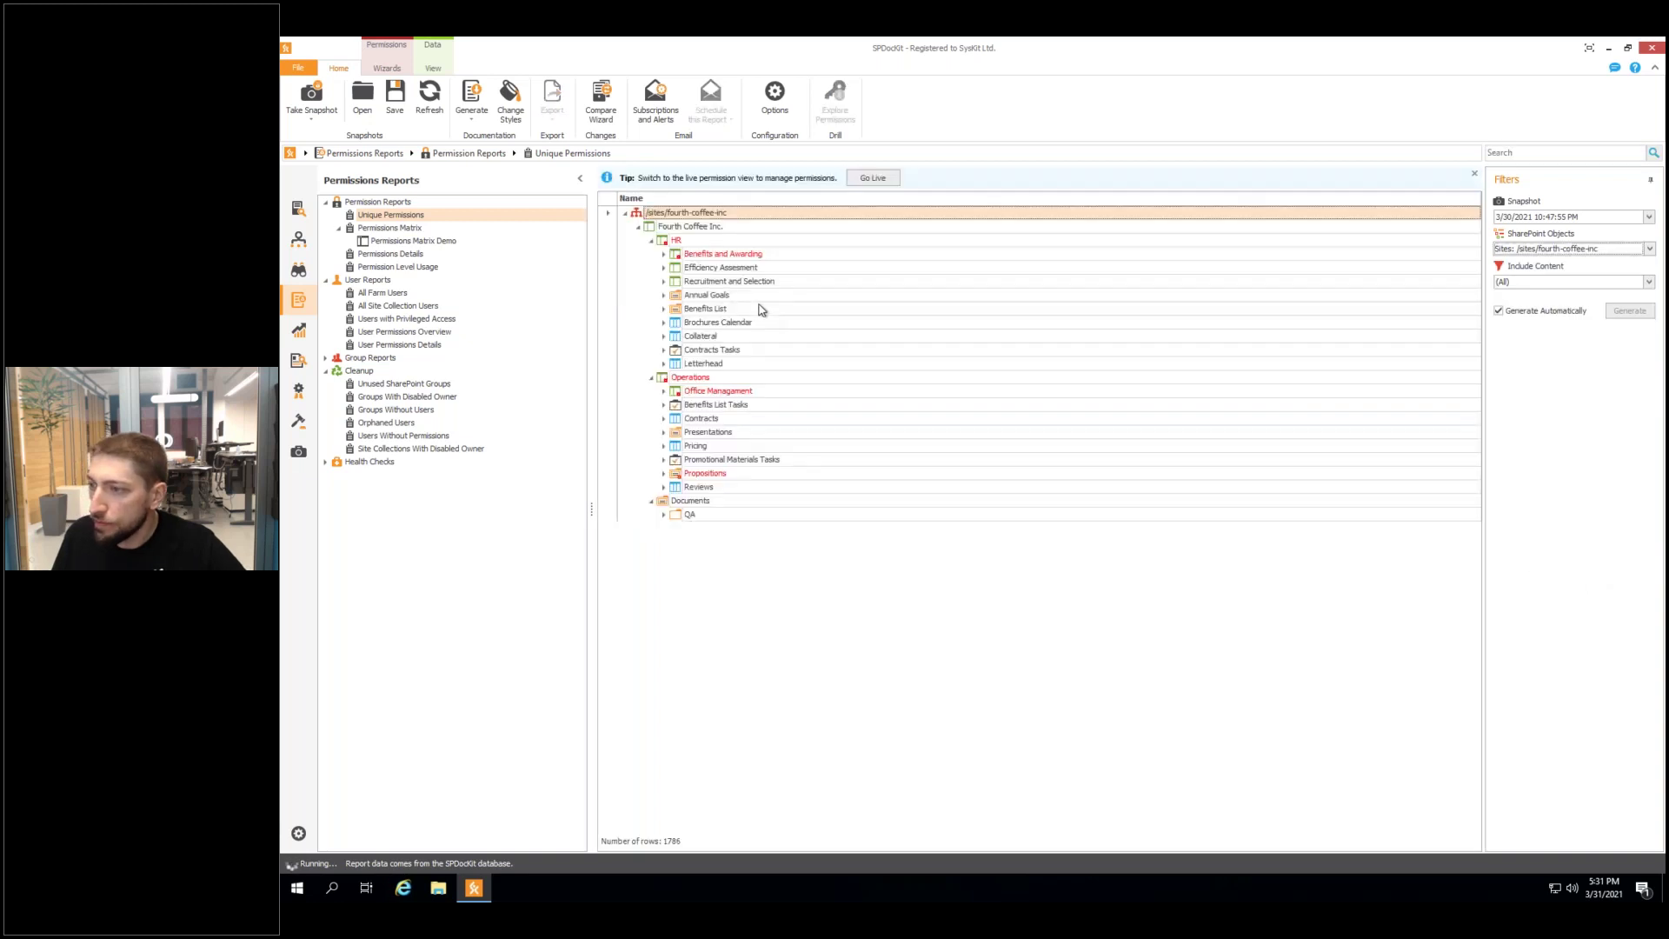
# Expand the Benefits and Awarding subsite in the report and explore the permissions of its Amsterdam subsite.
pyautogui.click(664, 254)
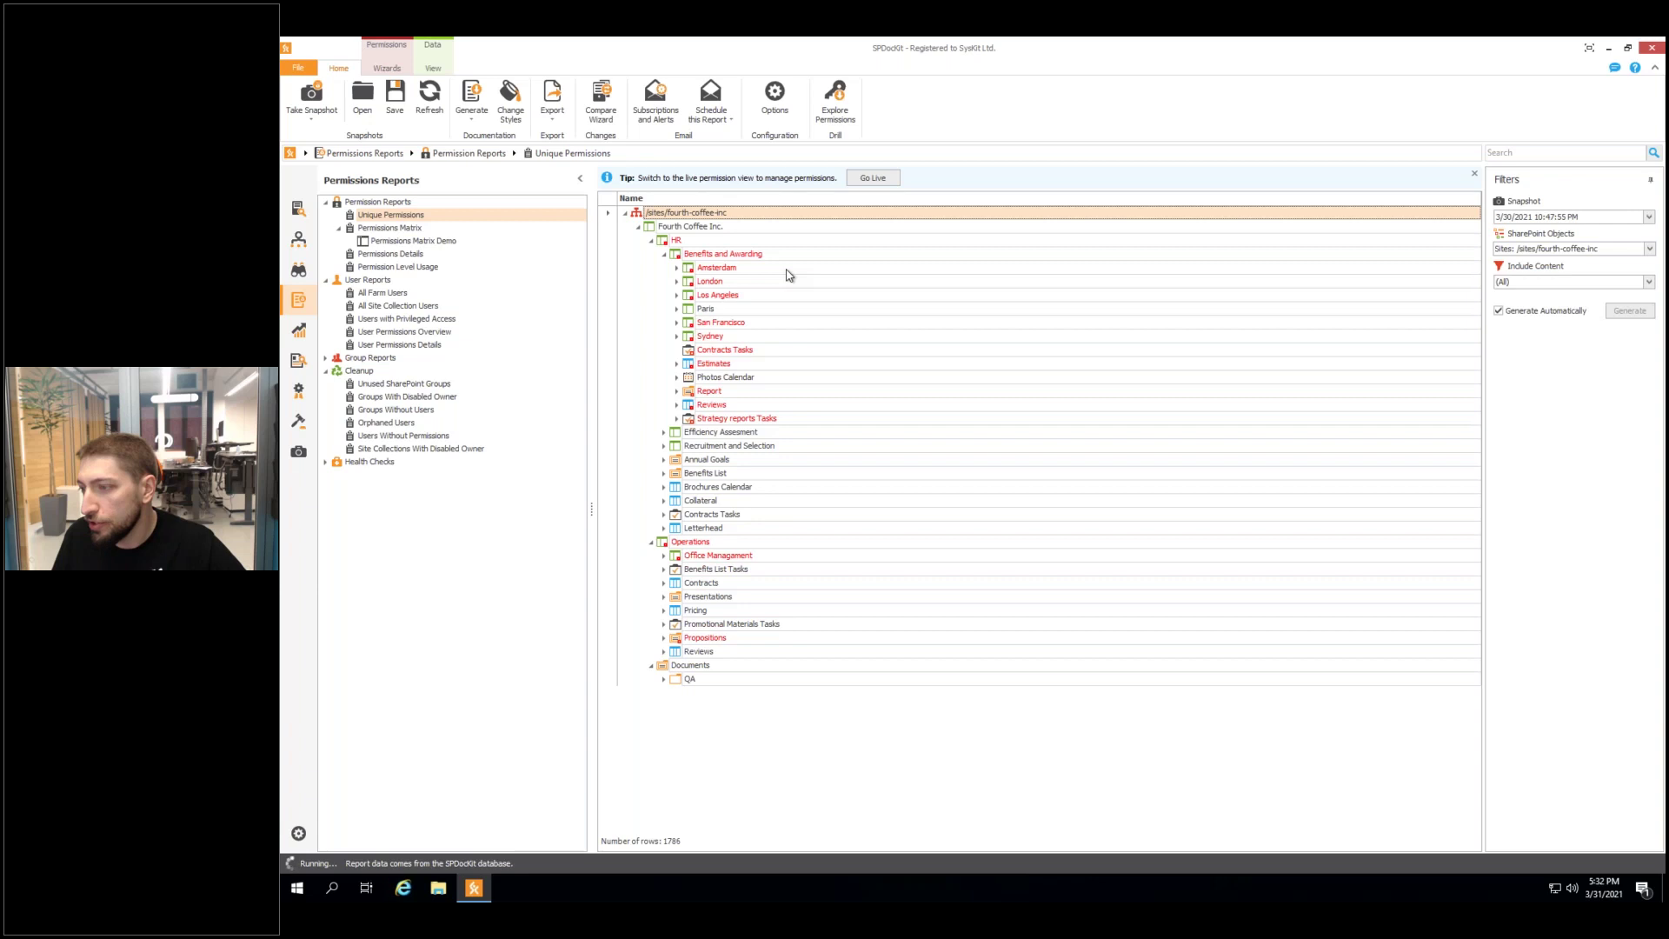
pyautogui.click(728, 271)
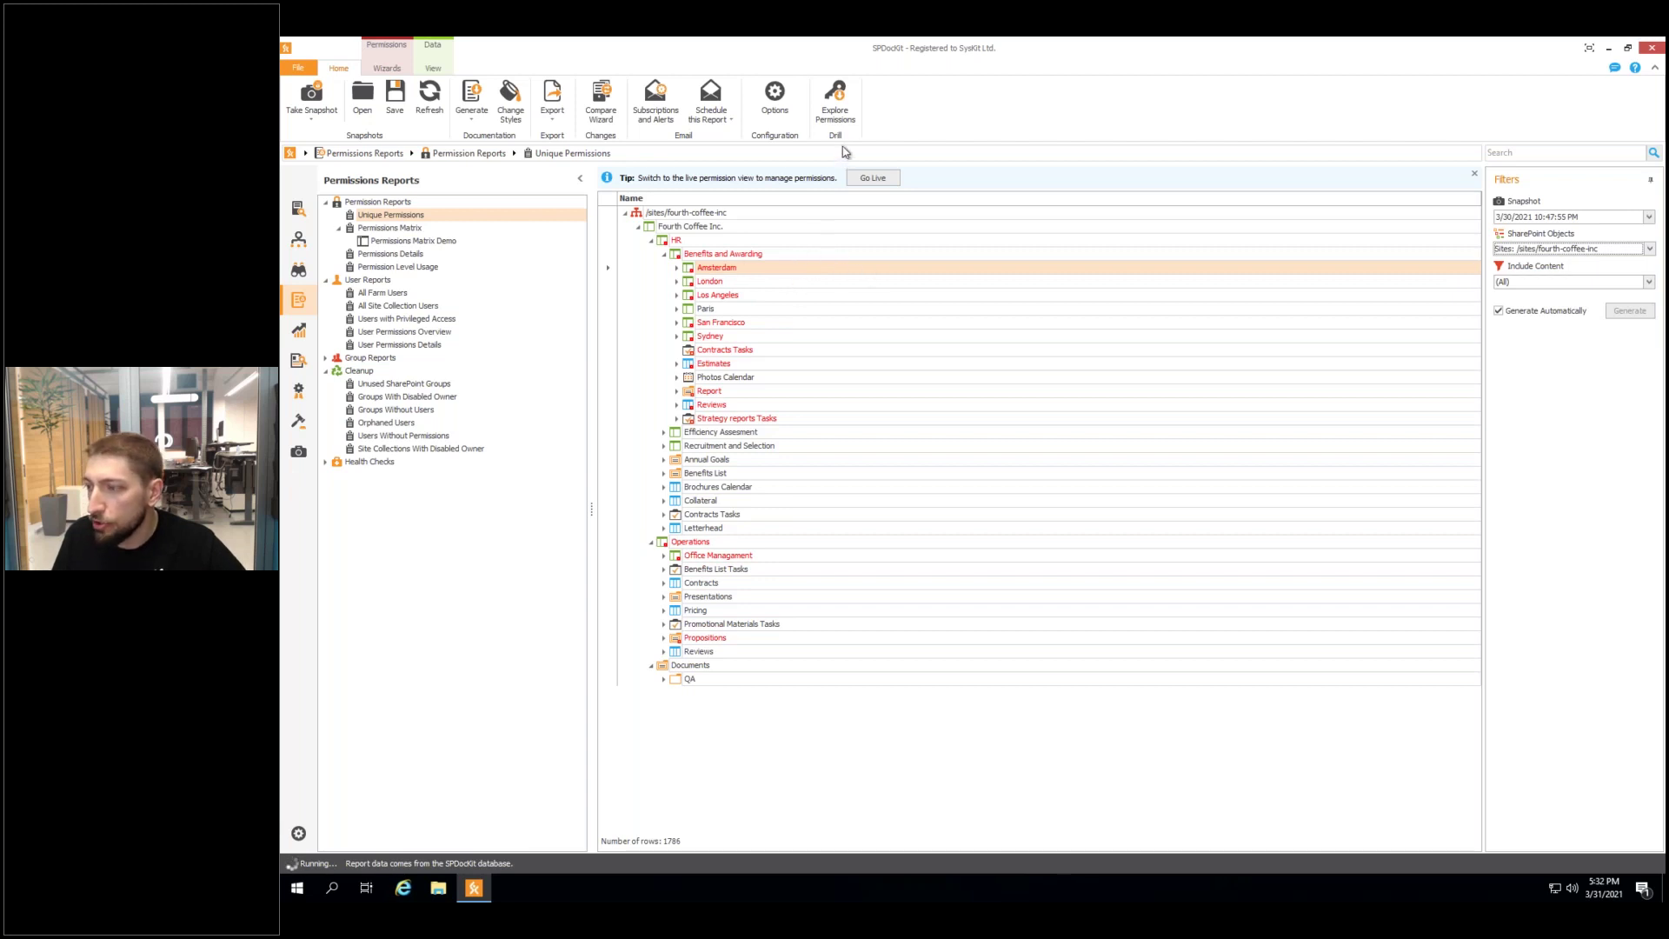
pyautogui.click(836, 98)
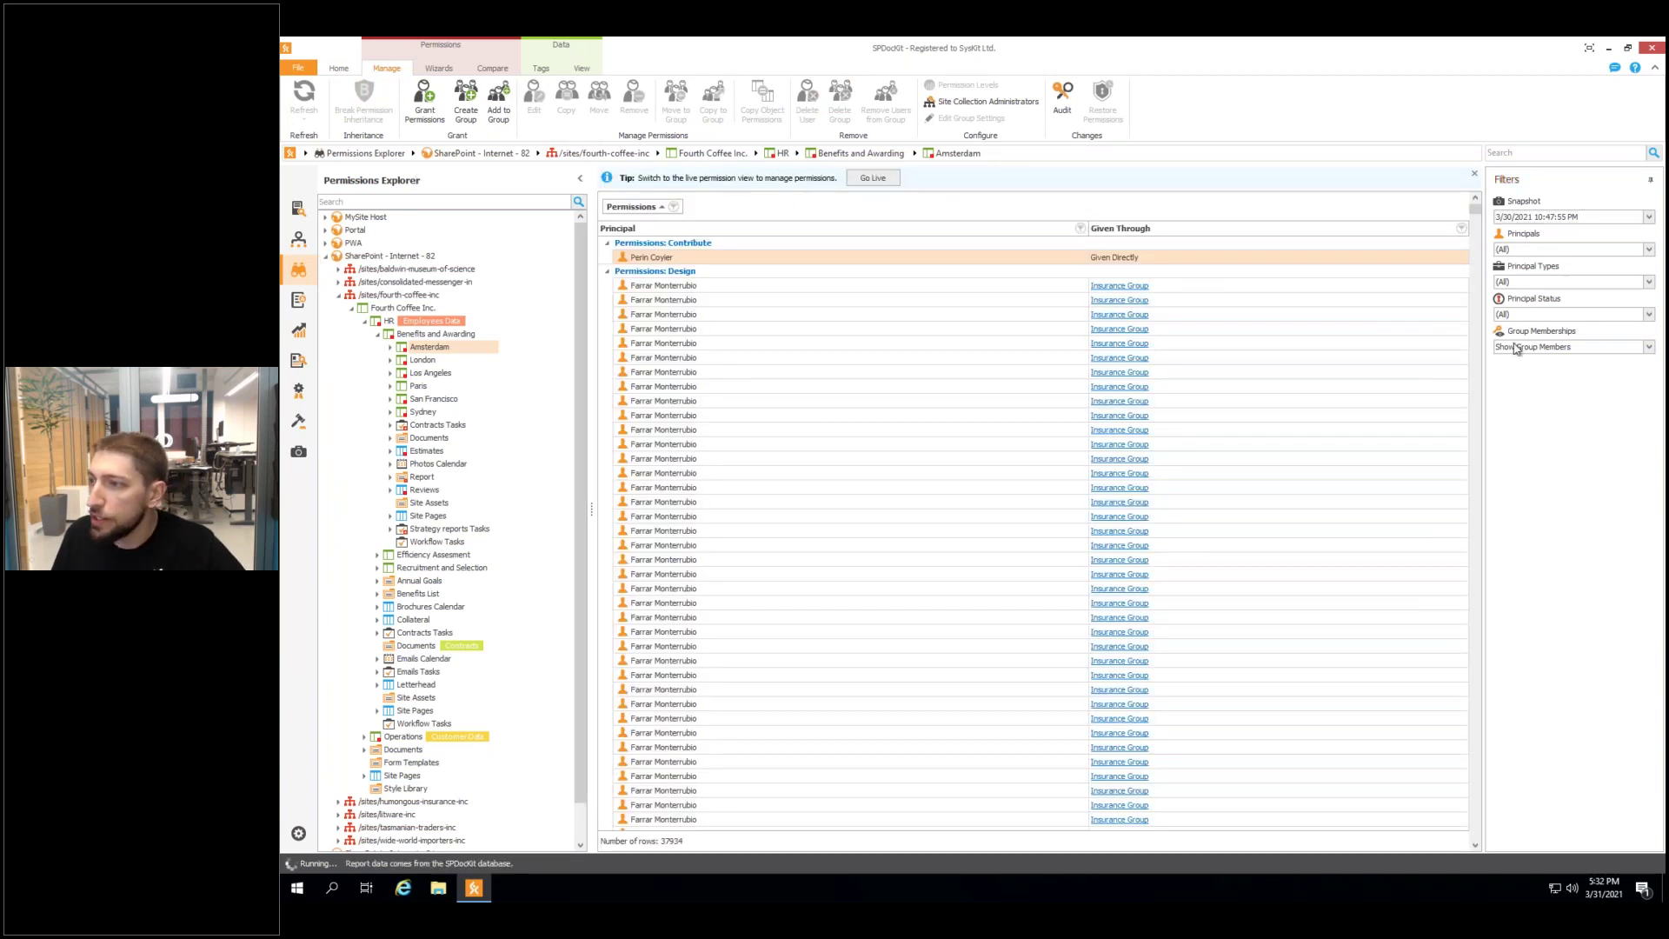
# Return to the permissions reports, open Users with Privileged Access and expand the /sites/fourth-coffee-inc site collection.
pyautogui.click(299, 332)
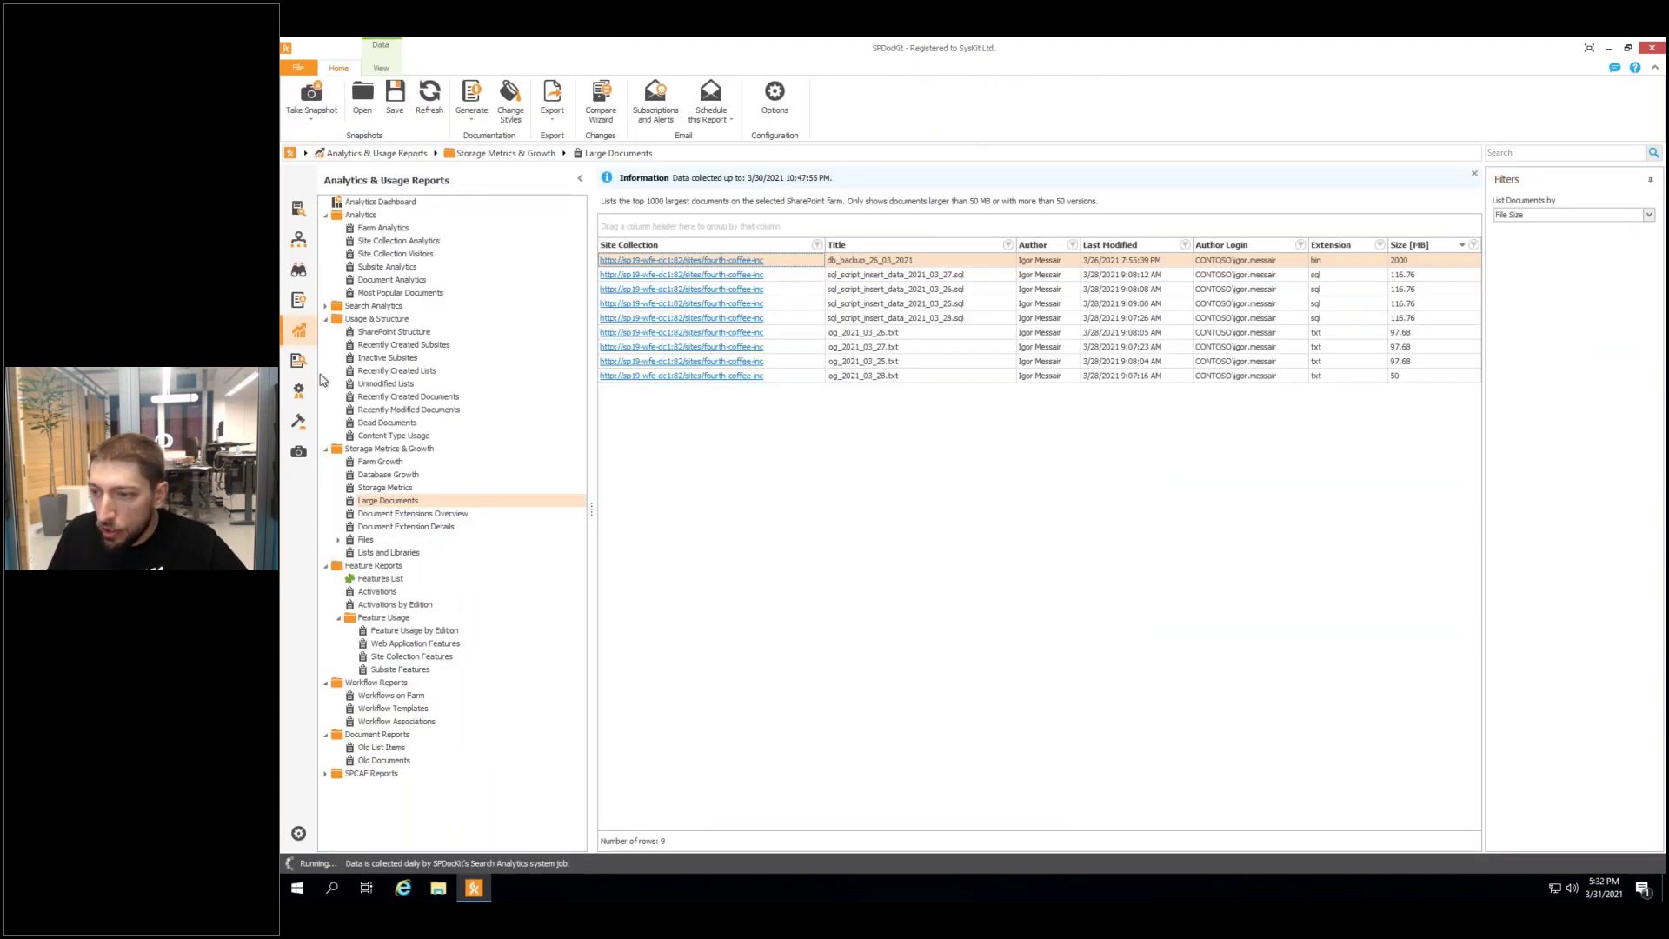
pyautogui.click(298, 360)
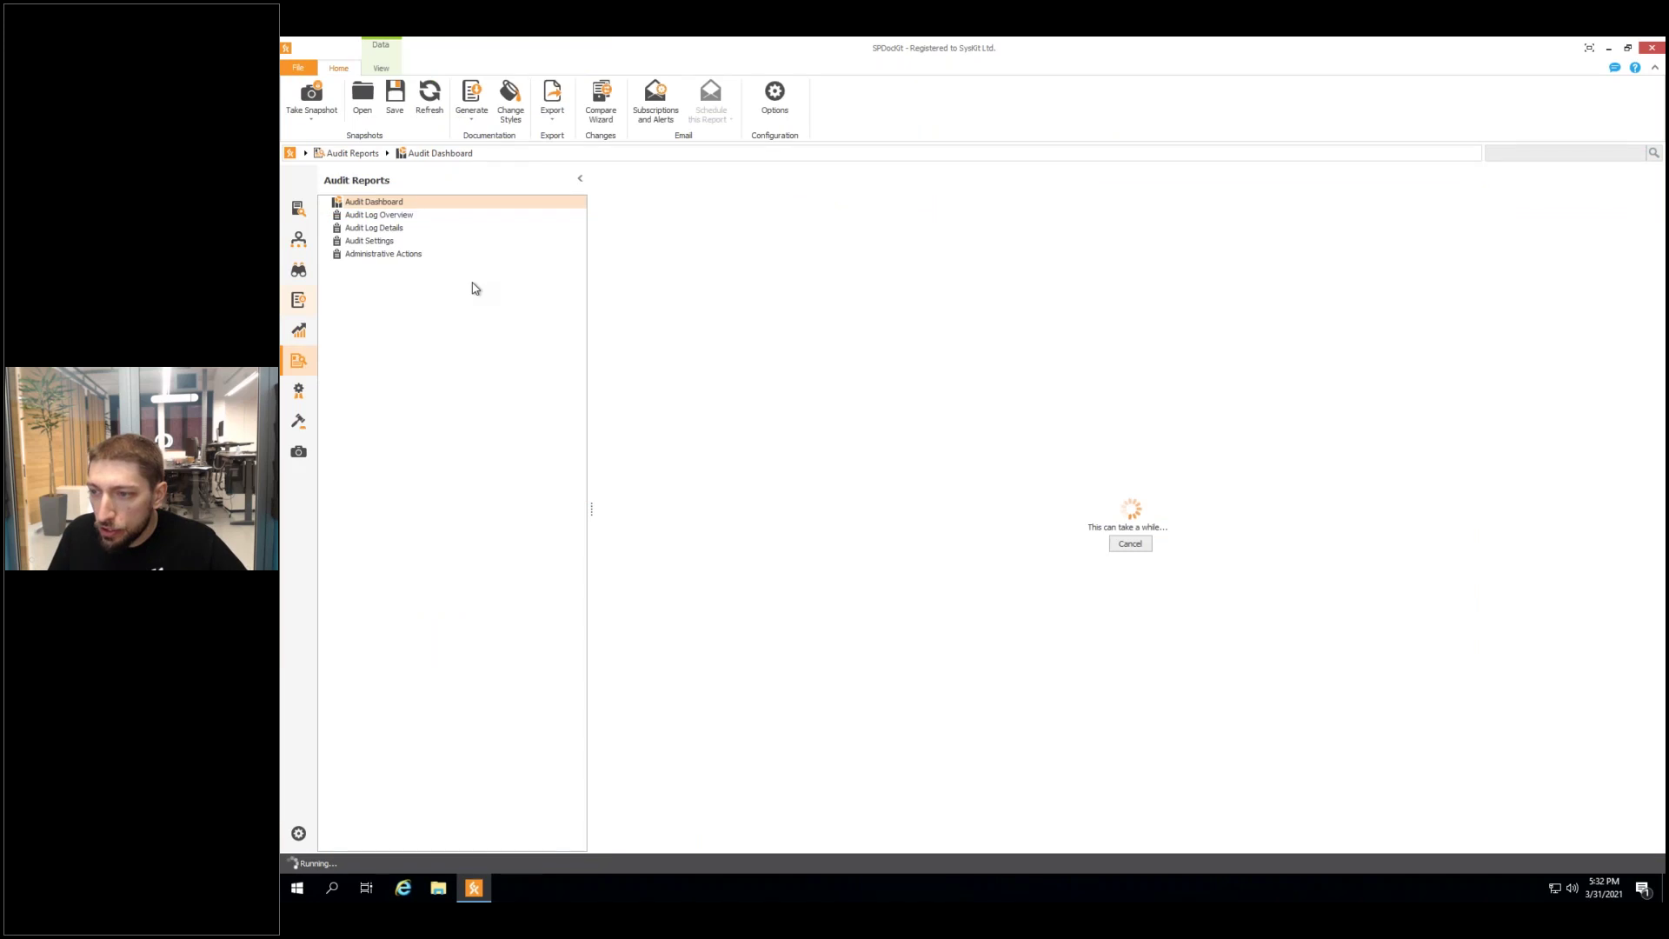
pyautogui.click(298, 300)
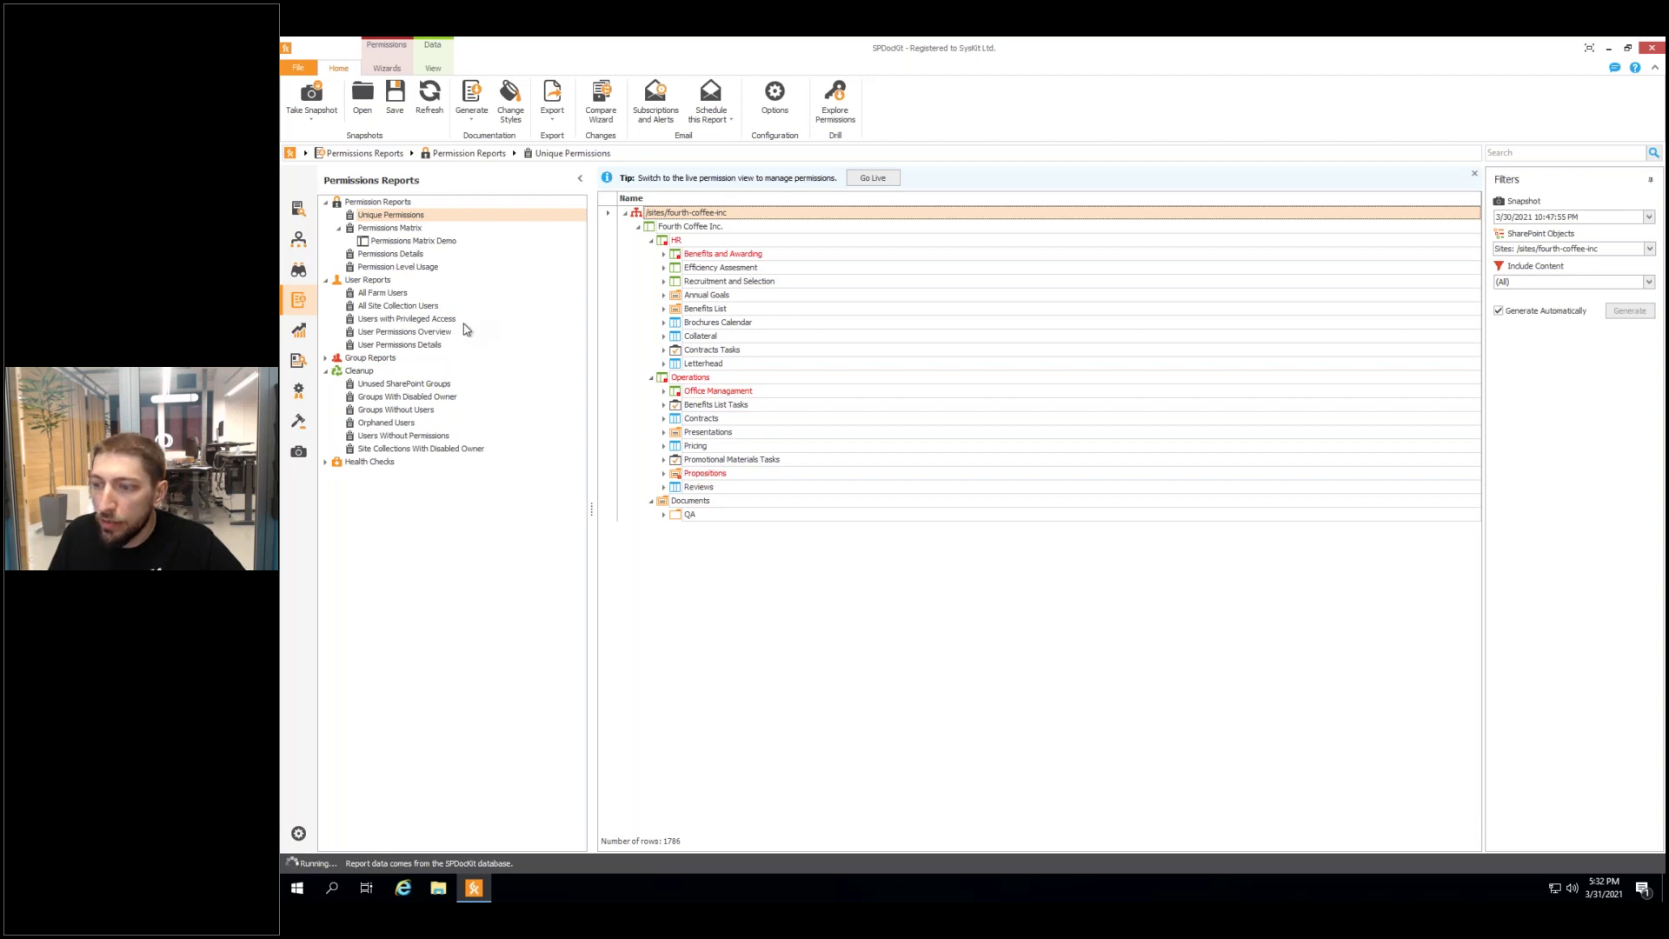
pyautogui.click(391, 320)
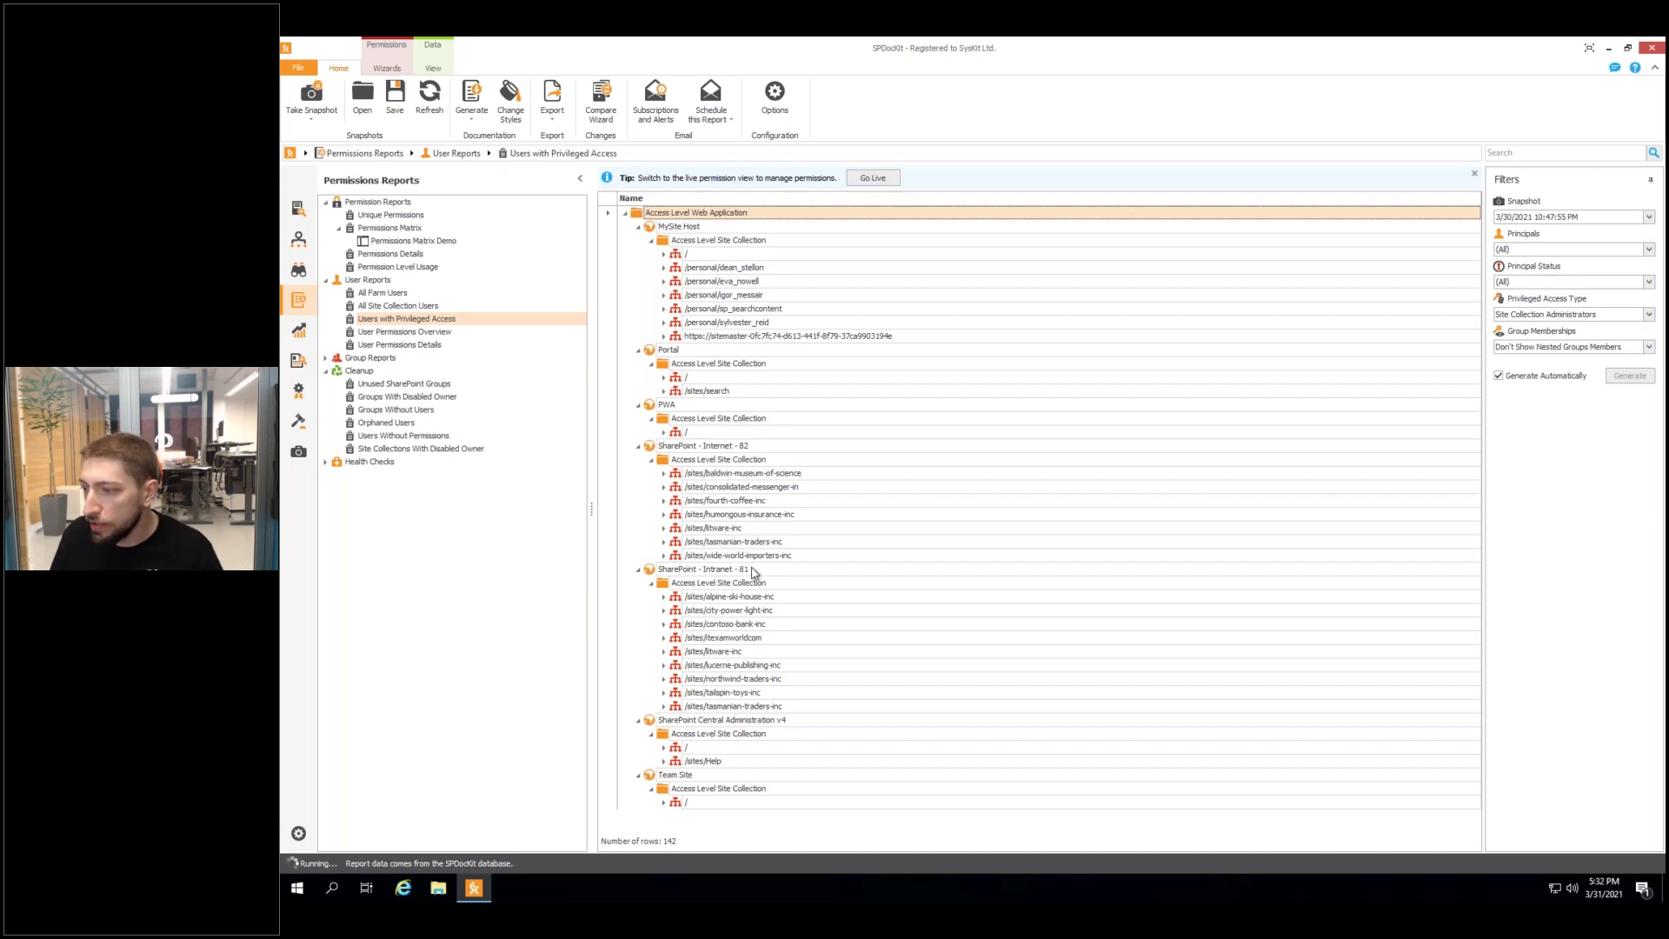
pyautogui.click(664, 501)
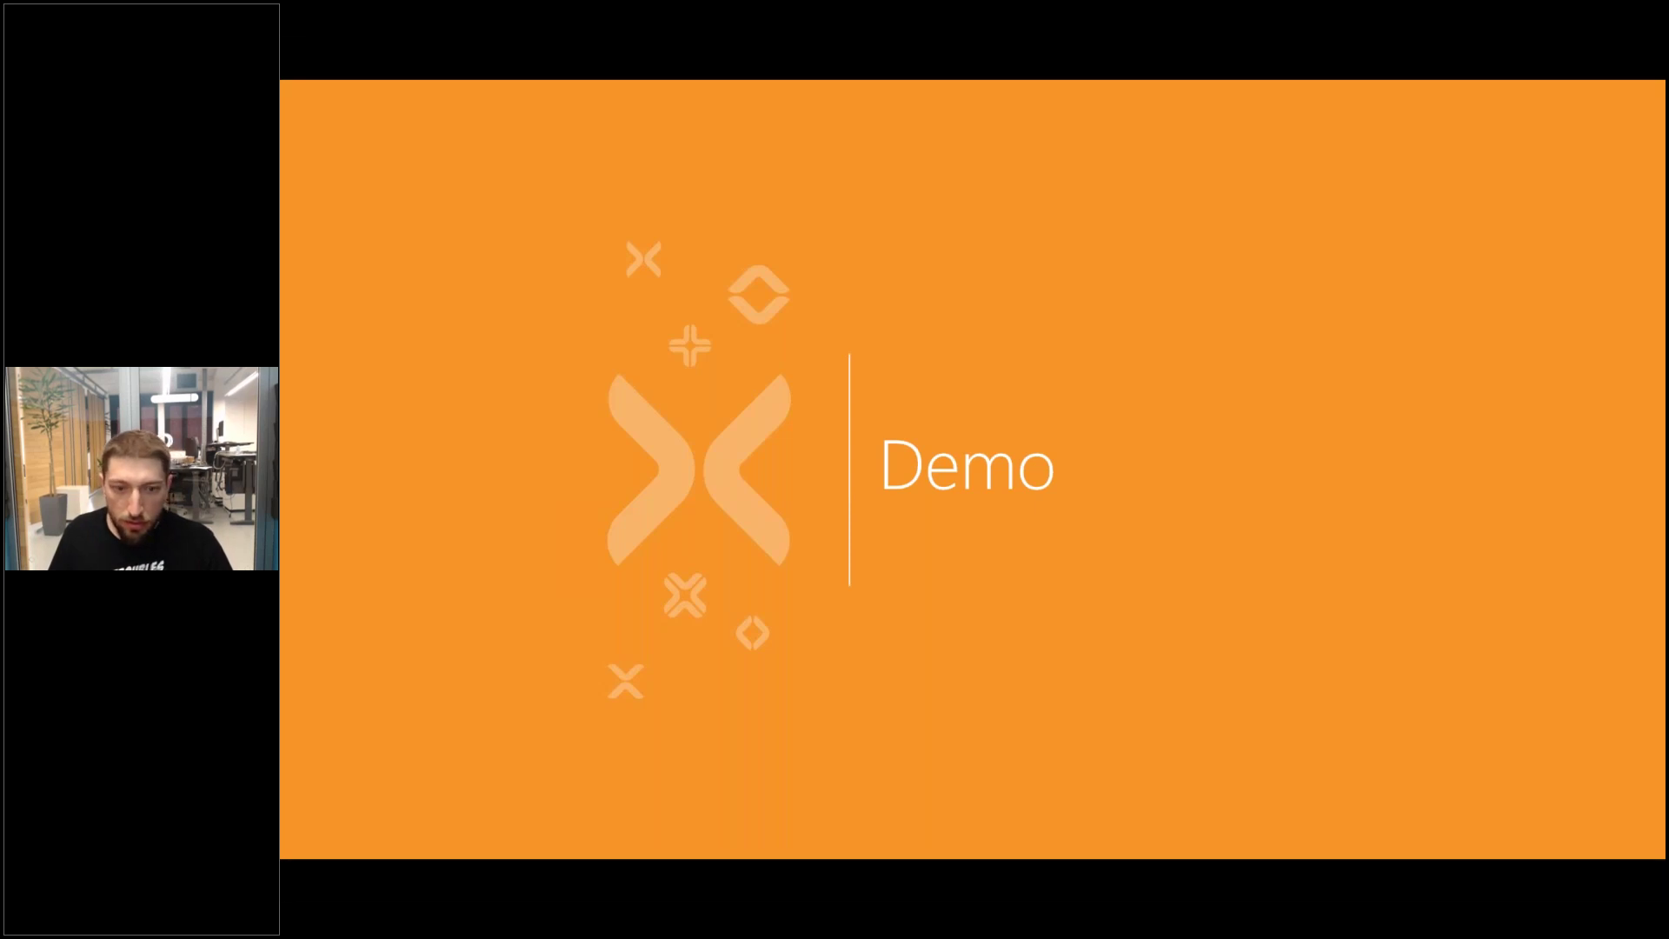
# Switch to the slide presentation and advance to the After Upgrade slide.
pyautogui.press('Right')
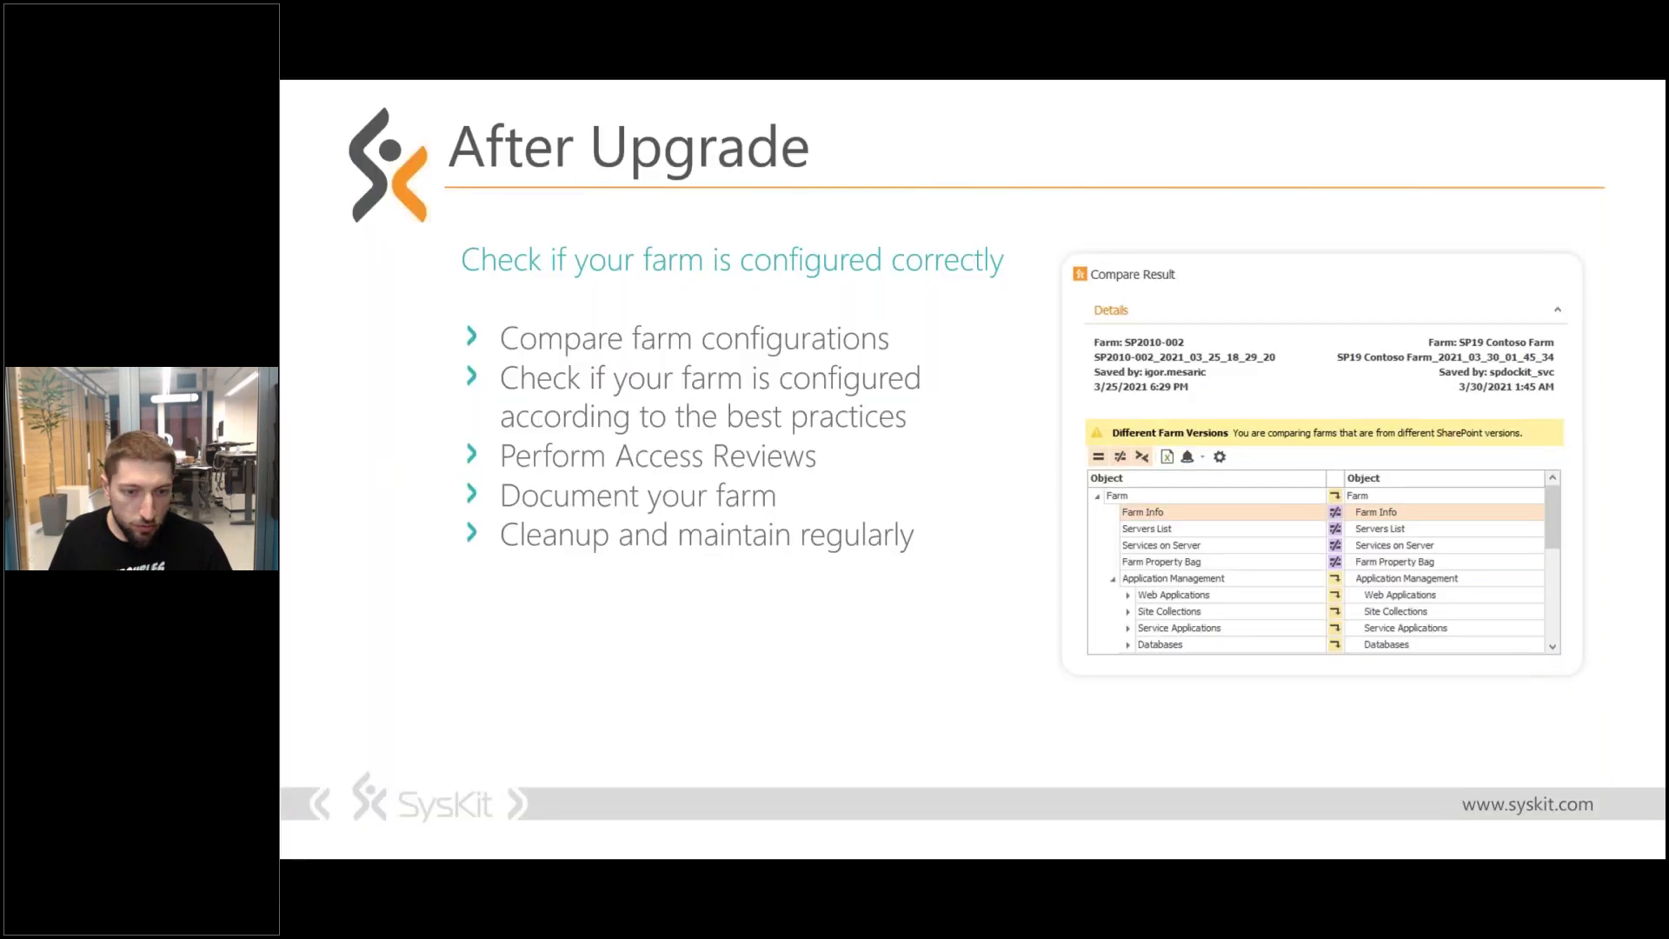
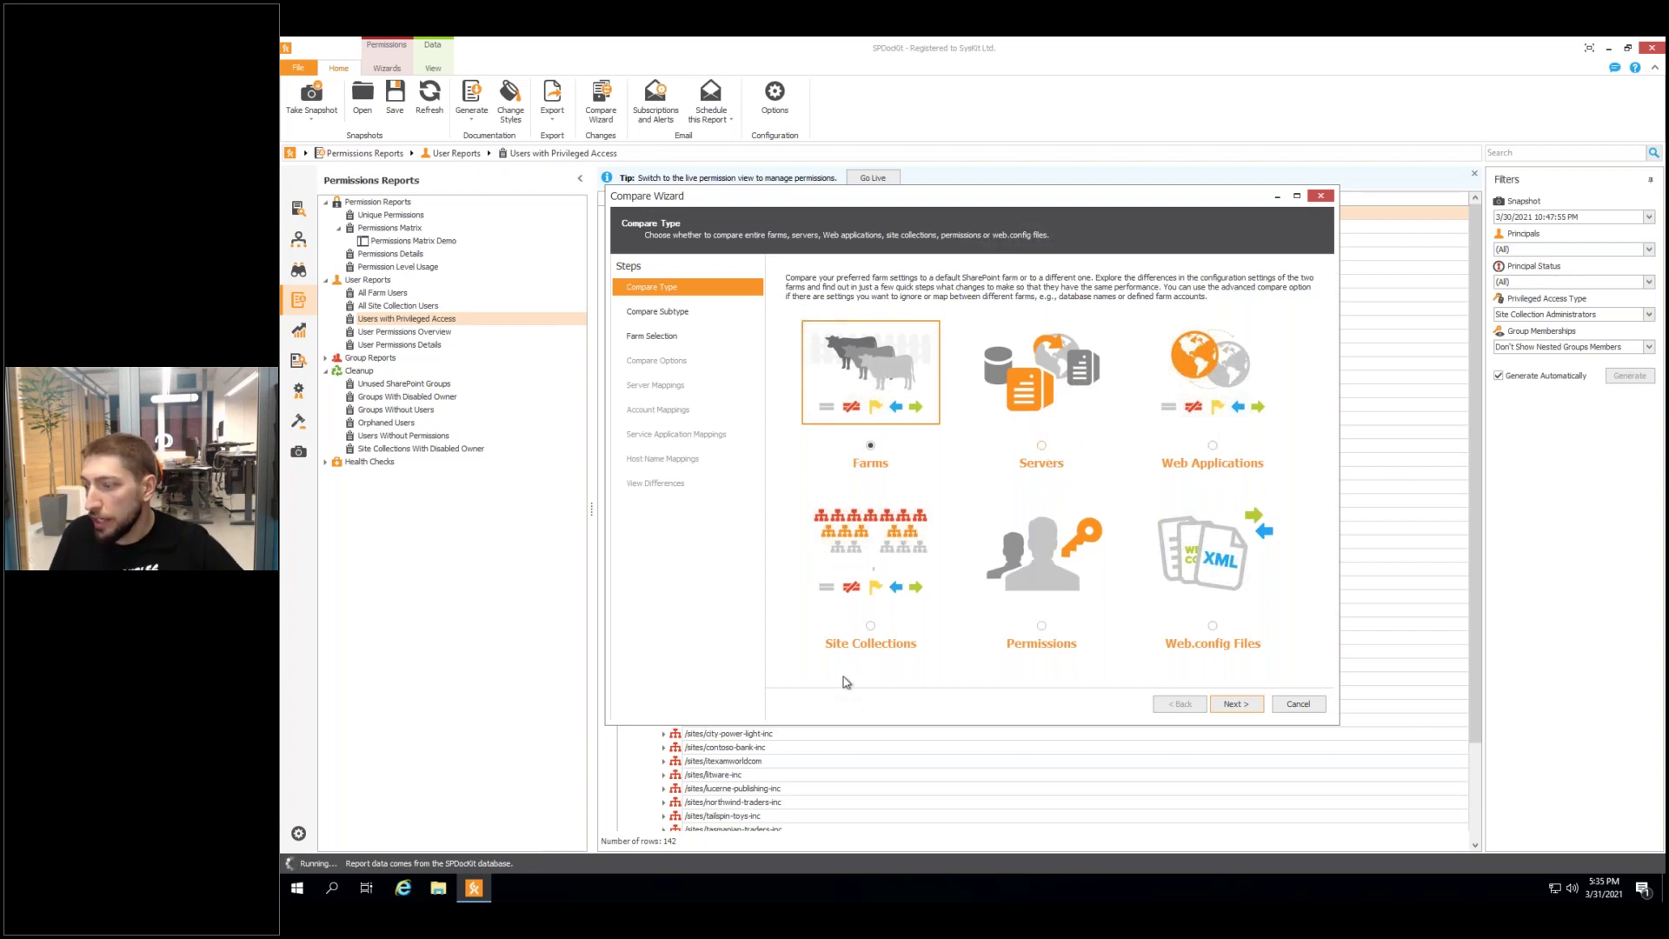
# Set up the Compare Wizard for a farm comparison between two different farms.
pyautogui.click(1260, 706)
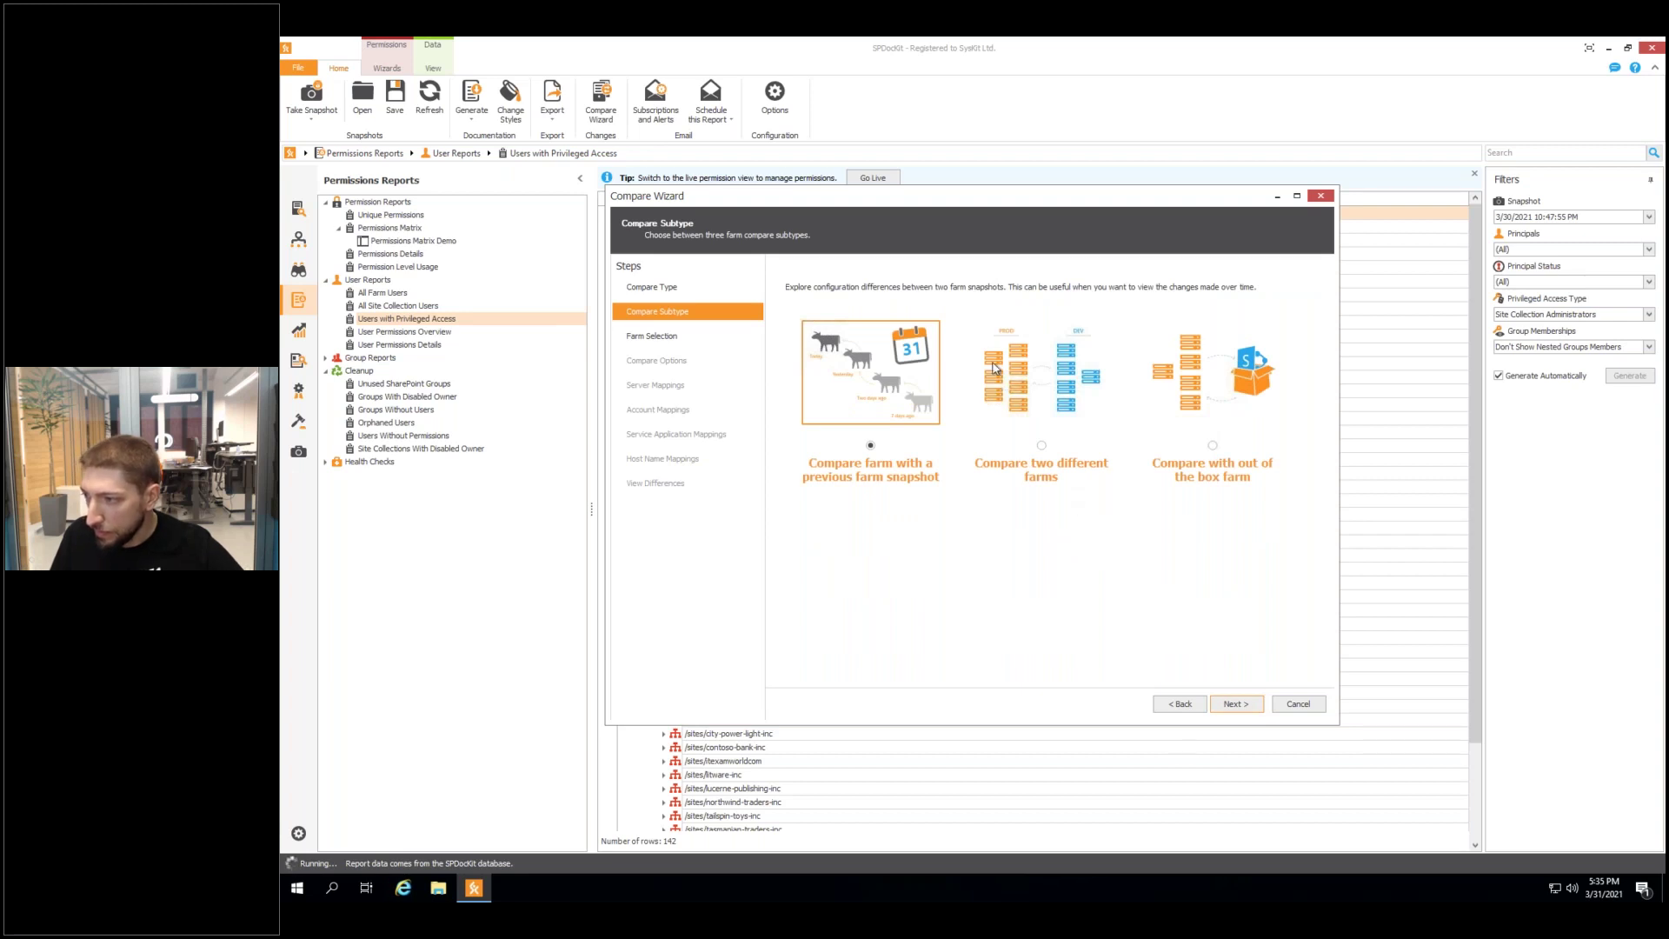
pyautogui.click(1040, 446)
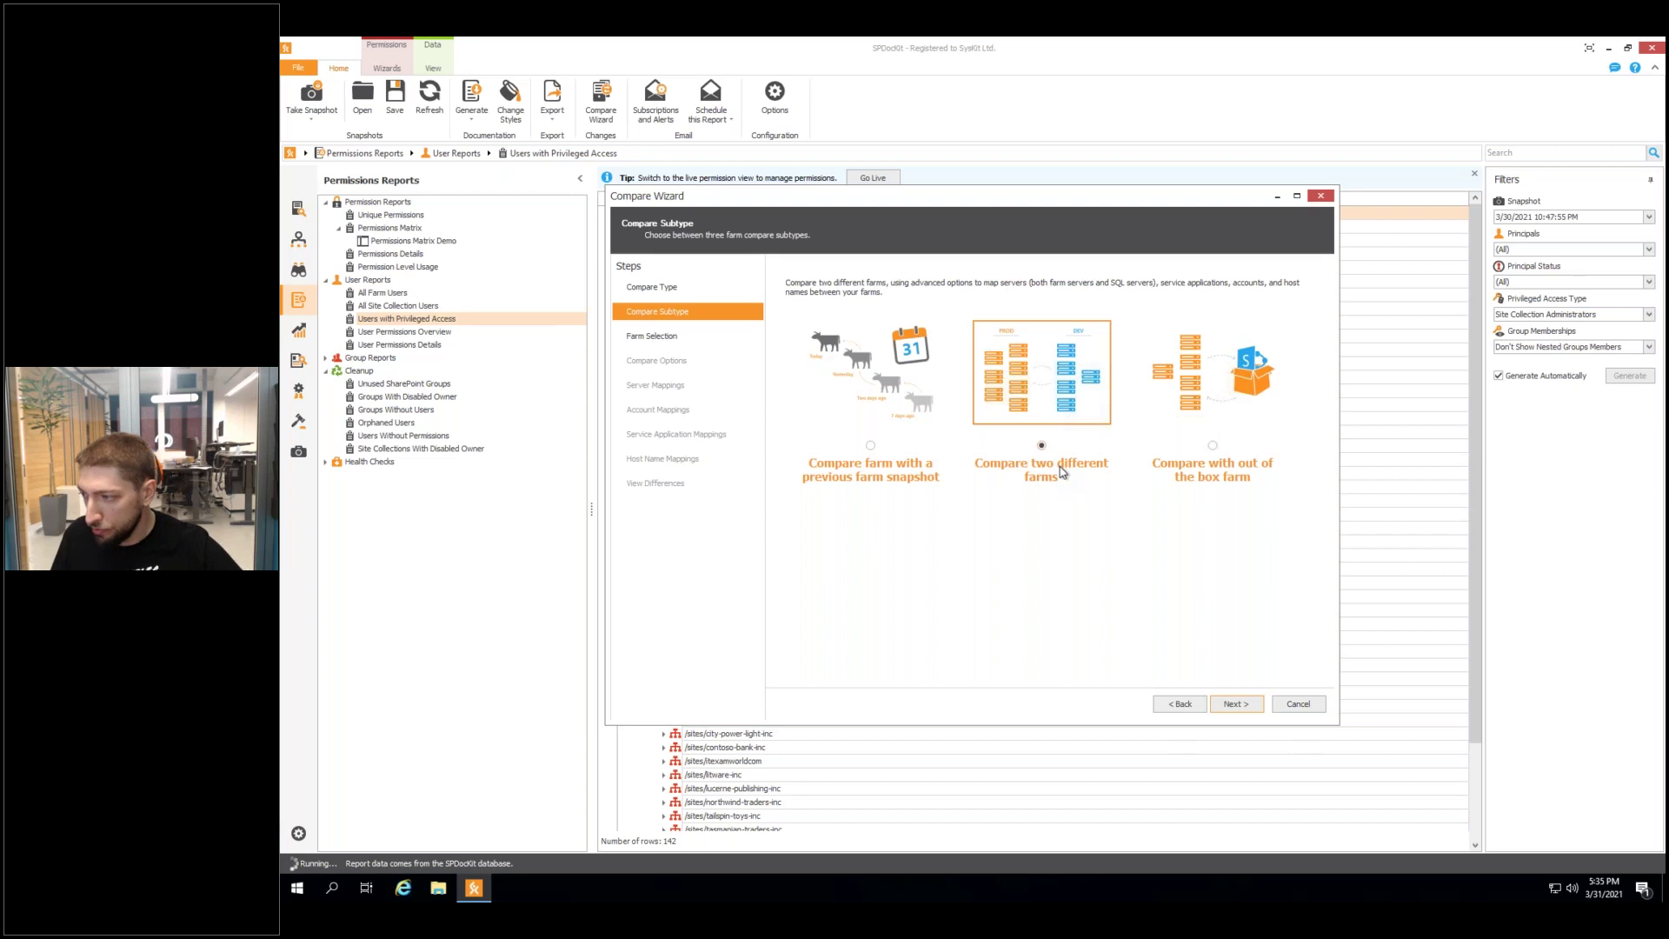
pyautogui.click(1241, 706)
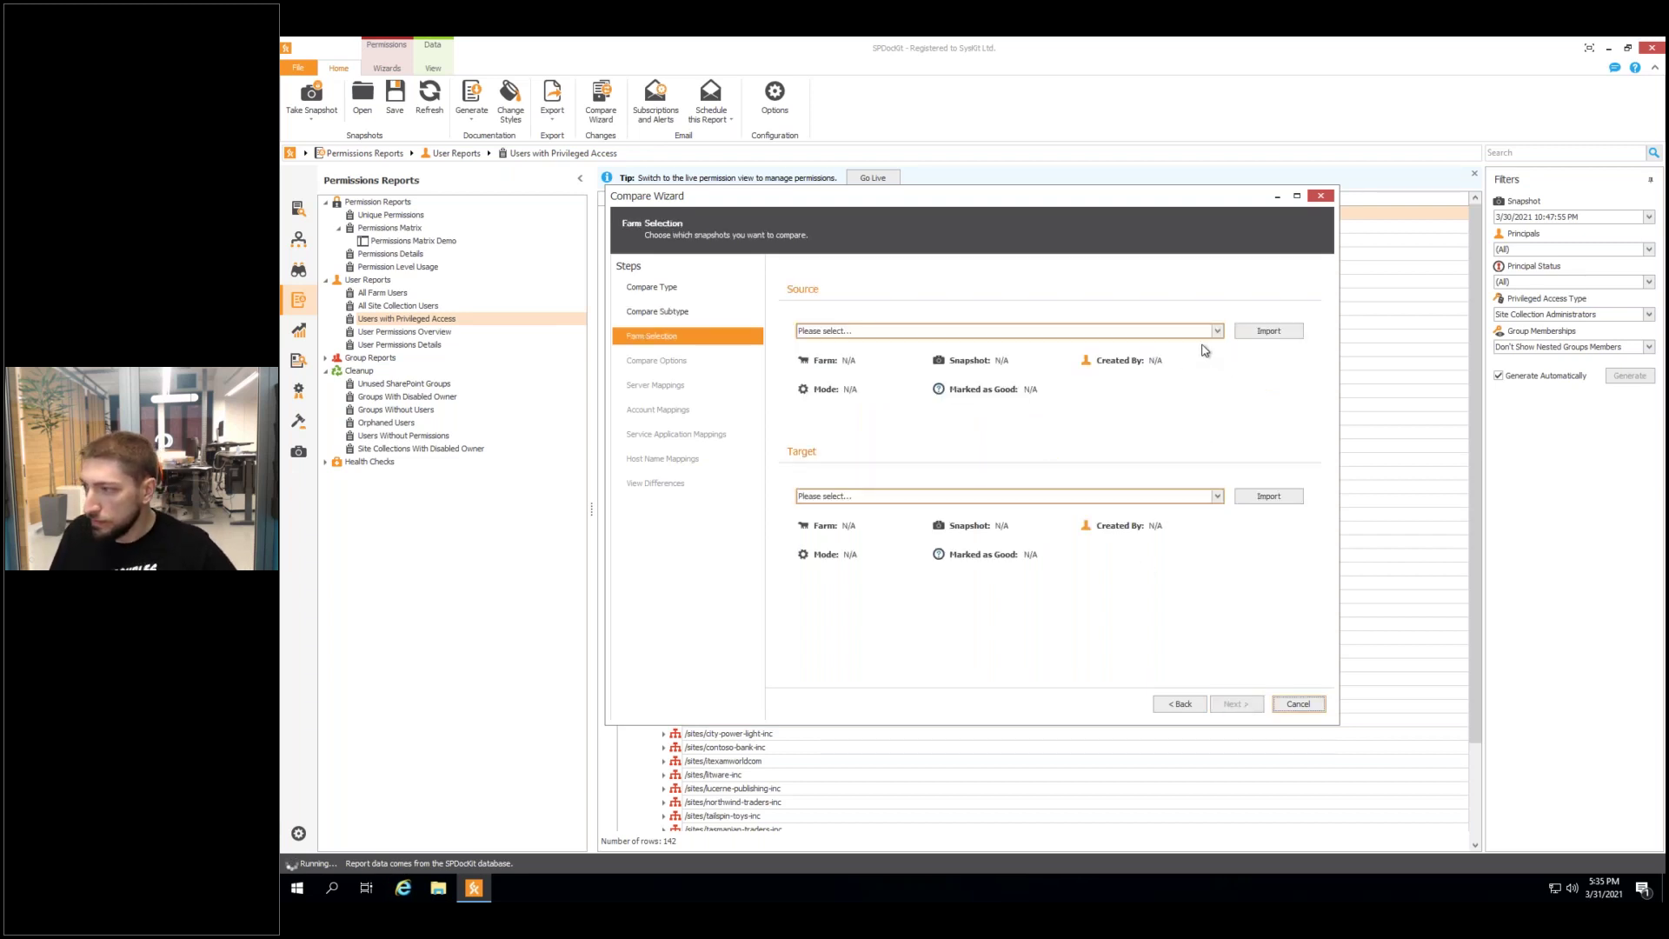
# Choose the SP2010-002 snapshot of 3/25/2021 as source and the SP19 Contoso Farm snapshot of 3/30/2021 10:47 PM as target, and proceed to the compare options.
pyautogui.click(1216, 332)
pyautogui.moveTo(1219, 358); pyautogui.dragTo(1220, 532)
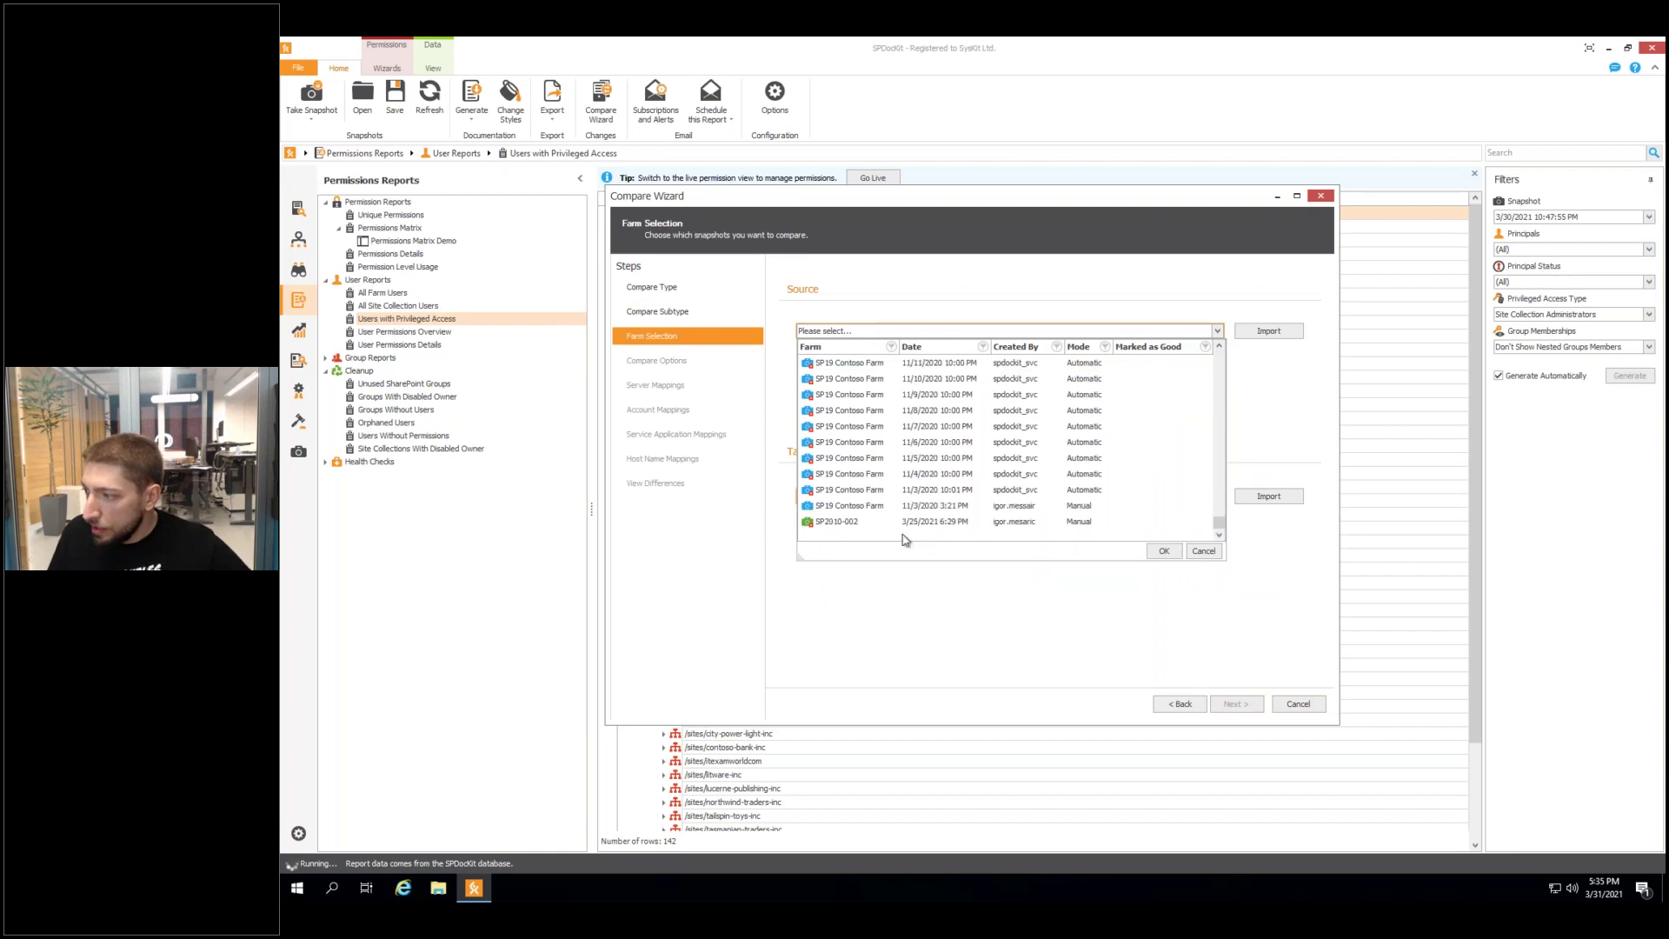
pyautogui.click(846, 522)
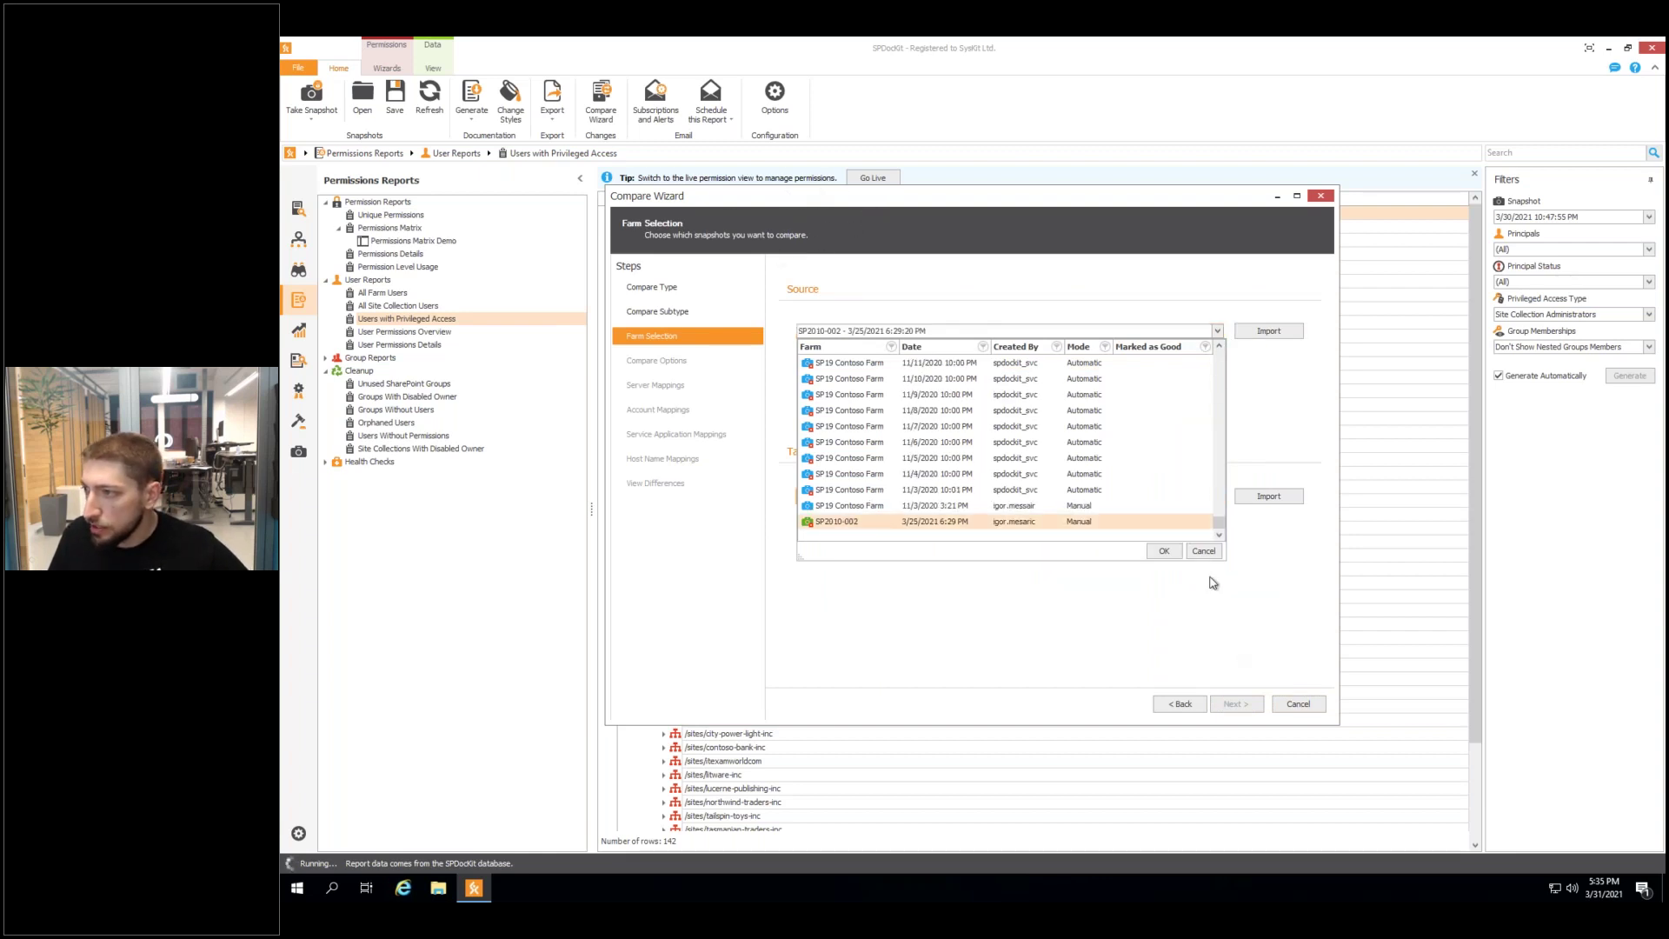
pyautogui.click(1163, 553)
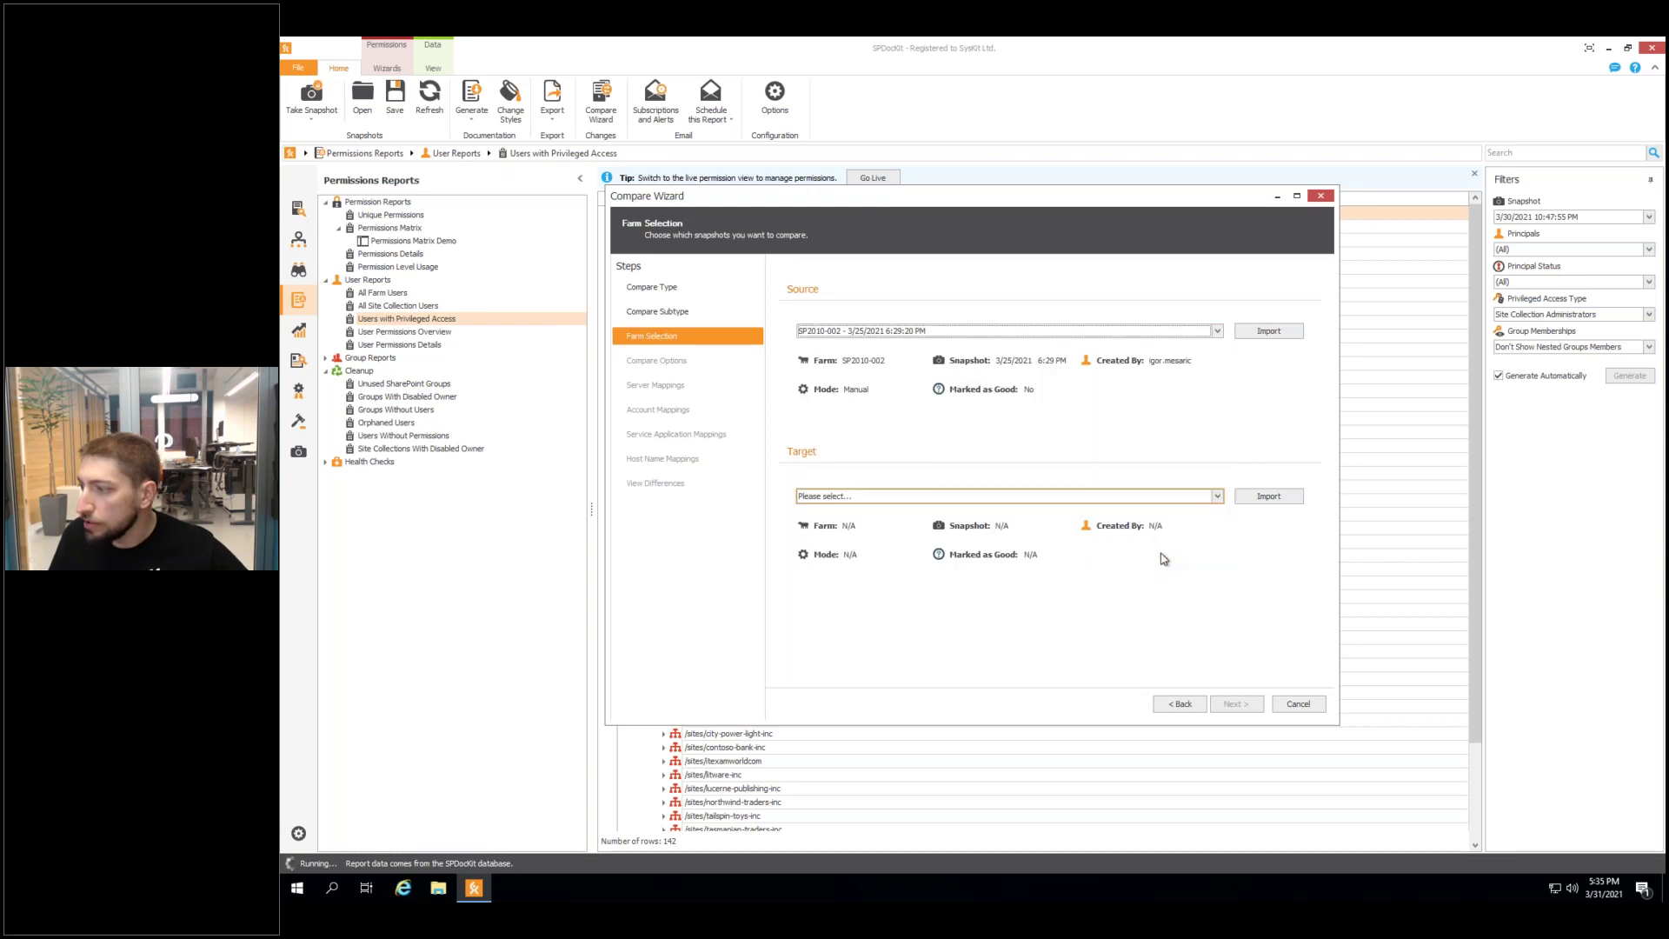
pyautogui.click(1217, 497)
pyautogui.click(887, 545)
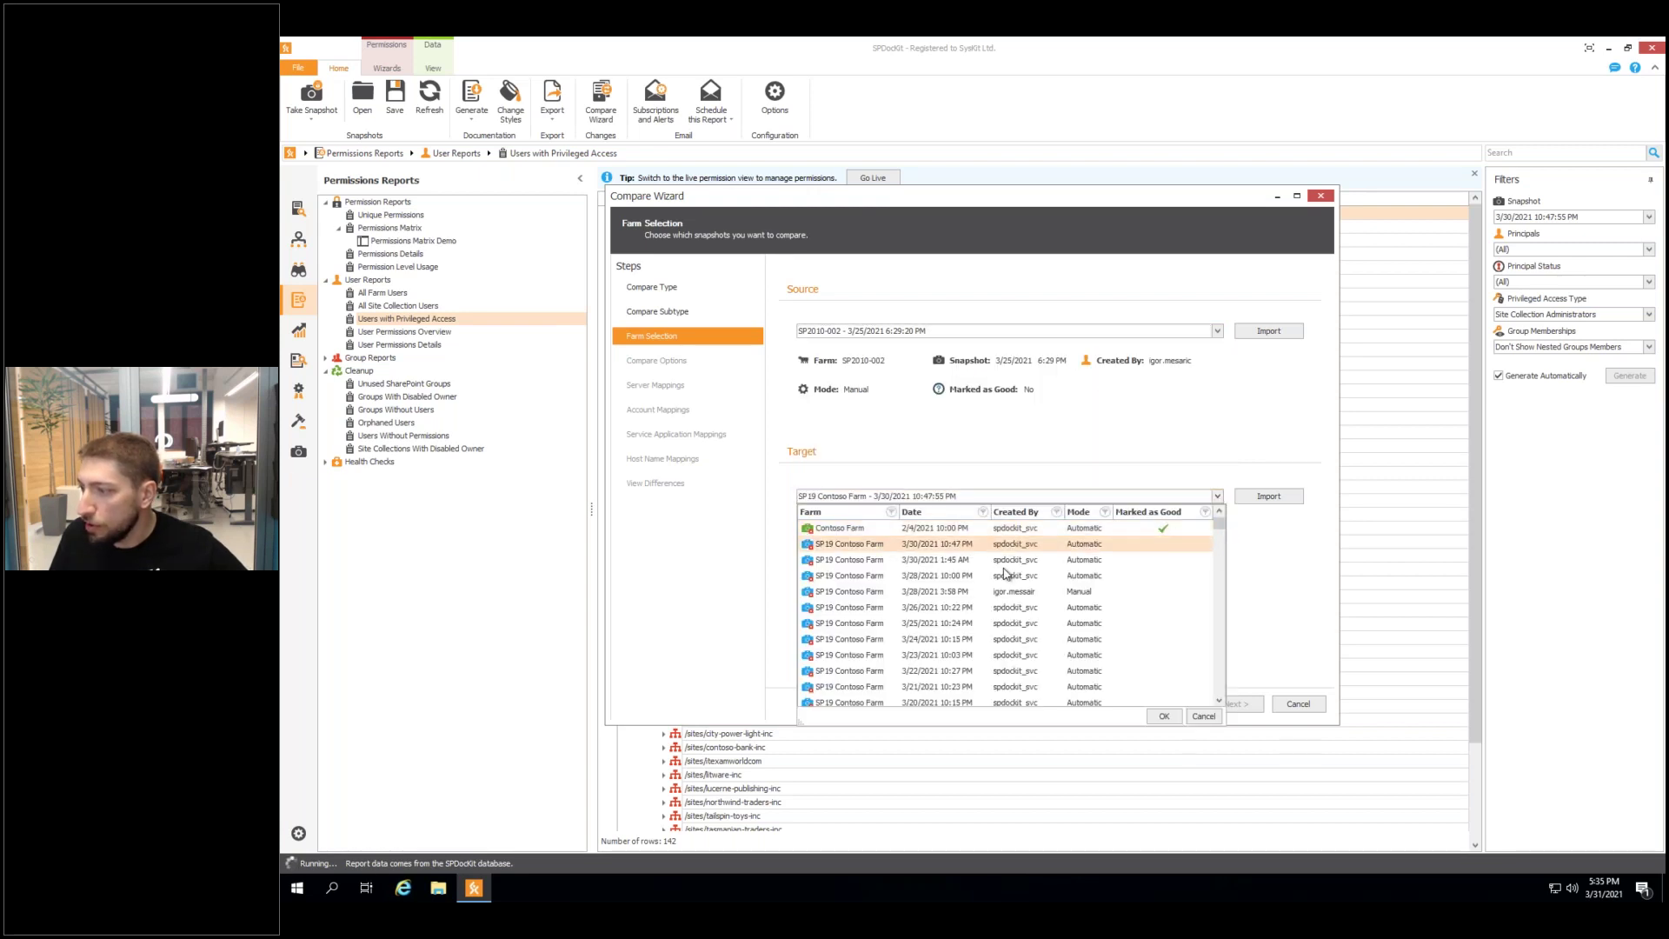
pyautogui.click(1174, 718)
pyautogui.click(1238, 705)
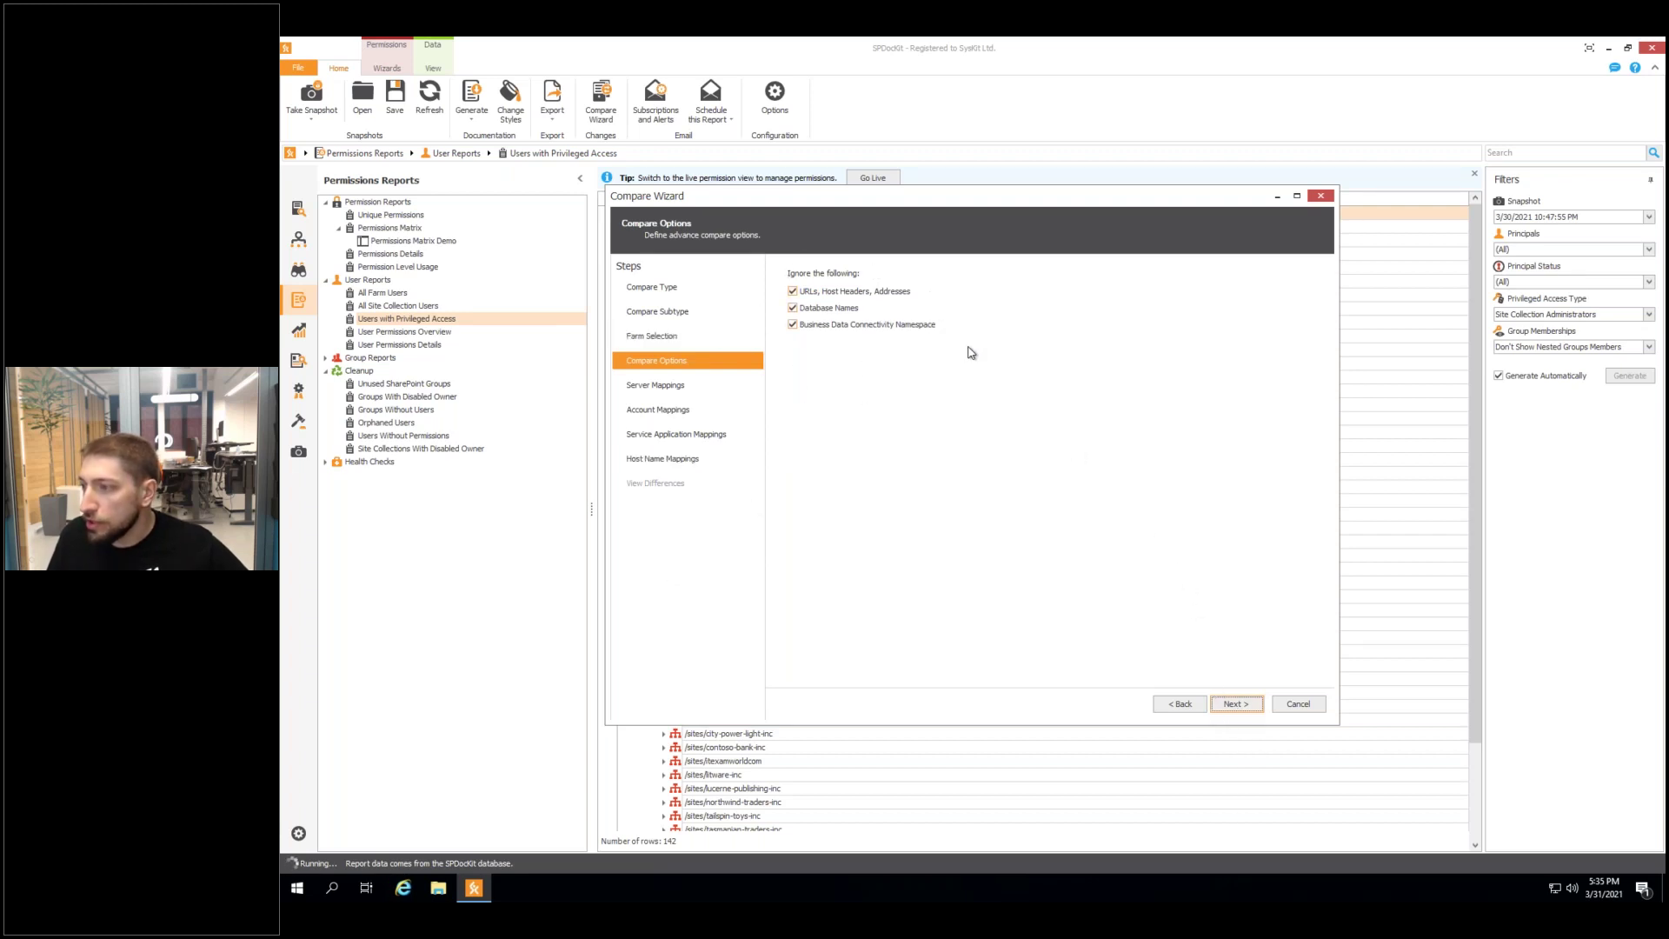
# Accept the compare options and the proposed server, account, service application and host name mappings, and generate the farm comparison.
pyautogui.click(1237, 705)
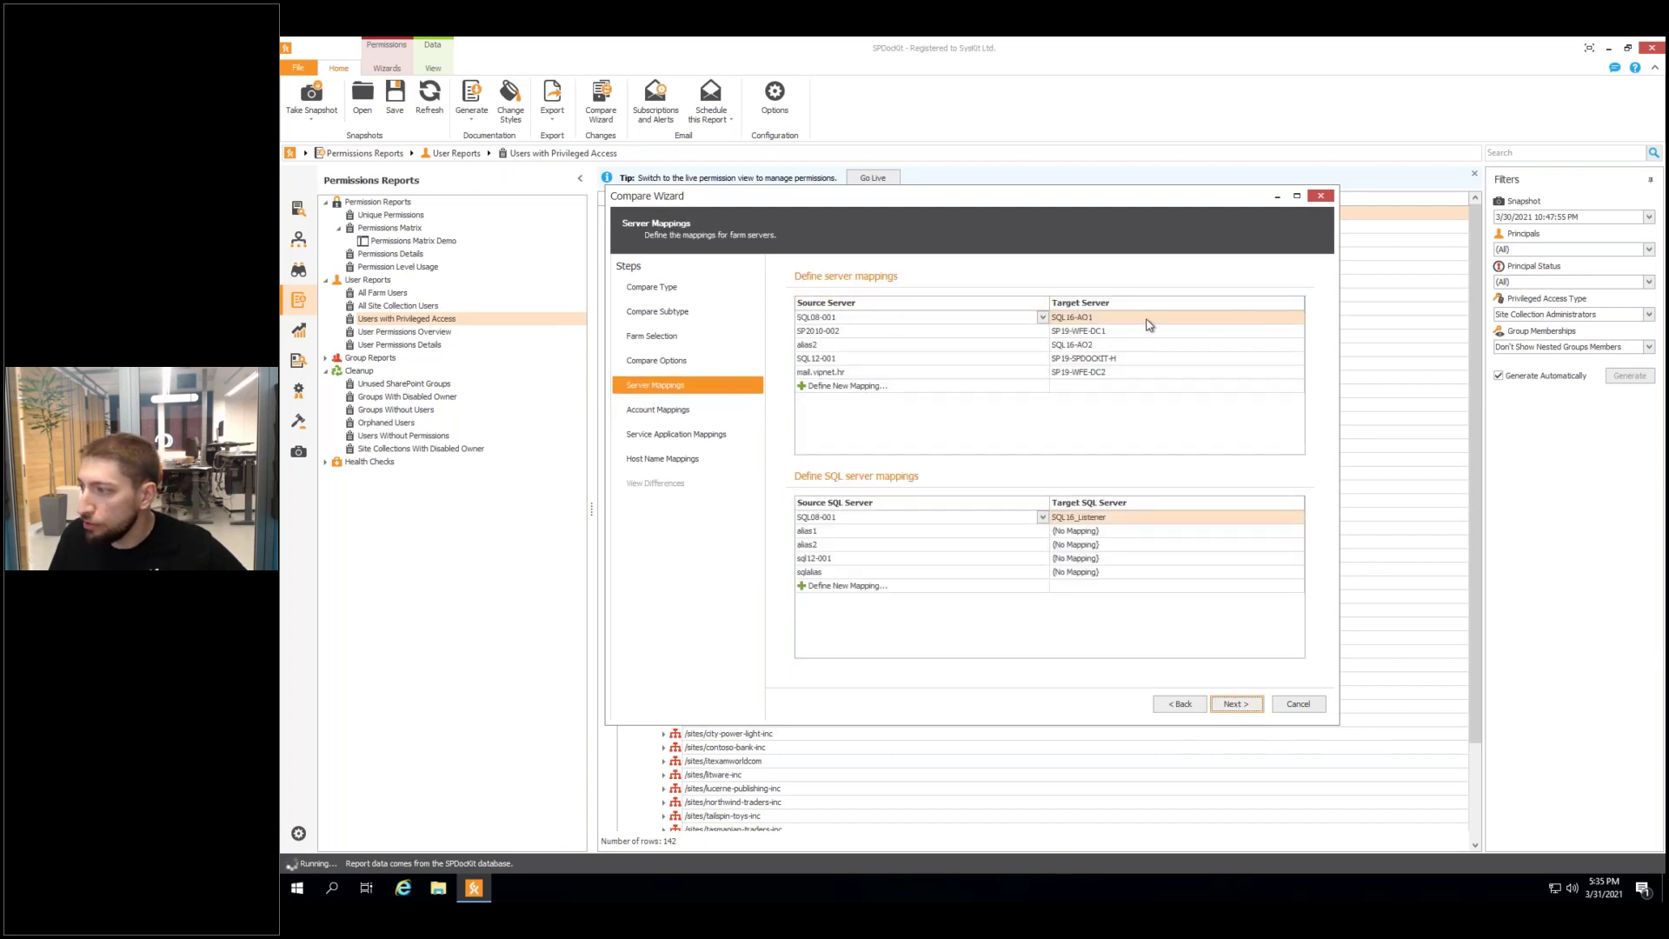
pyautogui.click(1232, 703)
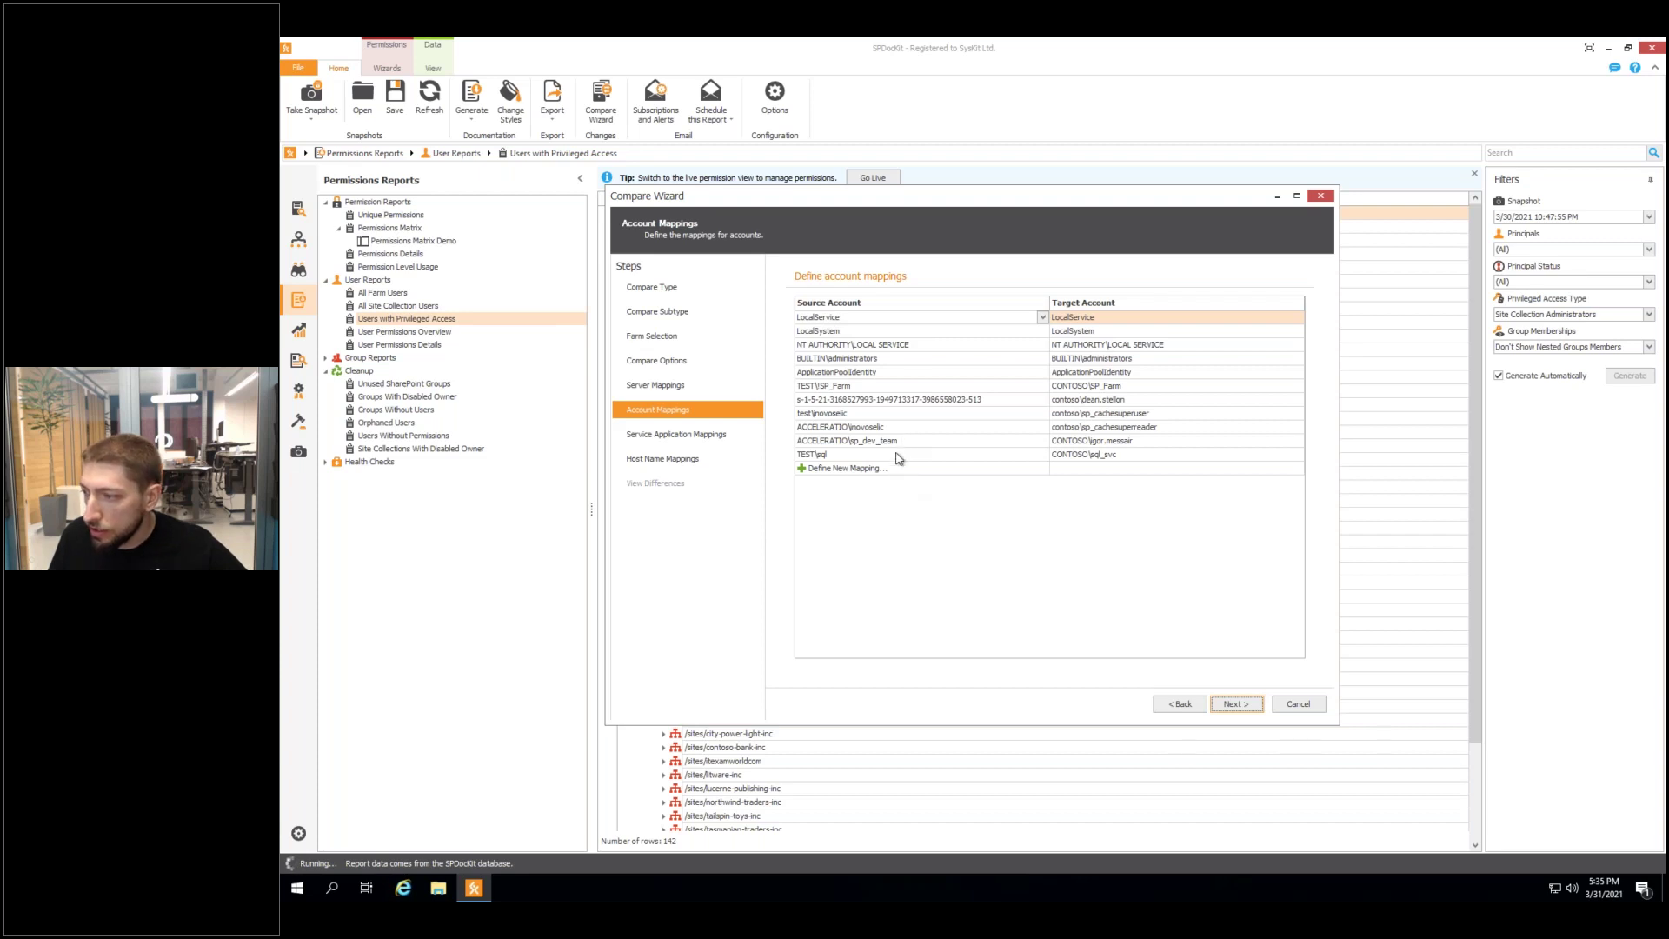
pyautogui.click(1241, 705)
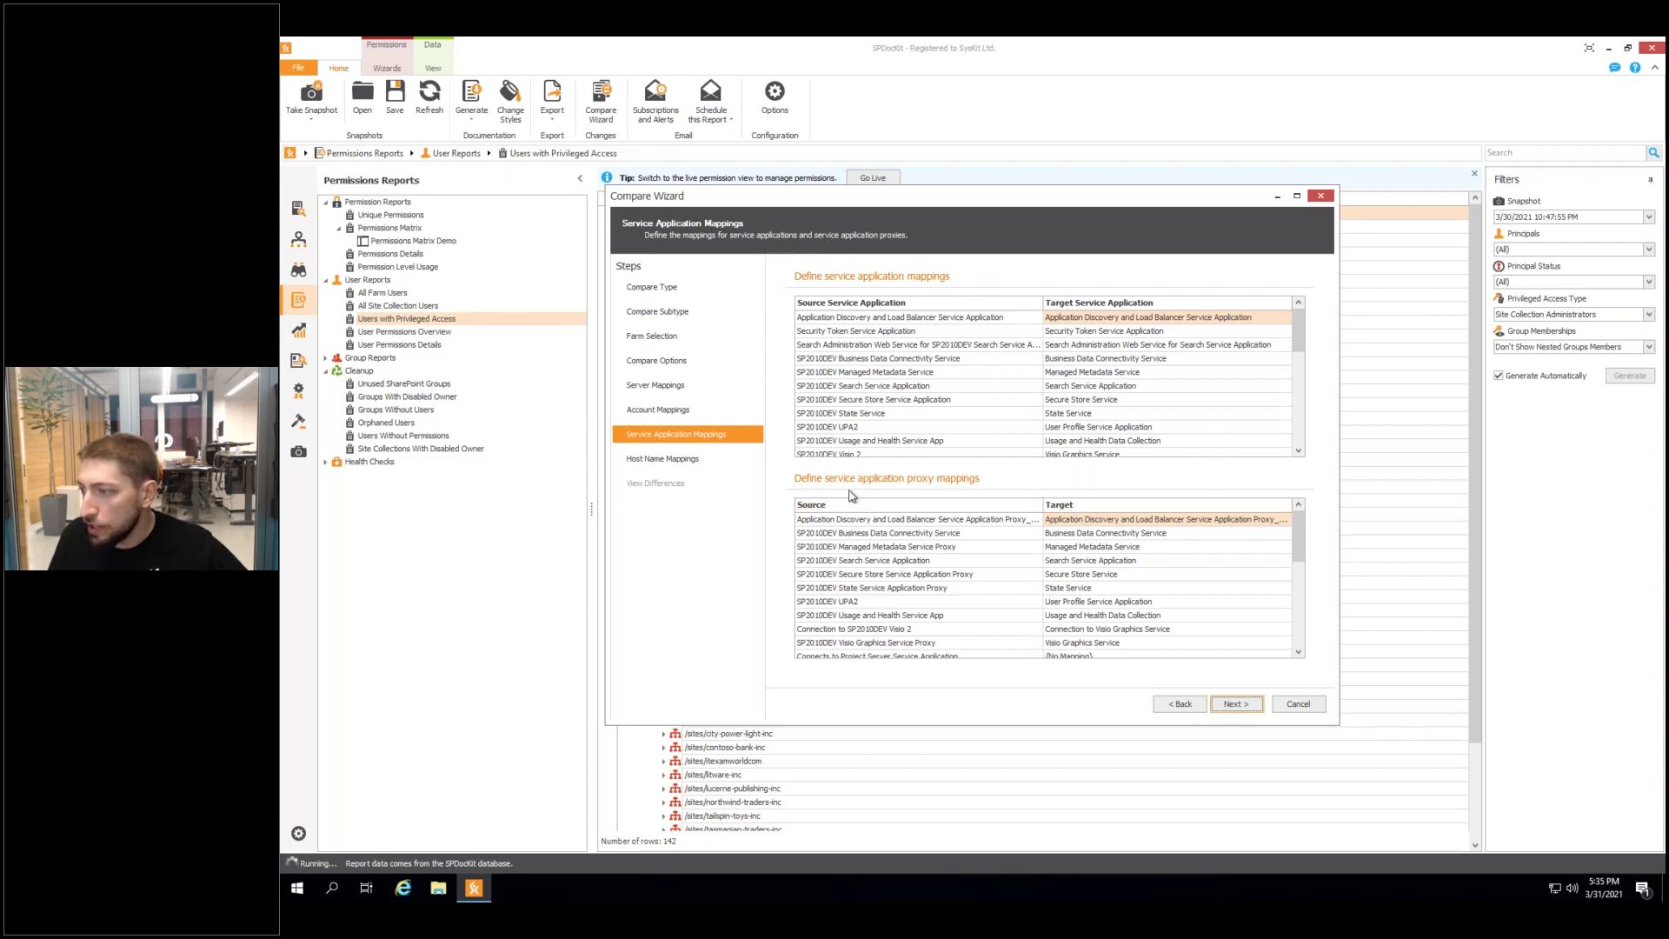
pyautogui.click(1237, 704)
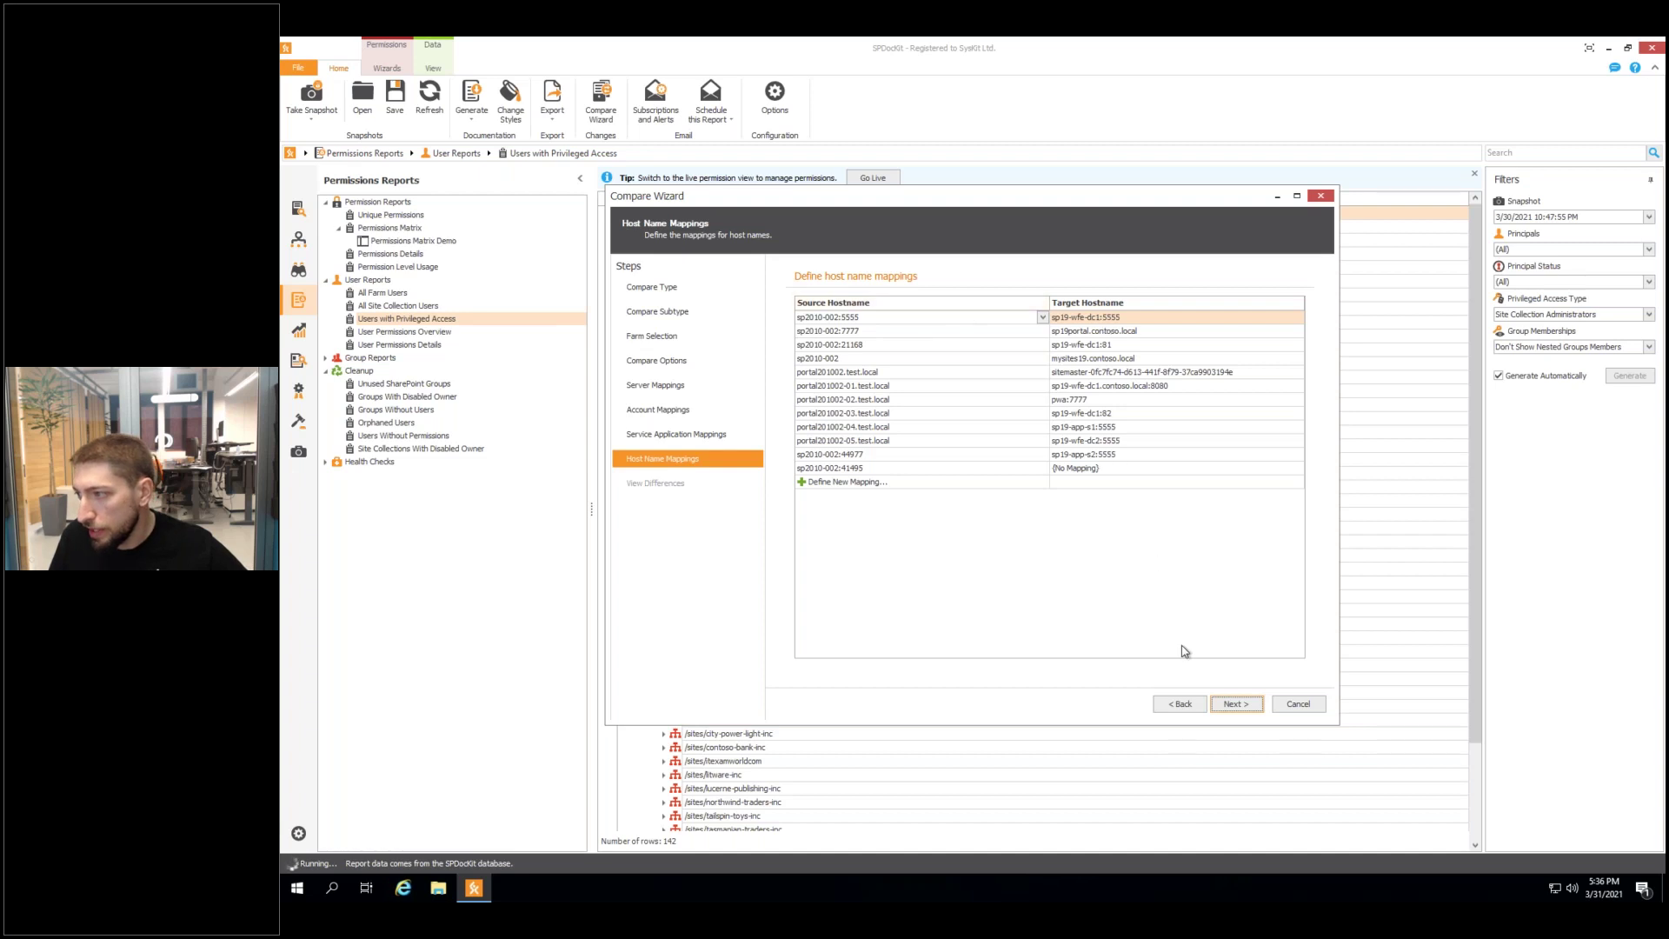
pyautogui.click(1236, 704)
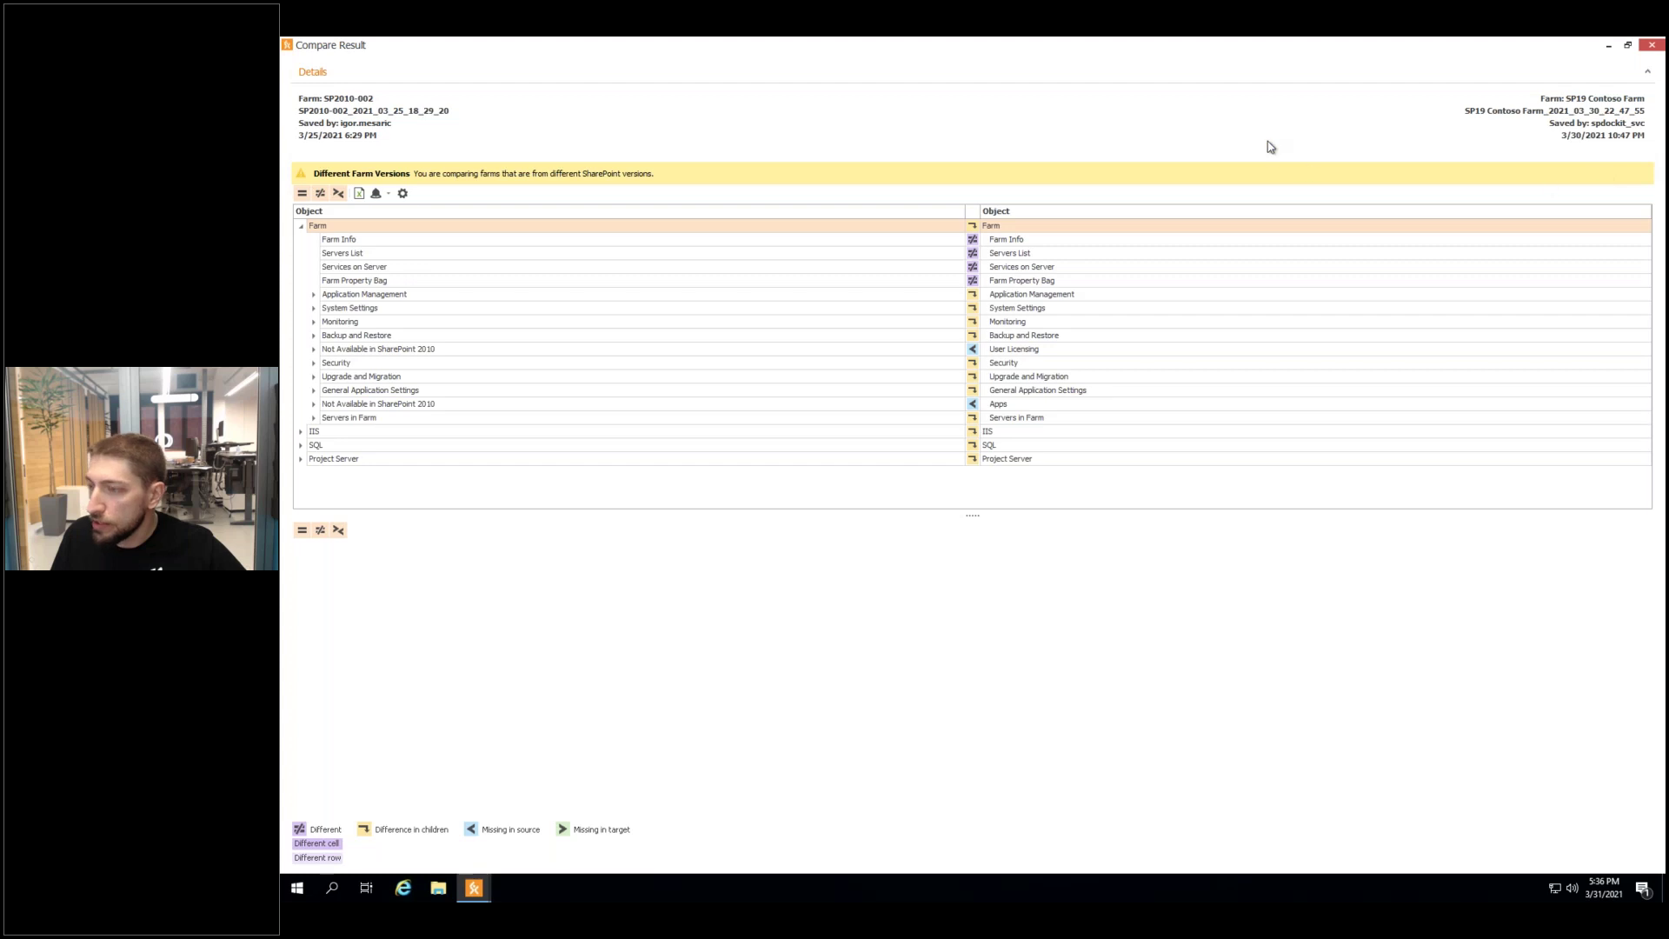
# Examine the Services on Server differences for SP2010-002, including Application Discovery and Load Balancer Service, and close the comparison and wizard.
pyautogui.click(383, 270)
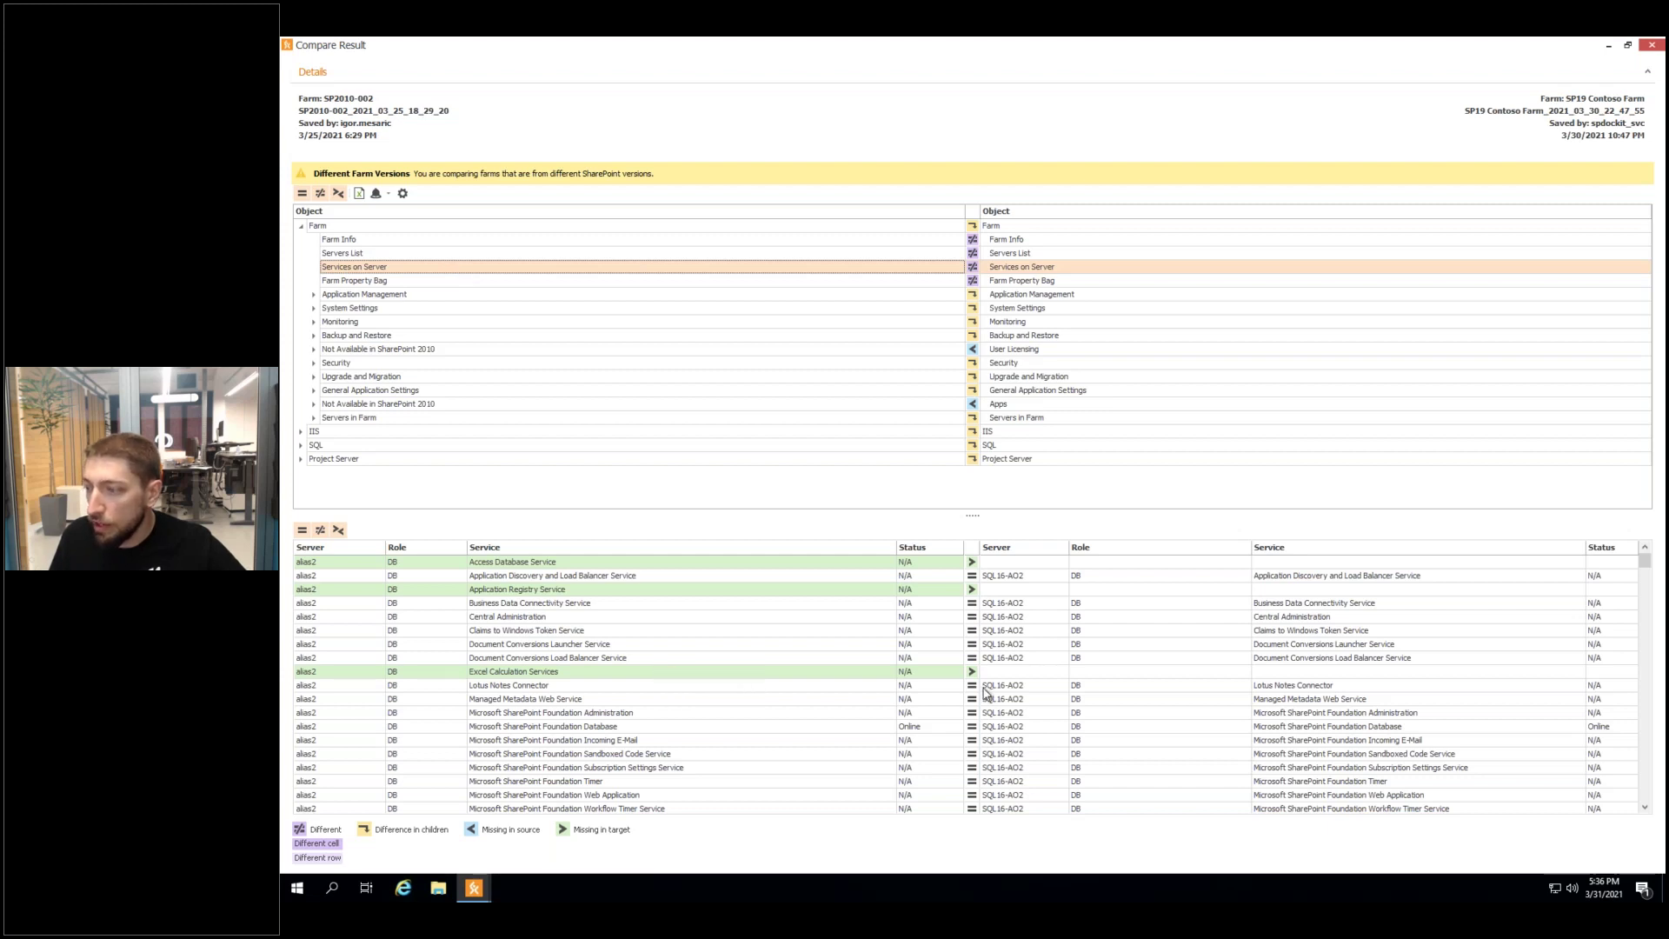
pyautogui.scroll(-2, 986, 693)
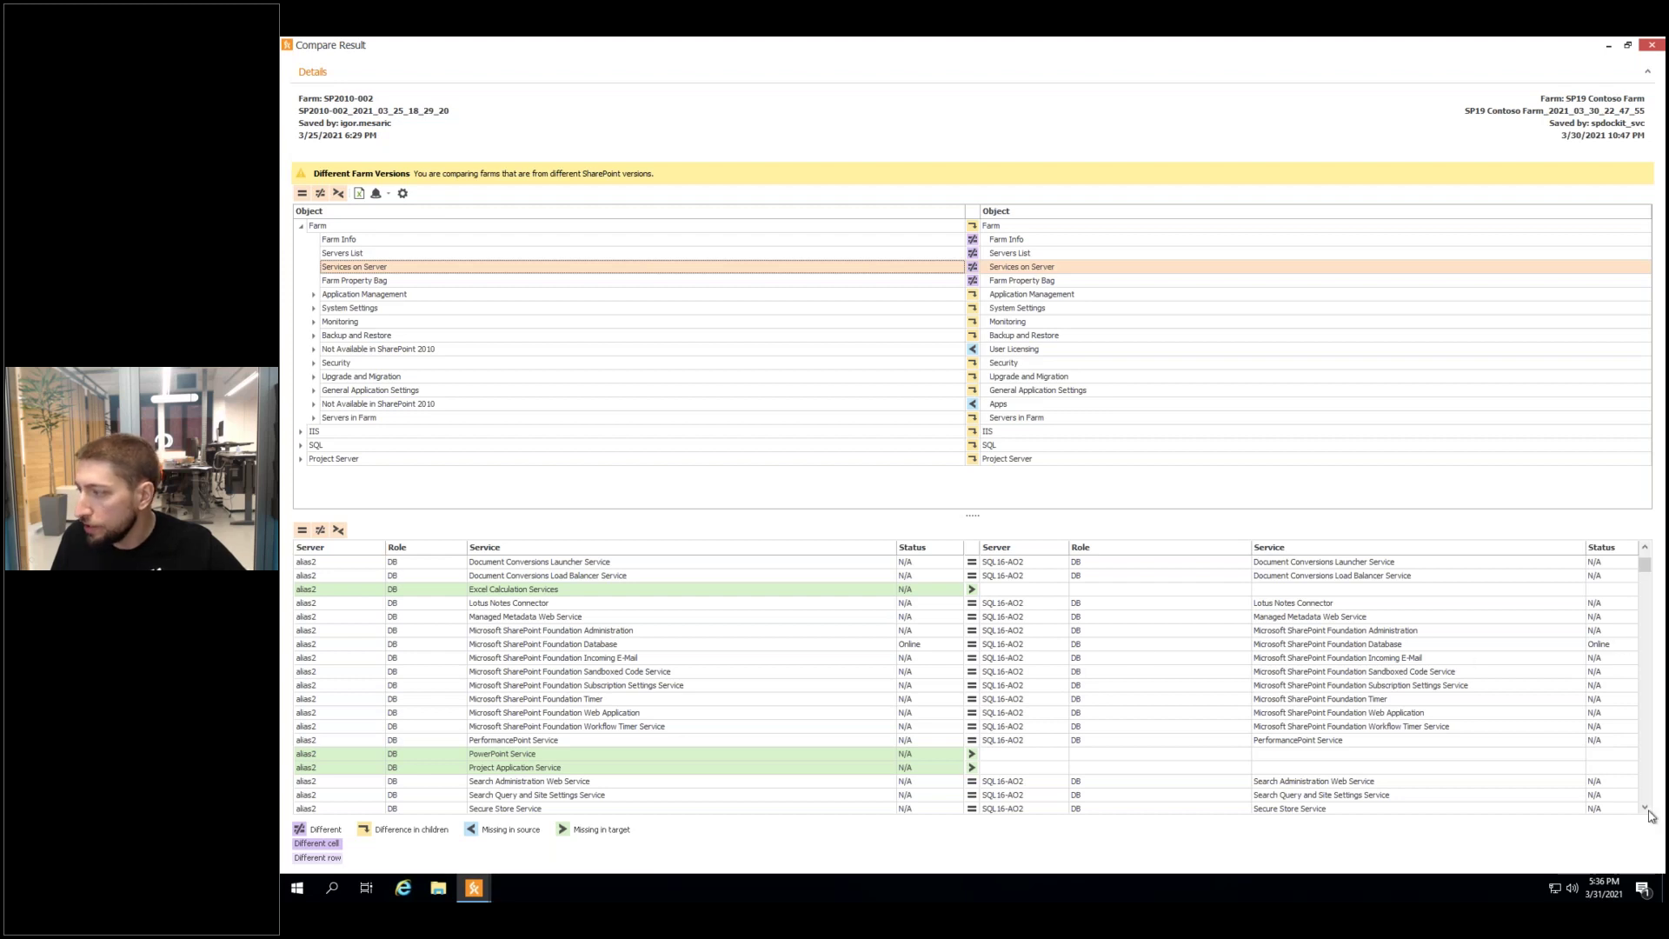
pyautogui.moveTo(1646, 811); pyautogui.dragTo(1645, 810)
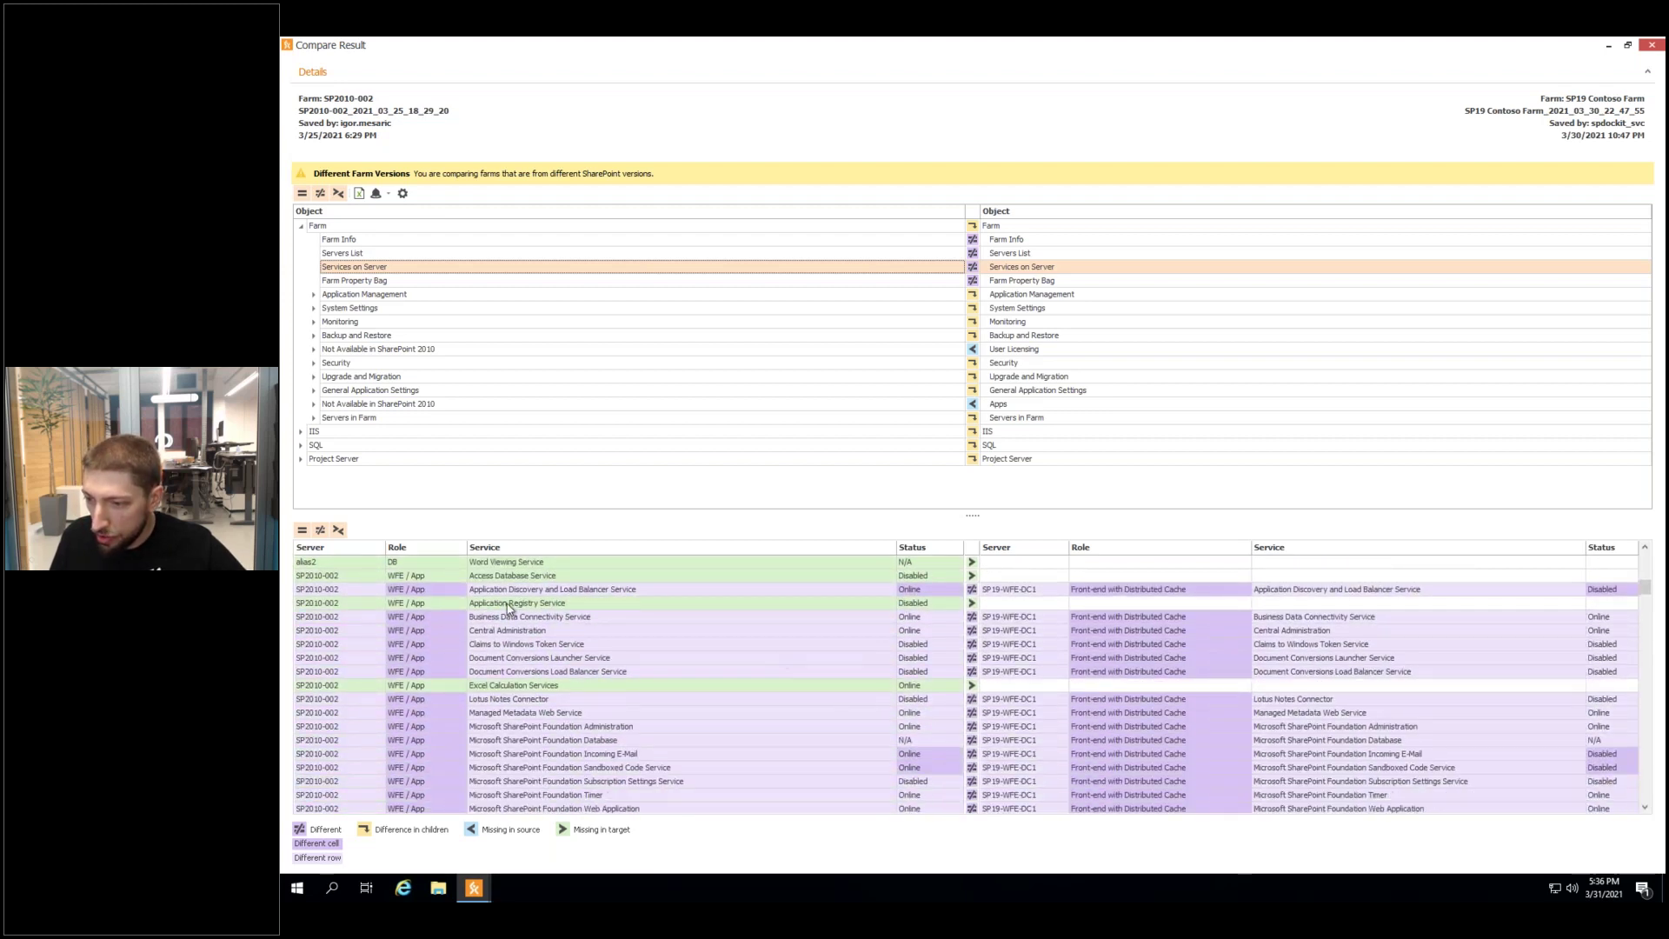
pyautogui.moveTo(355, 596)
pyautogui.click(499, 592)
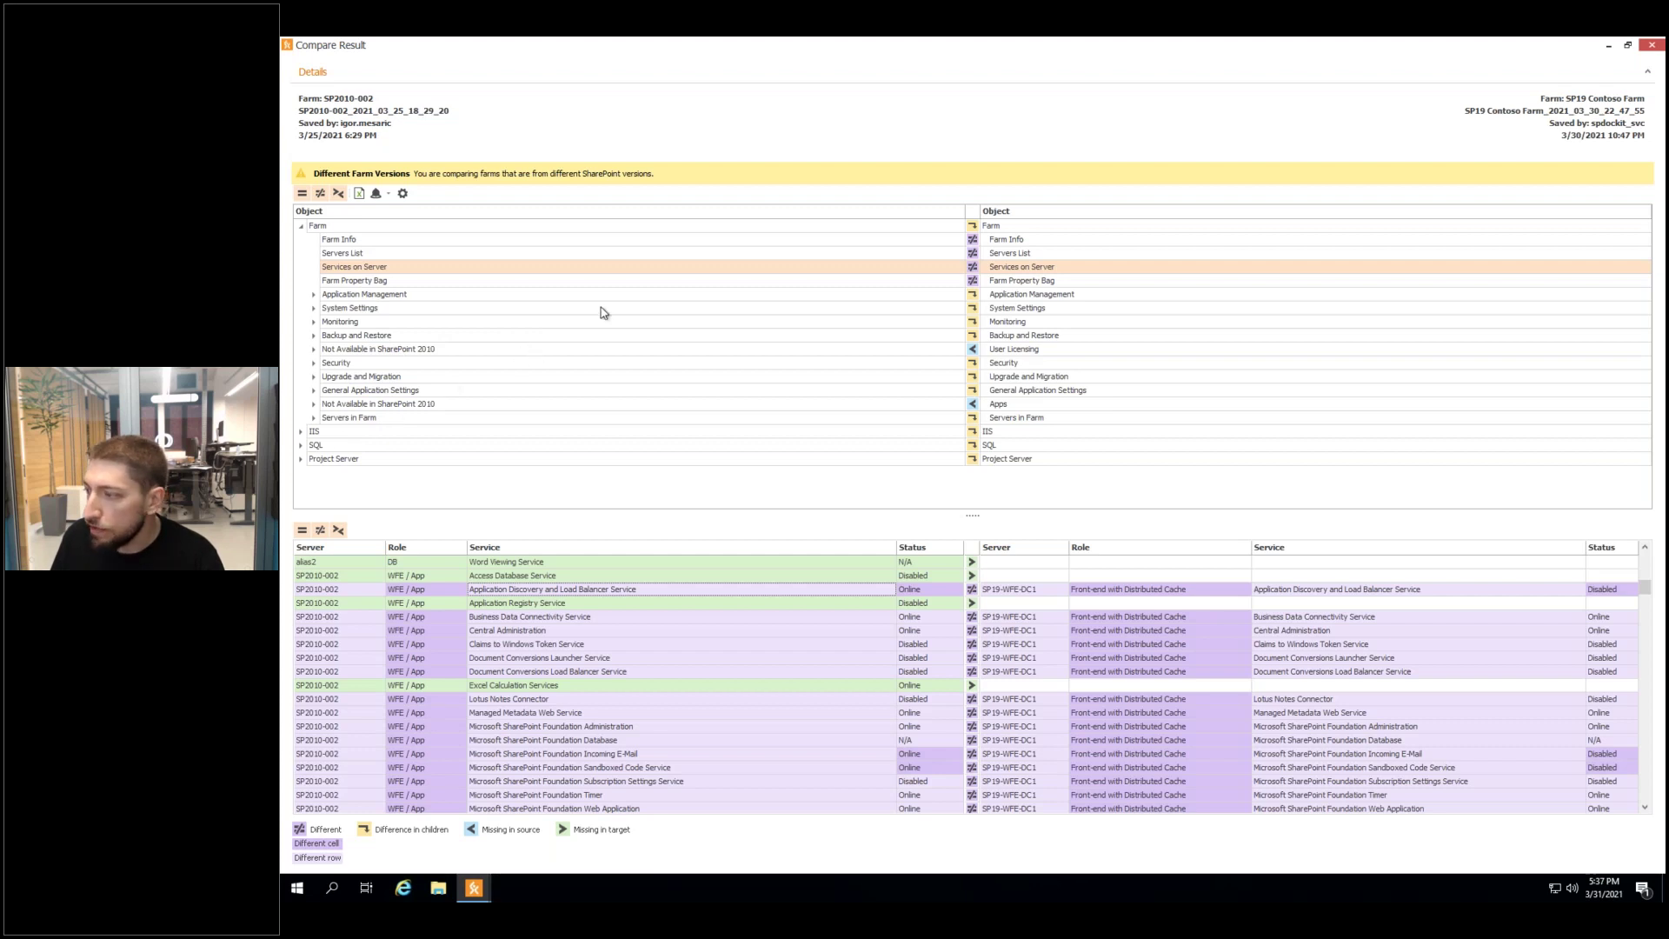
pyautogui.click(1652, 46)
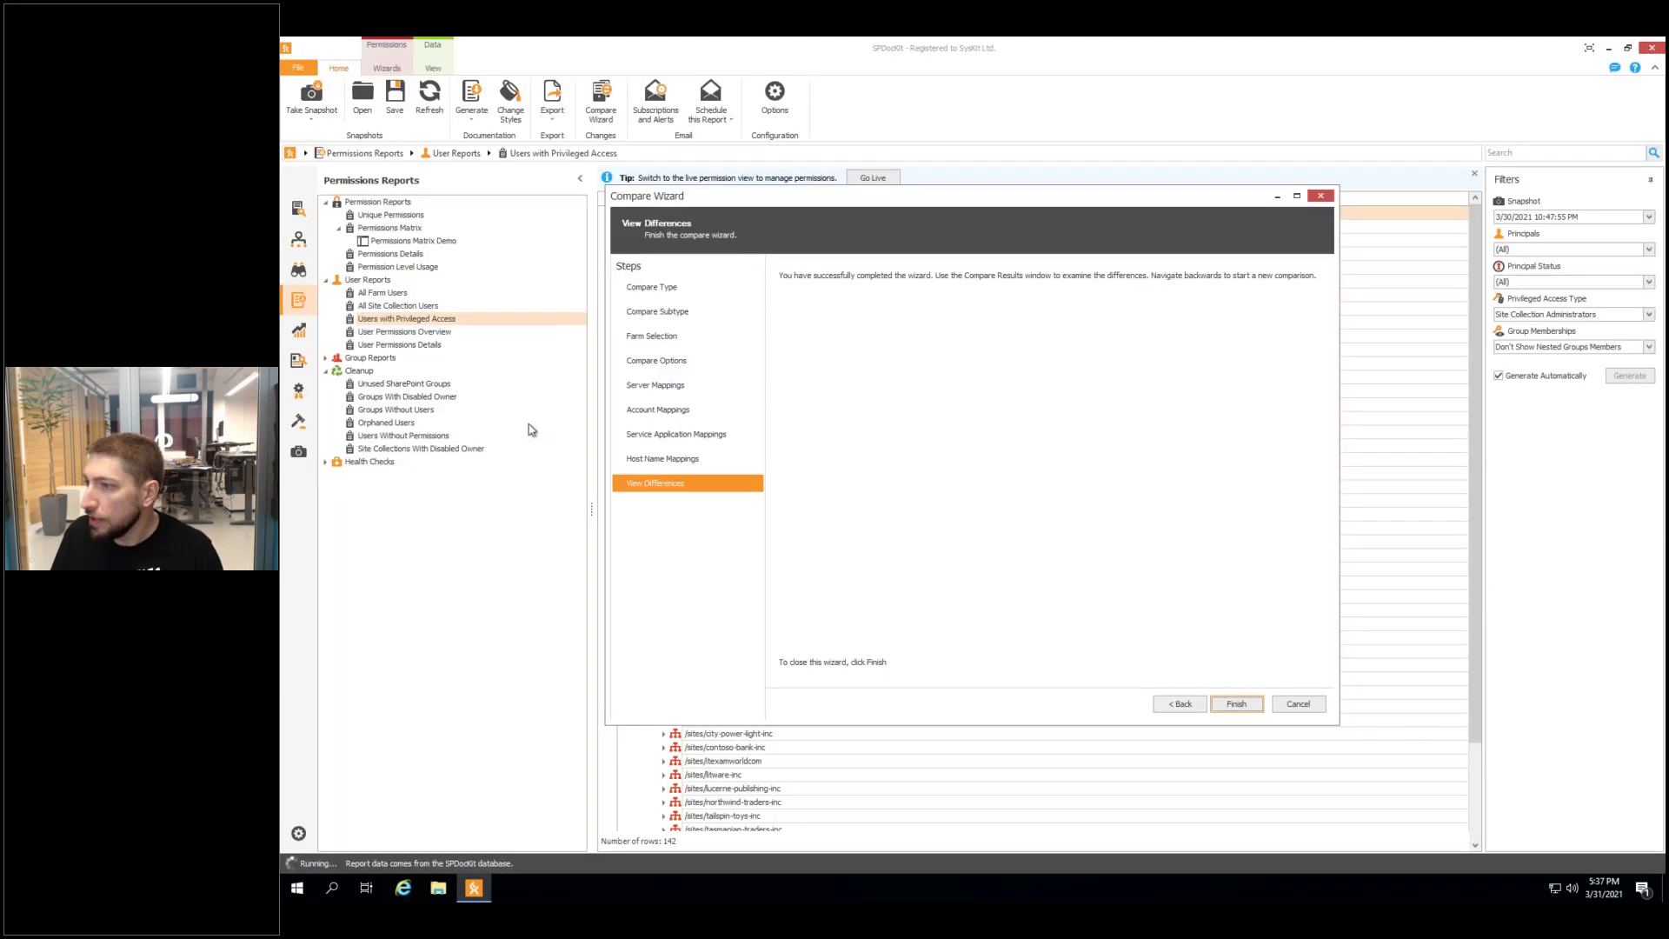
pyautogui.click(1293, 703)
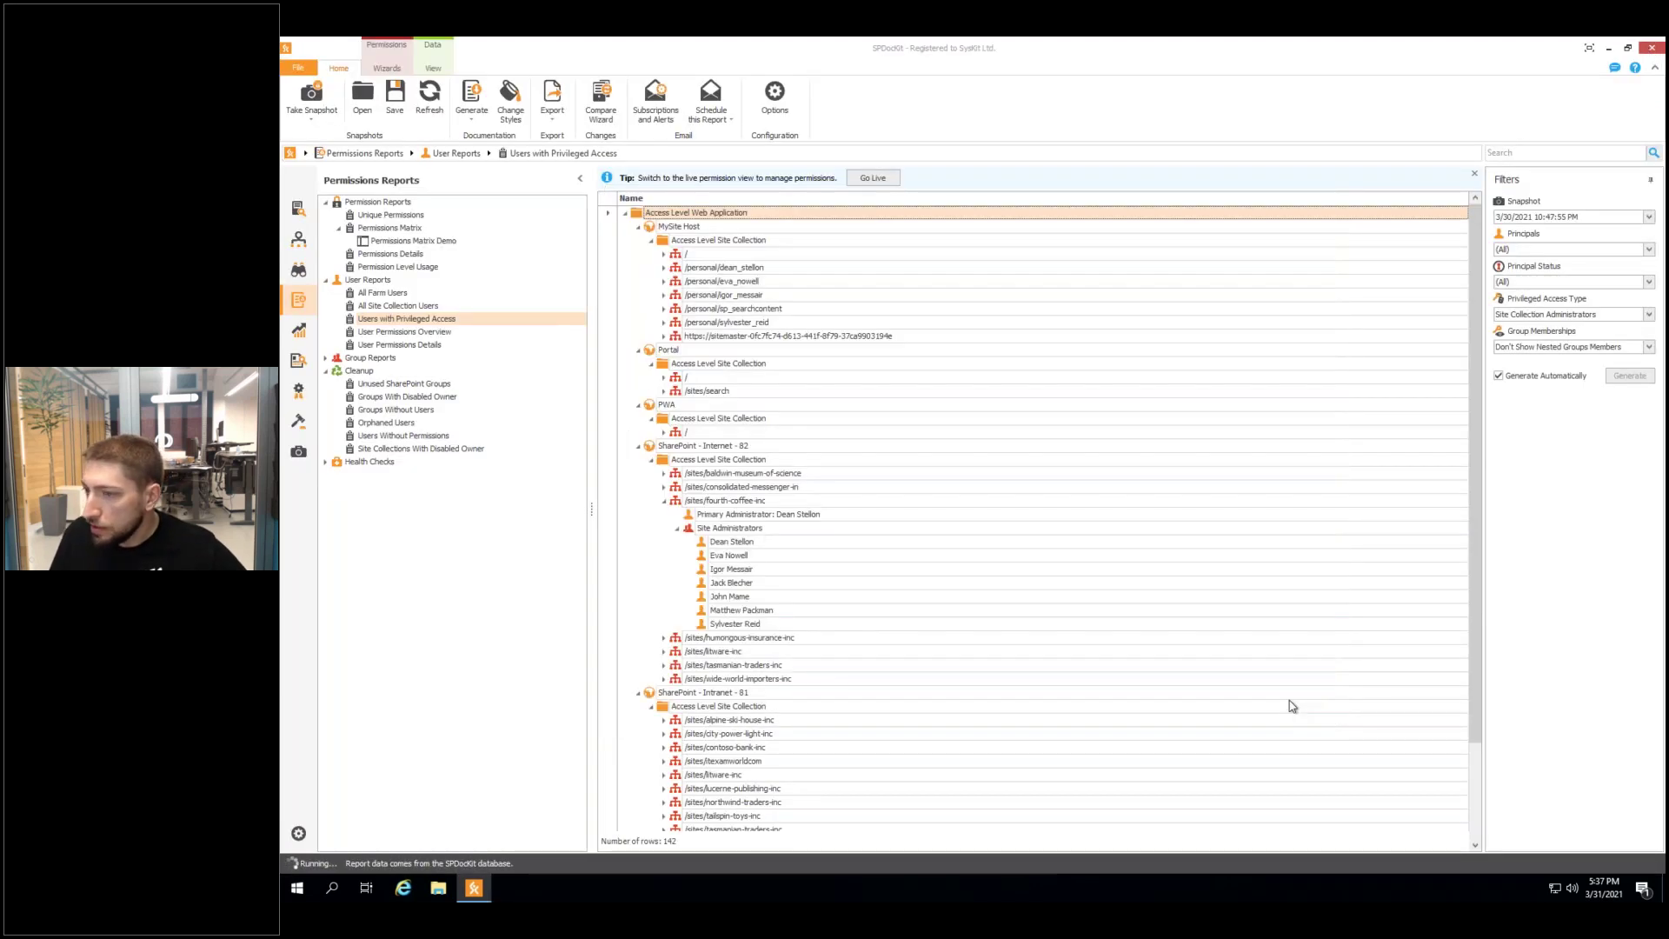
# Open Free Disk Space from the Best Practices dashboard, view its customizable thresholds without saving, and return to the dashboard.
pyautogui.click(300, 392)
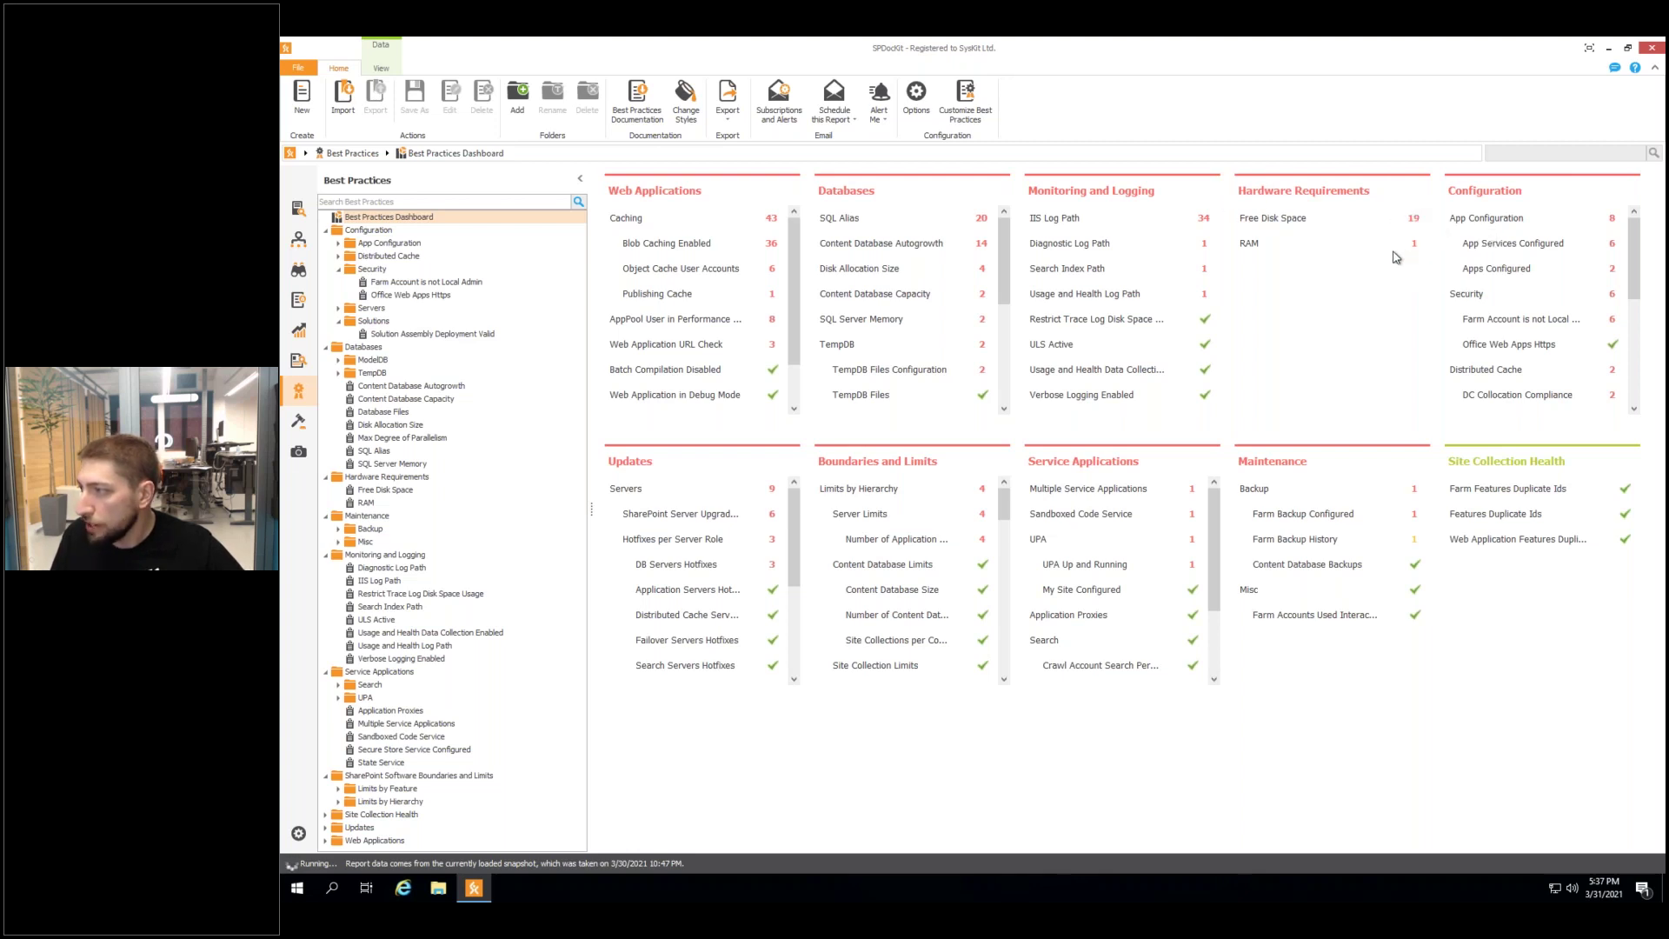
pyautogui.click(1270, 220)
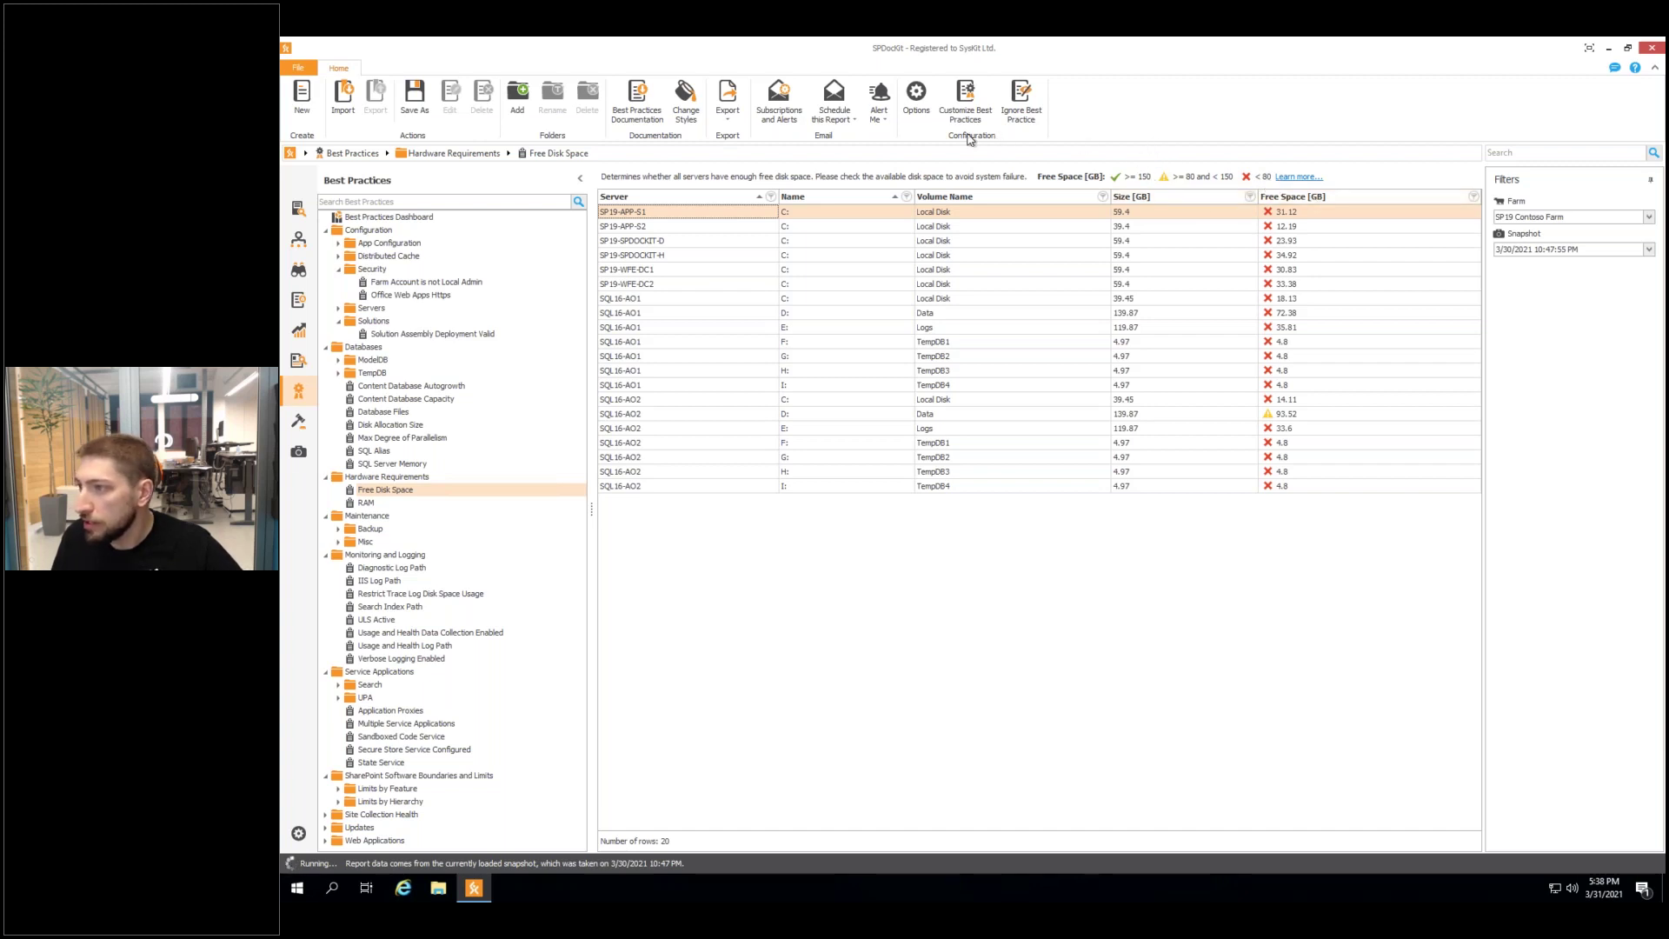
pyautogui.click(965, 98)
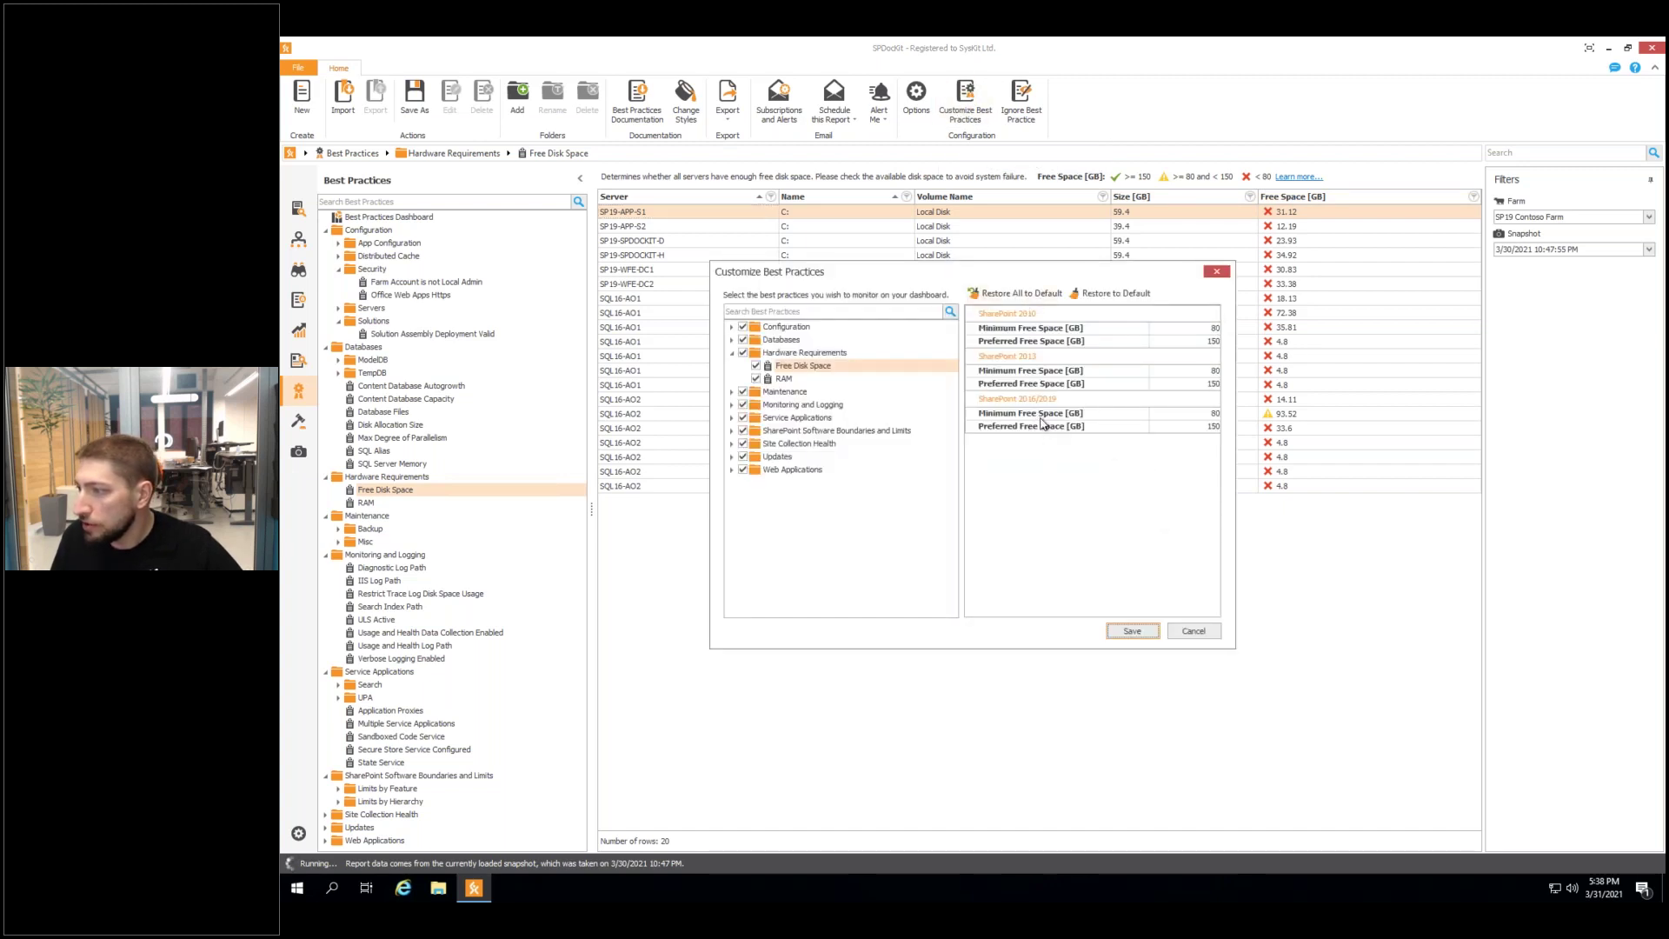
pyautogui.click(1187, 635)
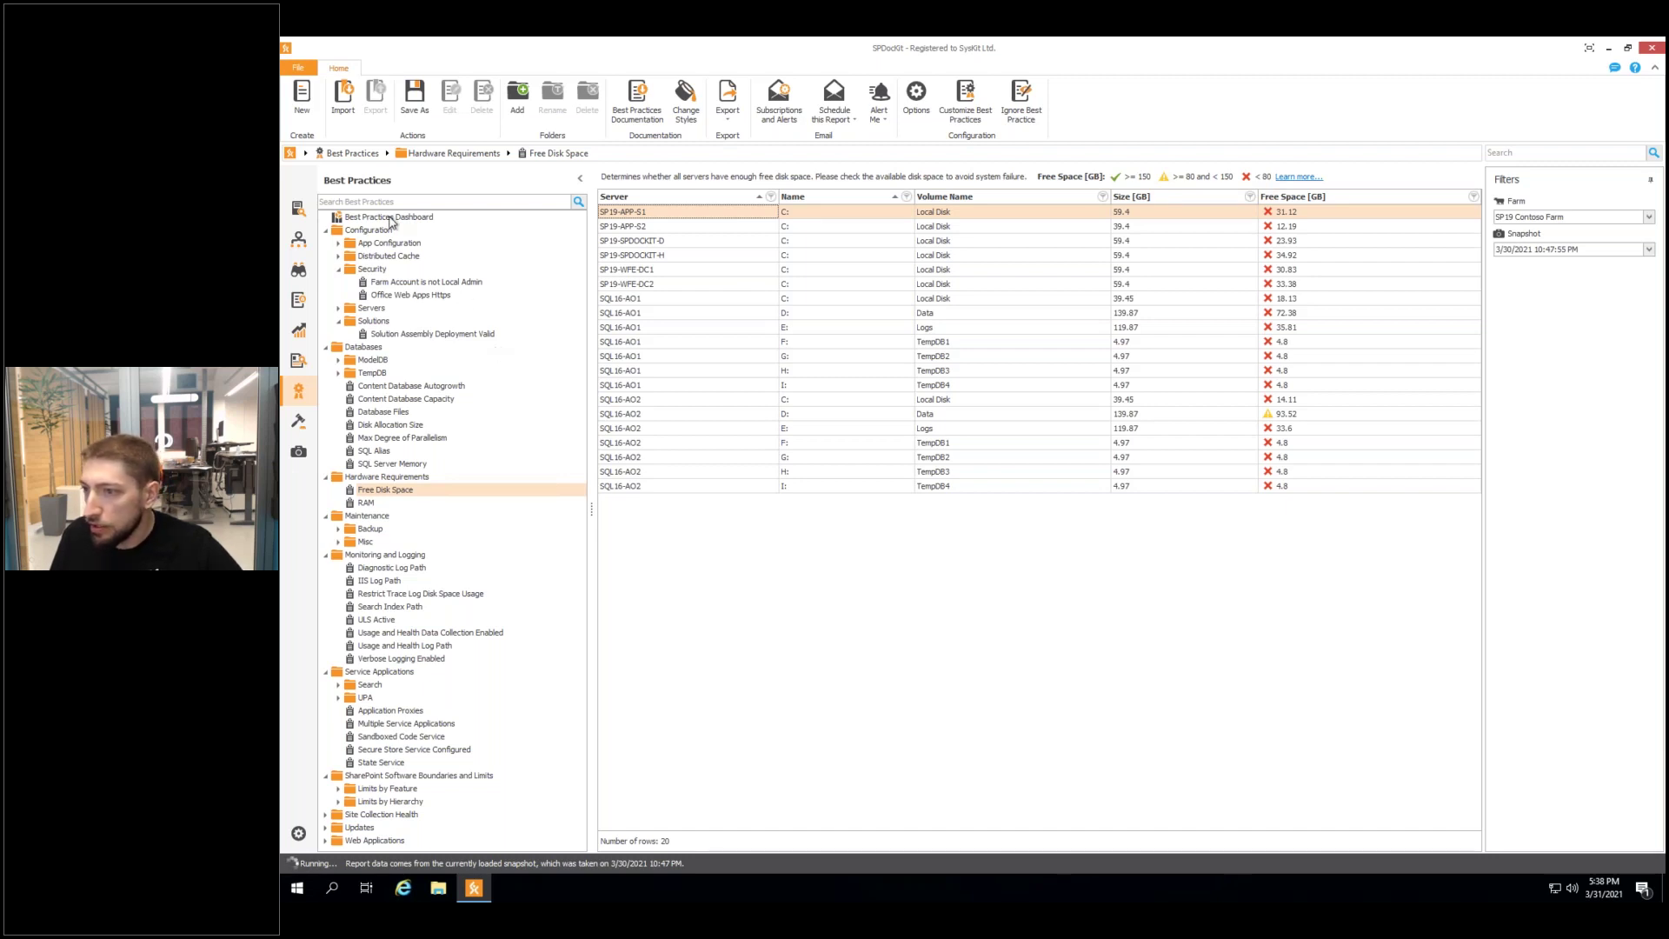
pyautogui.click(390, 219)
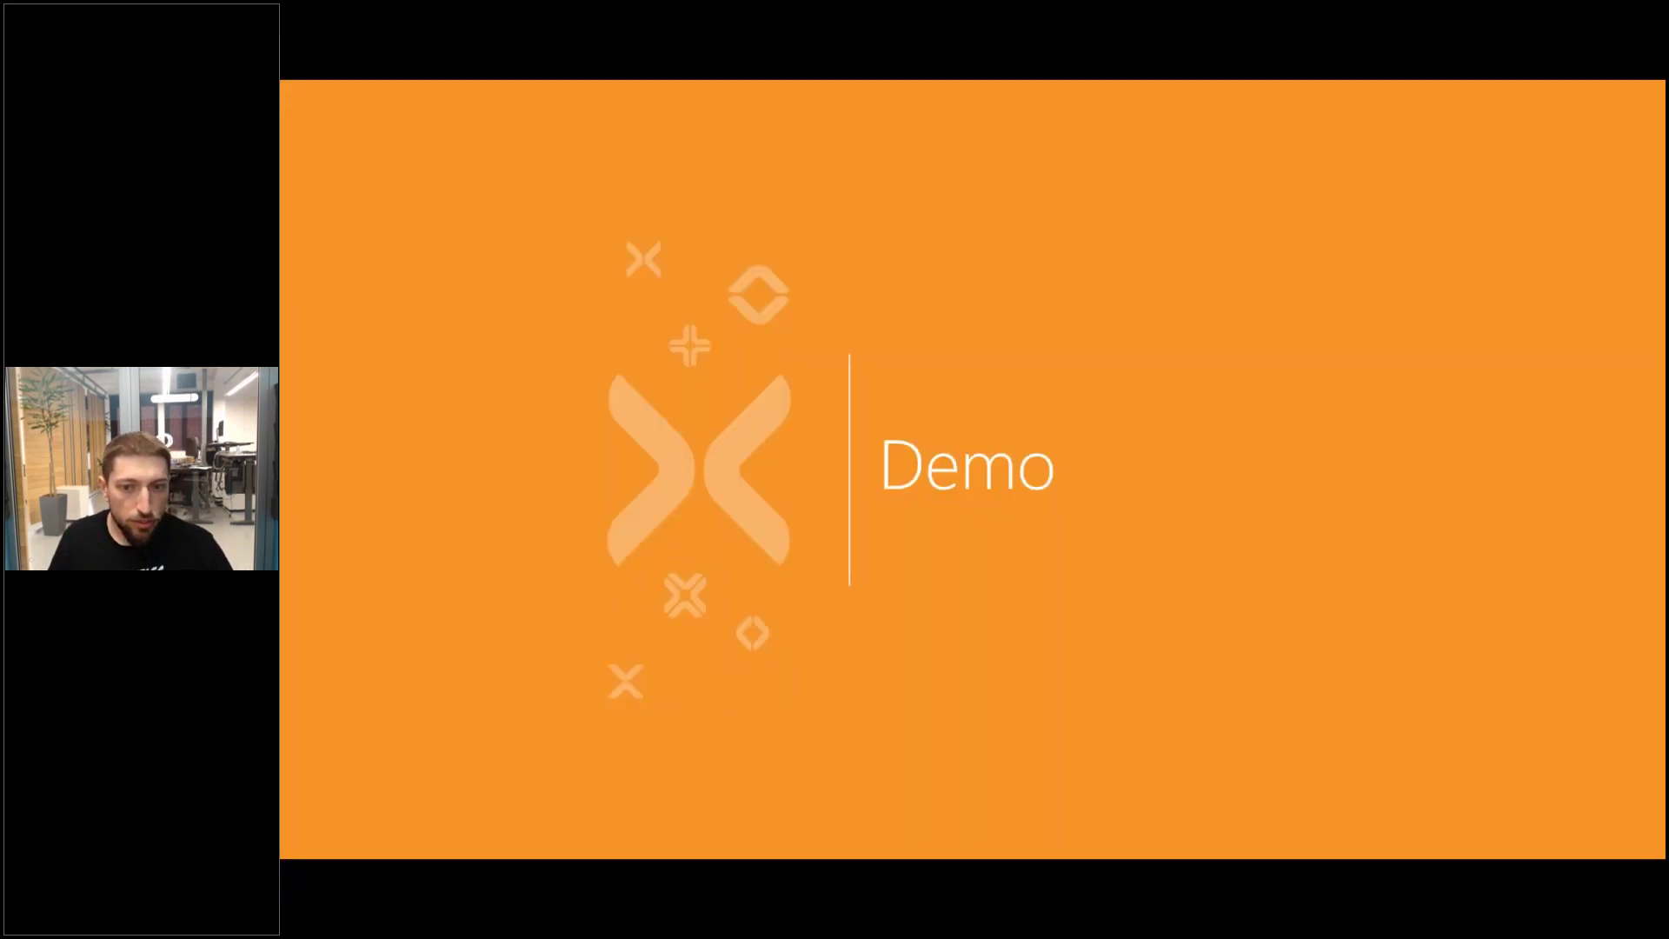
# Switch to the slide presentation and advance to the After Migration slide.
pyautogui.press('Right')
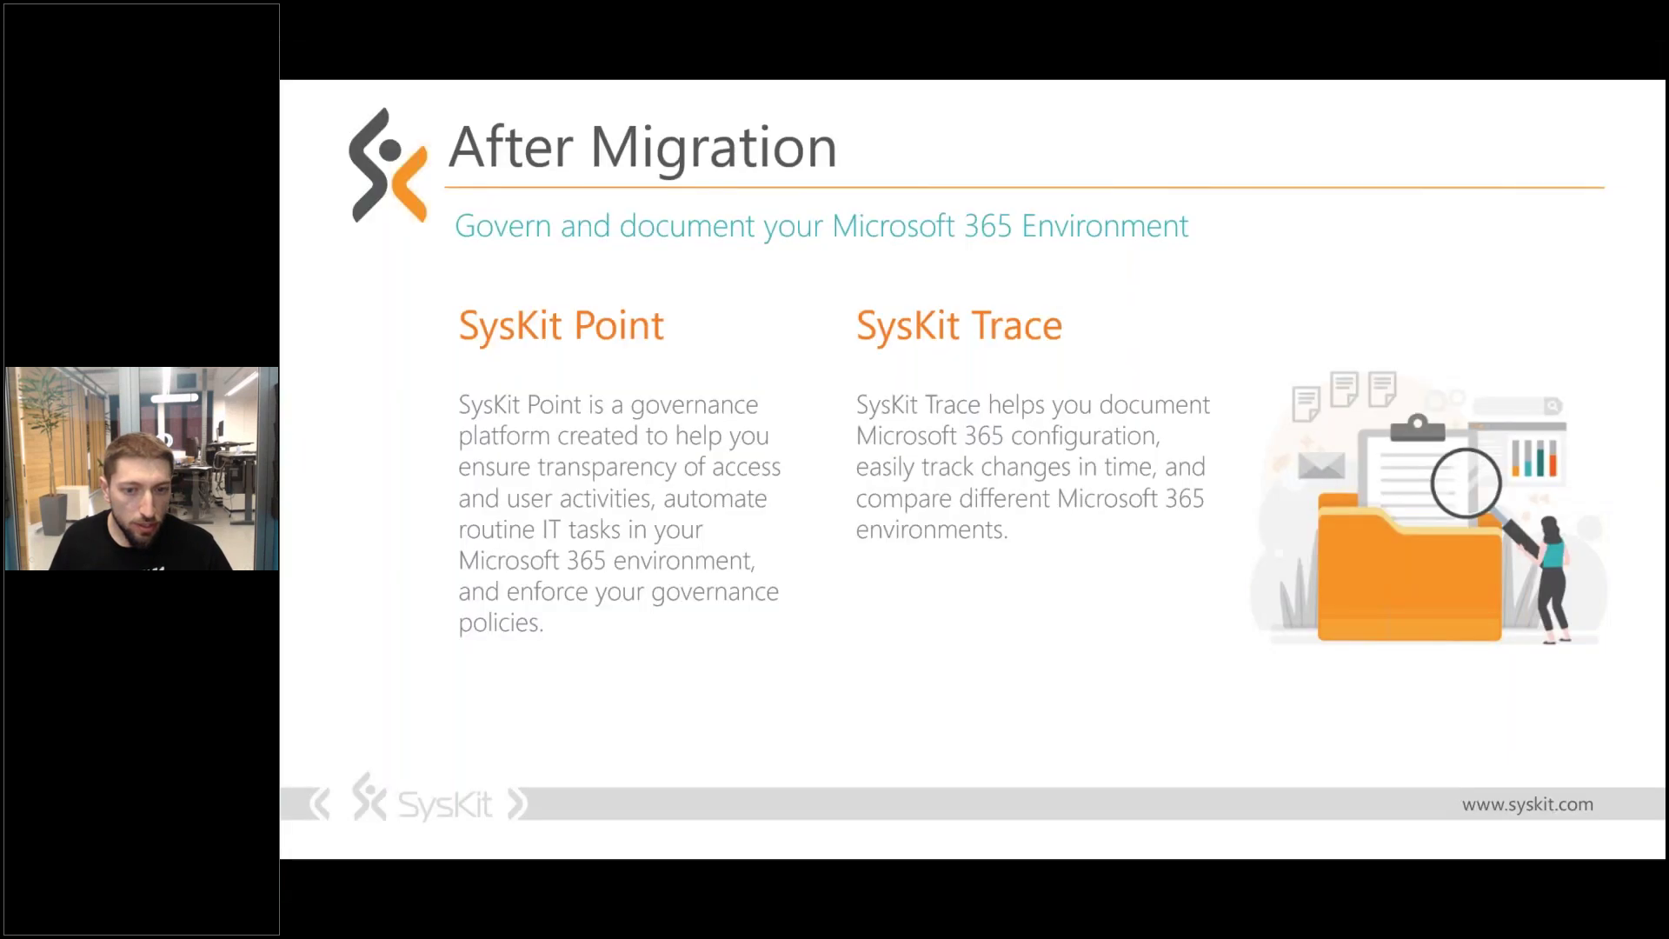